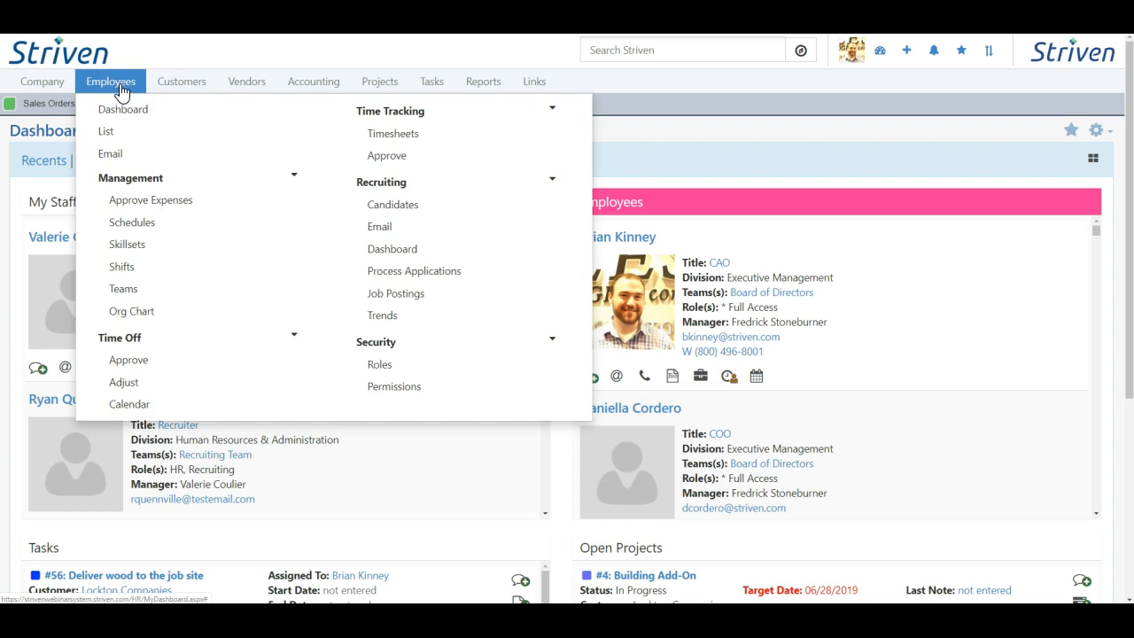
- Open the employee list, start a new employee record and look over its form fields
{"action": "left_click", "coordinate": [110, 131]}
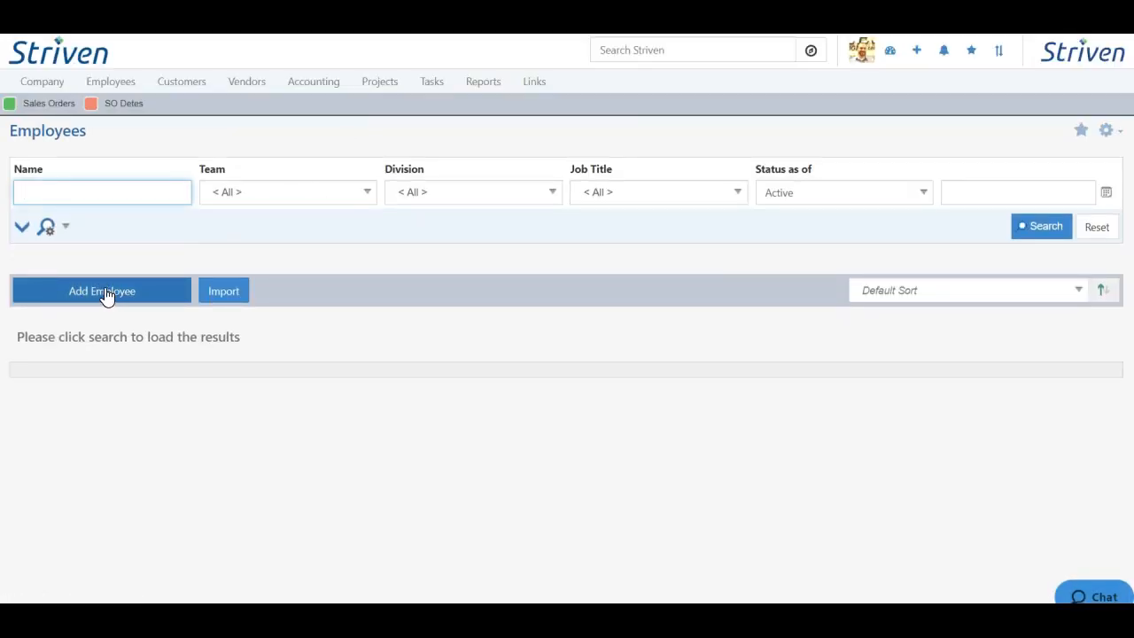
{"action": "left_click", "coordinate": [108, 298]}
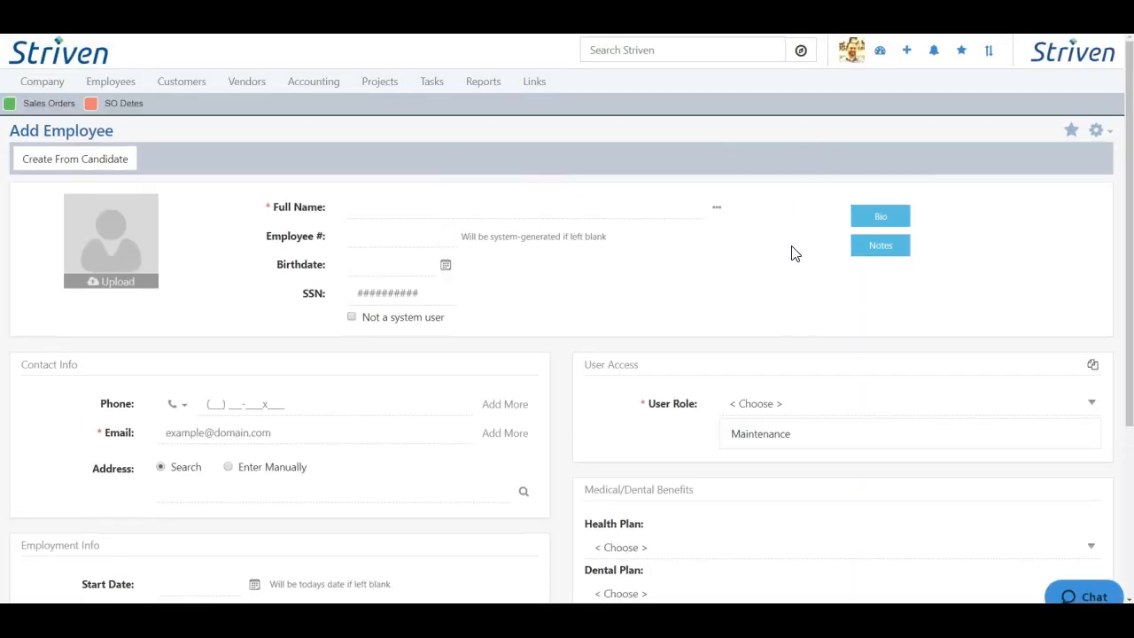
{"action": "scroll", "coordinate": [792, 254], "scroll_direction": "down", "scroll_amount": 2}
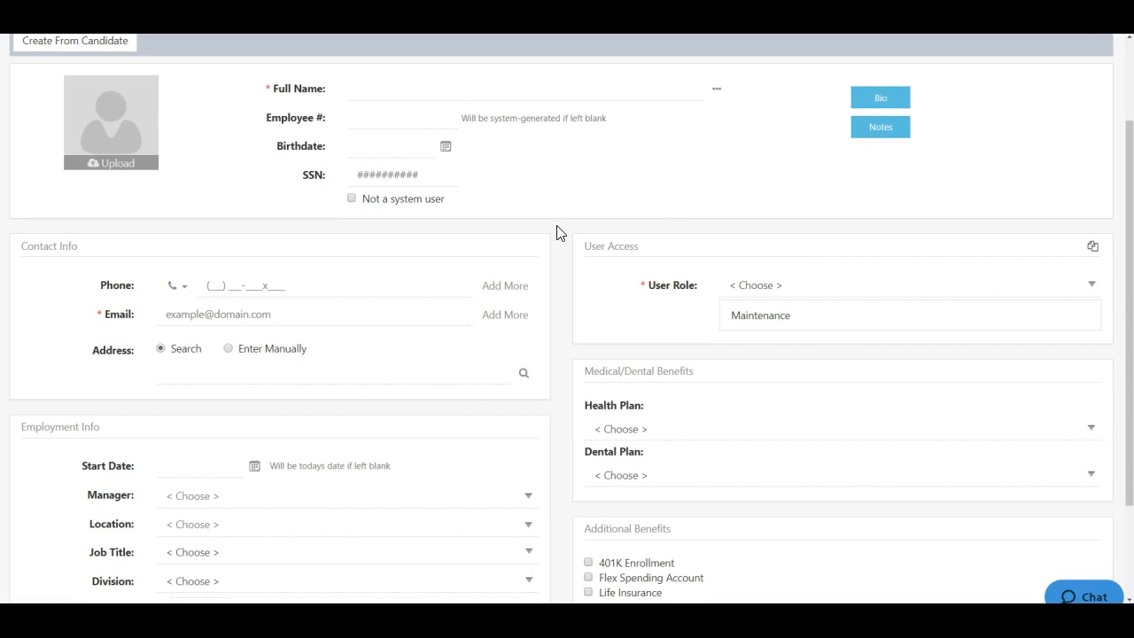
{"action": "scroll", "coordinate": [567, 223], "scroll_direction": "up", "scroll_amount": 2}
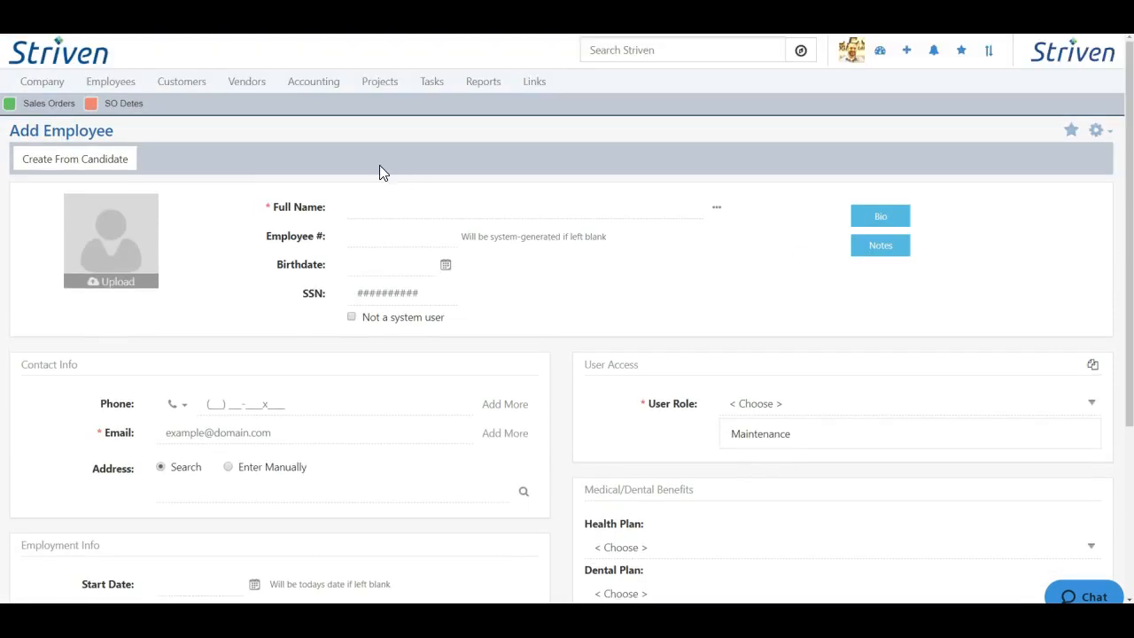
- Return to the employee list and open the employee import page
{"action": "left_click", "coordinate": [112, 87]}
{"action": "left_click", "coordinate": [108, 133]}
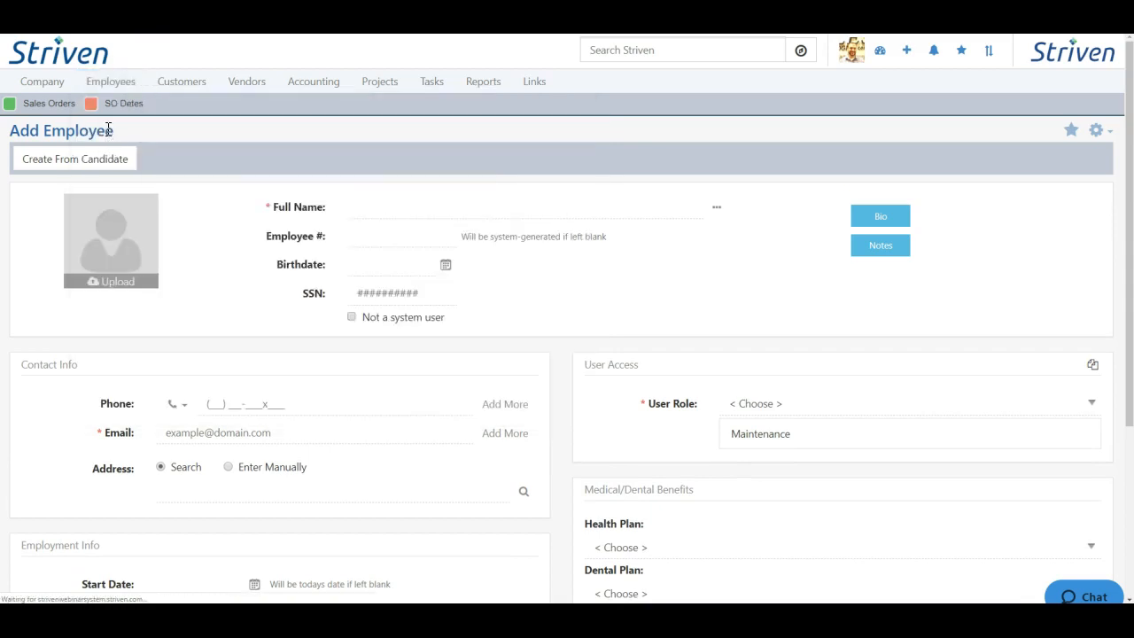
{"action": "left_click", "coordinate": [233, 294]}
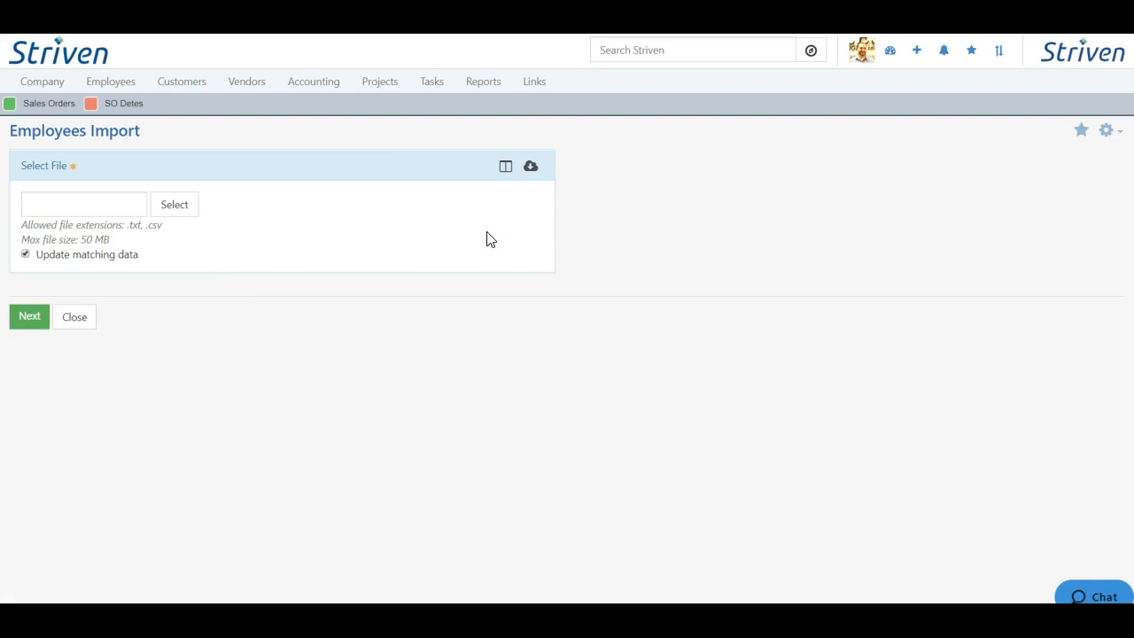
- Download the sample employee import file and review its column headers in Excel
{"action": "left_click", "coordinate": [532, 168]}
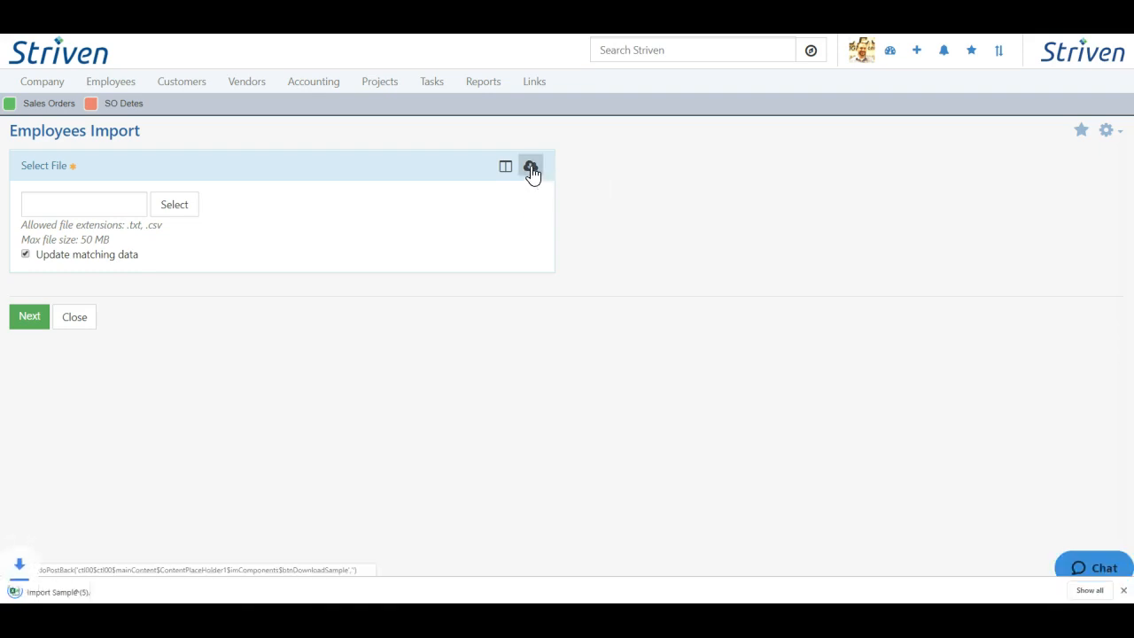
{"action": "left_click", "coordinate": [52, 594]}
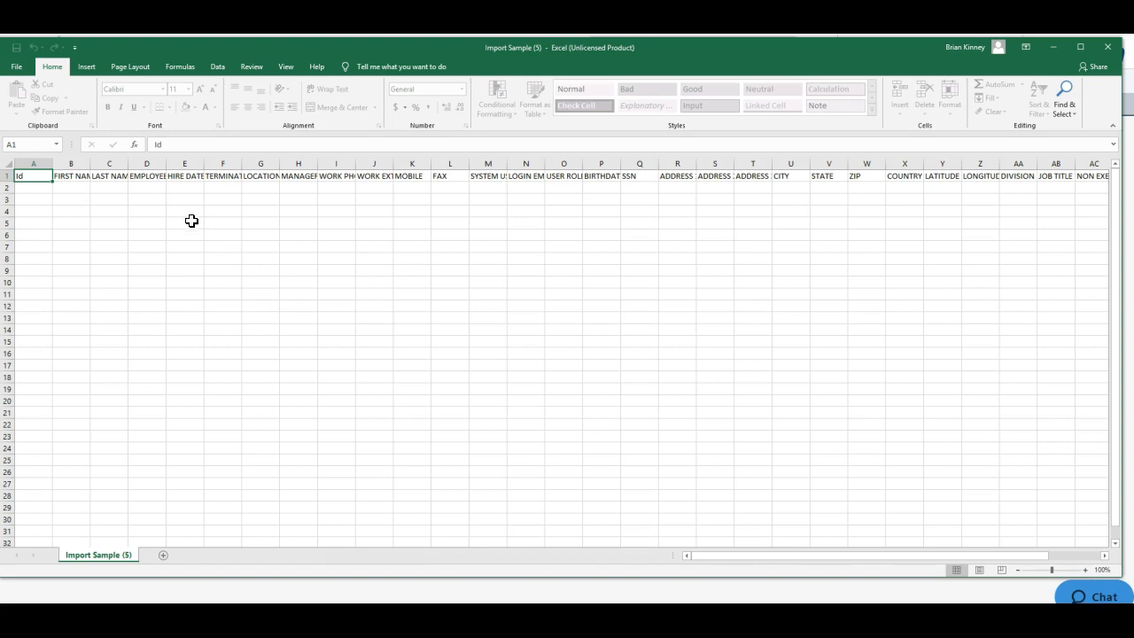
{"action": "left_click", "coordinate": [73, 188]}
{"action": "left_click", "coordinate": [103, 188]}
{"action": "left_click", "coordinate": [193, 188]}
{"action": "left_click", "coordinate": [256, 189]}
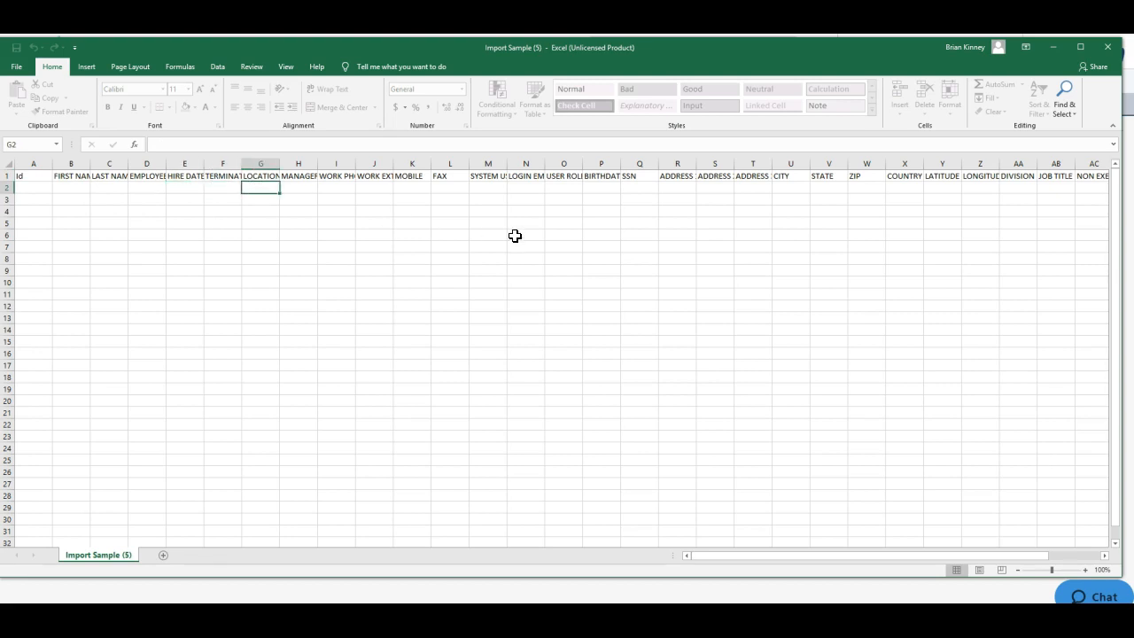
{"action": "left_click", "coordinate": [1107, 46]}
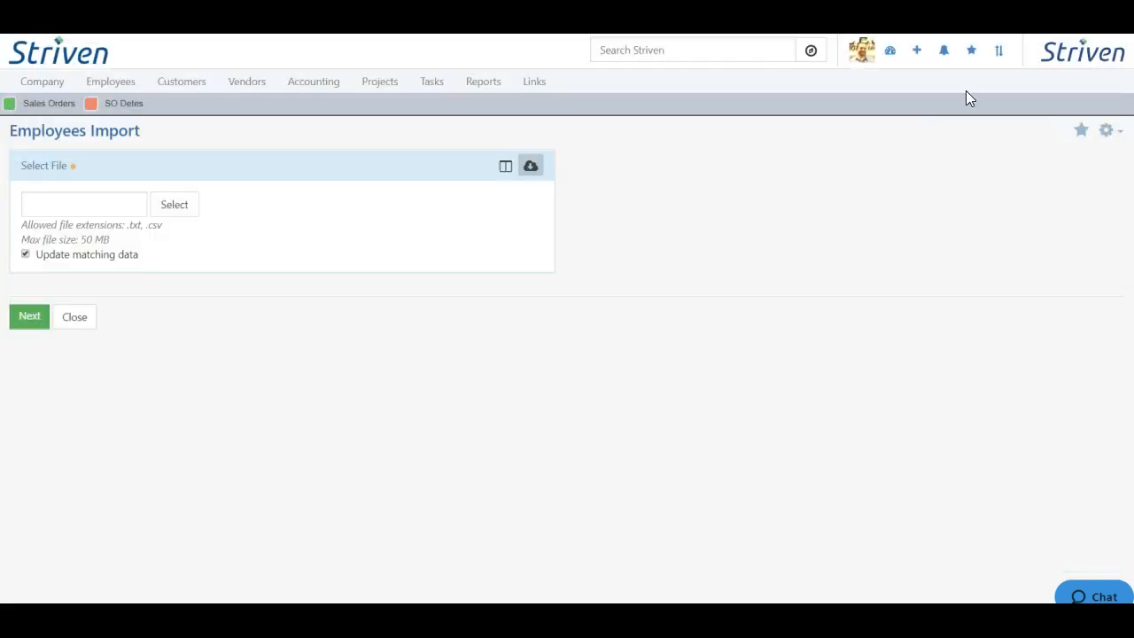
- Examine the import mapping's column headers, data types, maximum lengths and descriptions
{"action": "left_click", "coordinate": [504, 168]}
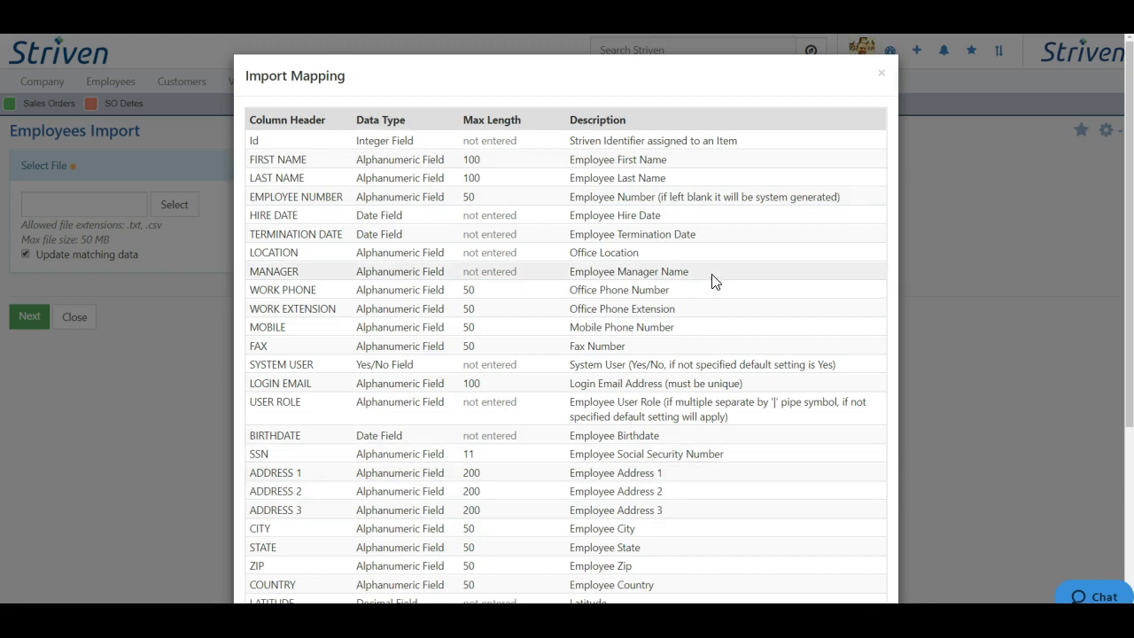
{"action": "left_click", "coordinate": [881, 74]}
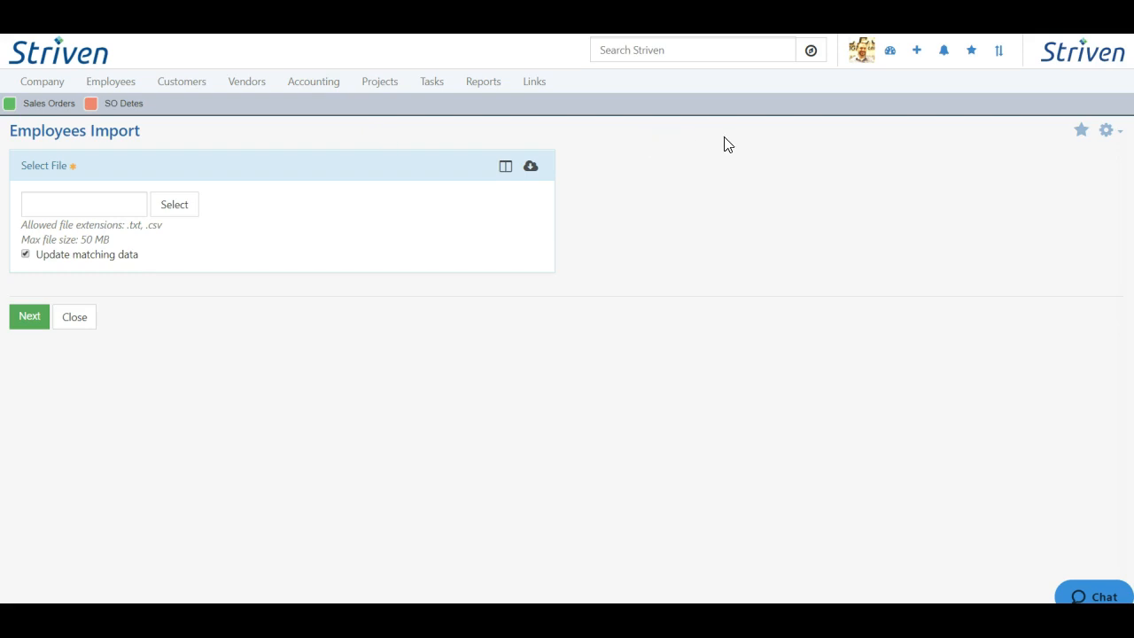
- Start a new employee record through the quick-add shortcuts and look over the blank form
{"action": "left_click", "coordinate": [917, 55]}
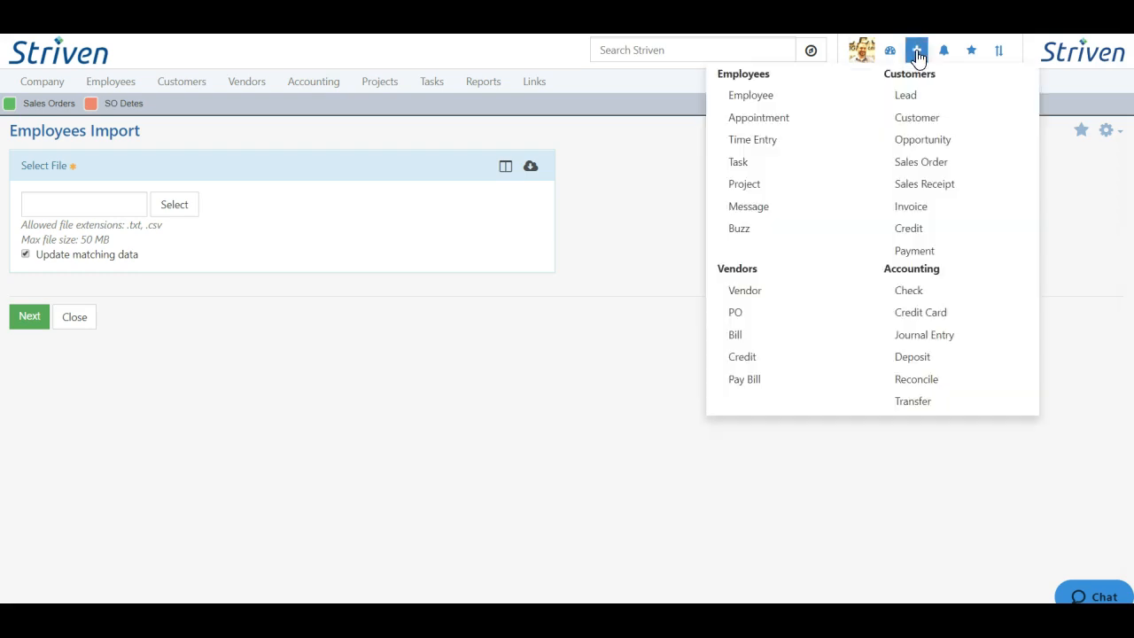
{"action": "left_click", "coordinate": [757, 97]}
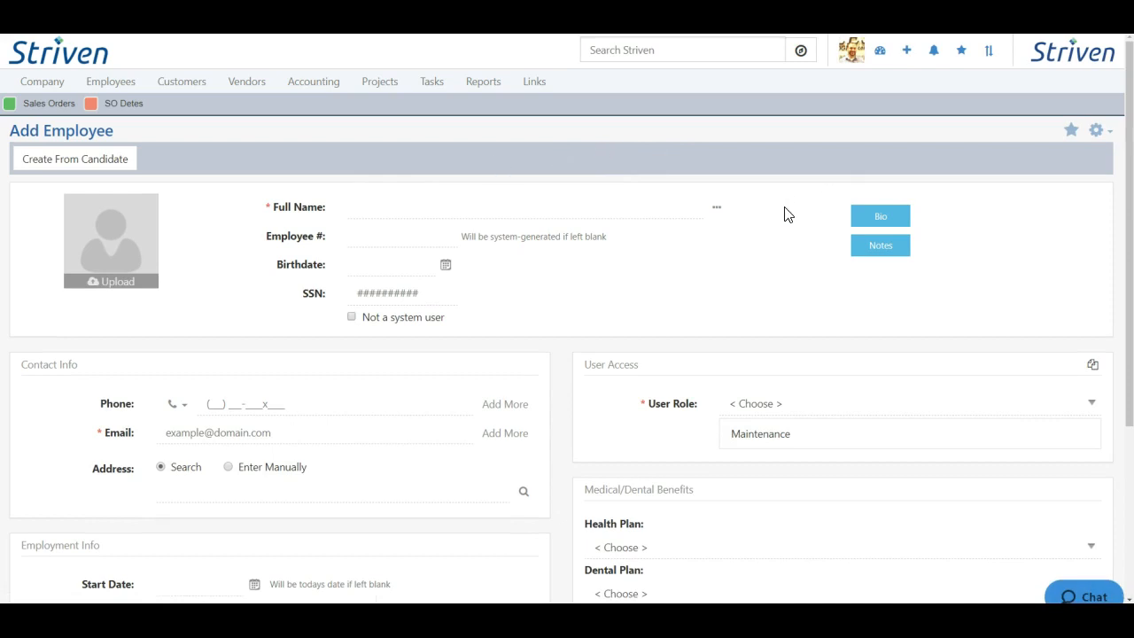
{"action": "scroll", "coordinate": [739, 245], "scroll_direction": "down", "scroll_amount": 3}
{"action": "scroll", "coordinate": [741, 225], "scroll_direction": "up", "scroll_amount": 2}
{"action": "scroll", "coordinate": [746, 229], "scroll_direction": "up", "scroll_amount": 1}
- Examine the full name entry and its separate prefix, first, middle, last and suffix fields
{"action": "left_click", "coordinate": [472, 198]}
{"action": "left_click", "coordinate": [469, 208]}
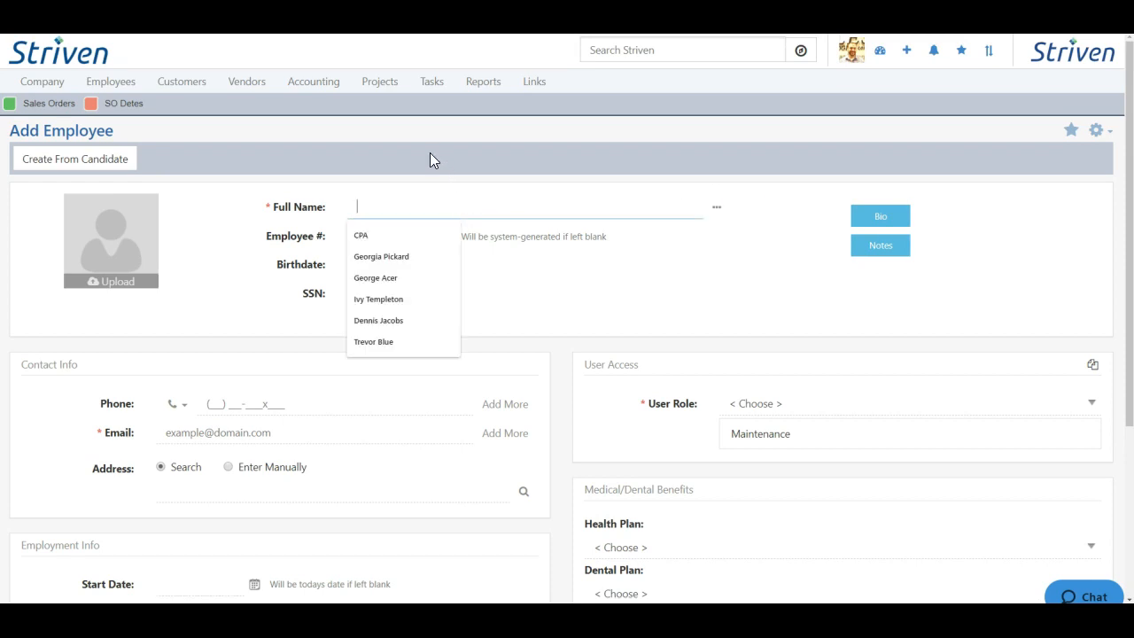
{"action": "left_click", "coordinate": [323, 238]}
{"action": "left_click", "coordinate": [378, 206]}
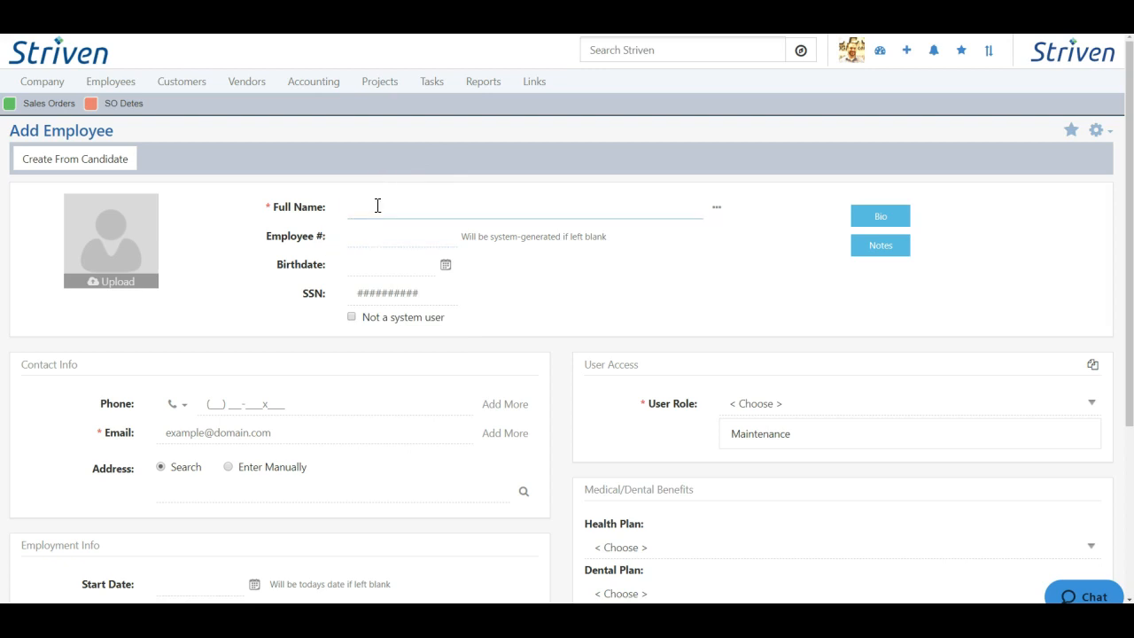
{"action": "left_click", "coordinate": [718, 213]}
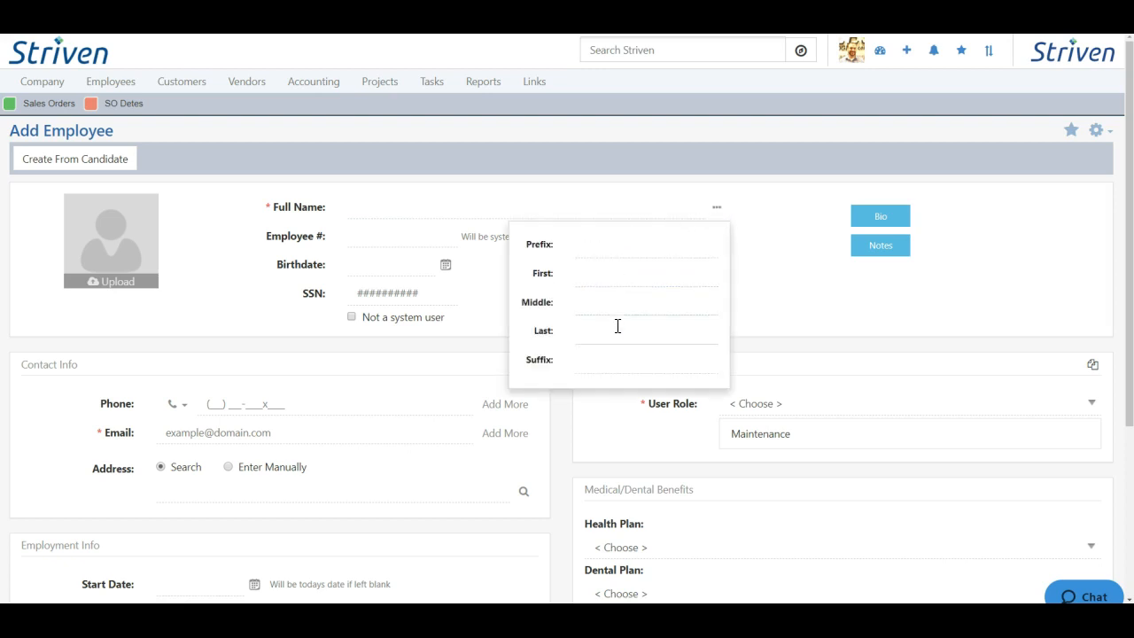
{"action": "left_click", "coordinate": [815, 331]}
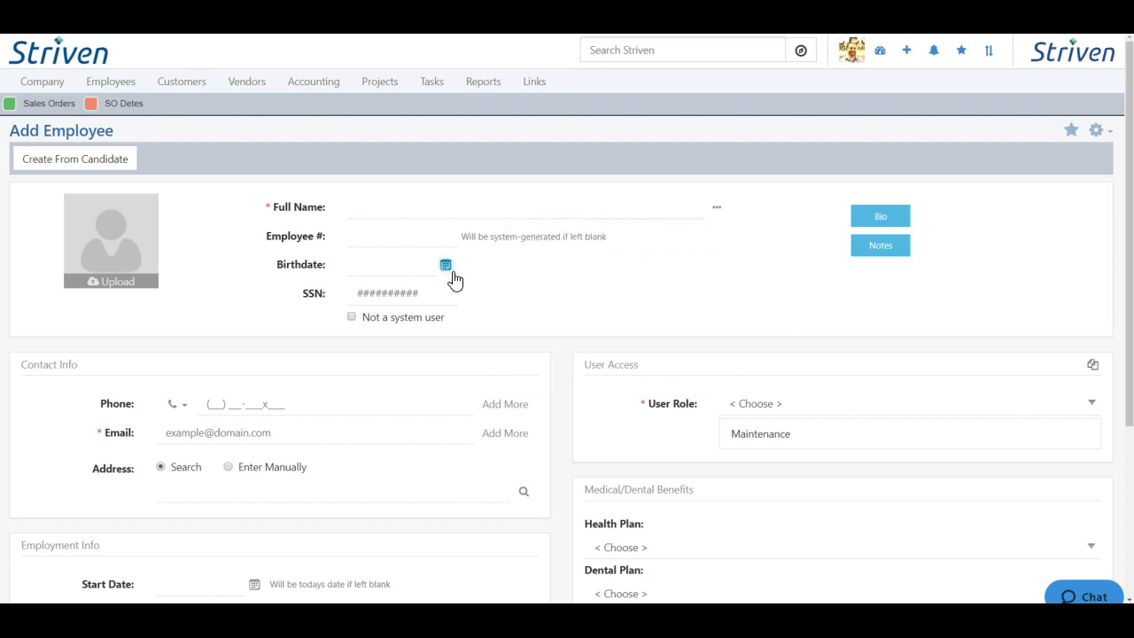
- Mark the new employee as not a system user and review the employment information fields
{"action": "scroll", "coordinate": [393, 296], "scroll_direction": "down", "scroll_amount": 2}
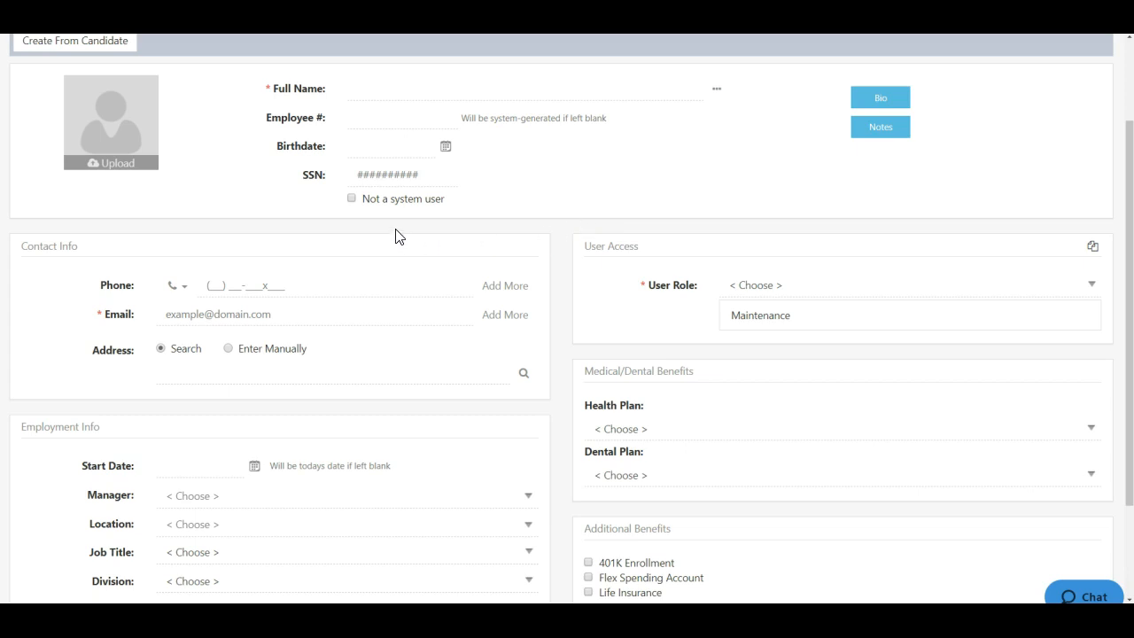
{"action": "left_click", "coordinate": [352, 198]}
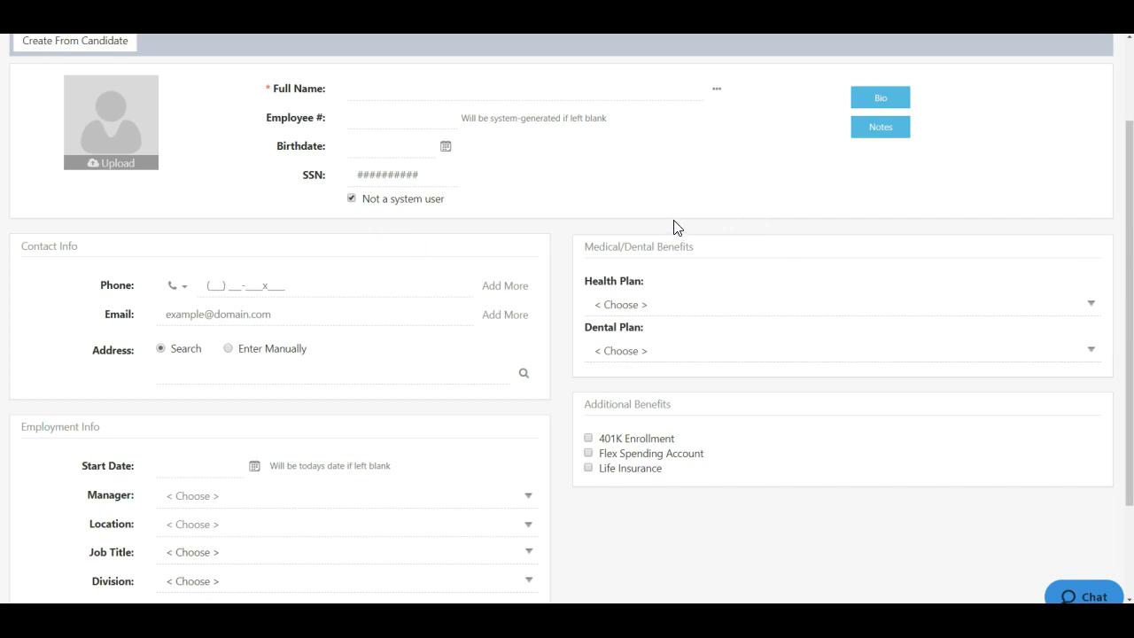
{"action": "scroll", "coordinate": [572, 245], "scroll_direction": "down", "scroll_amount": 2}
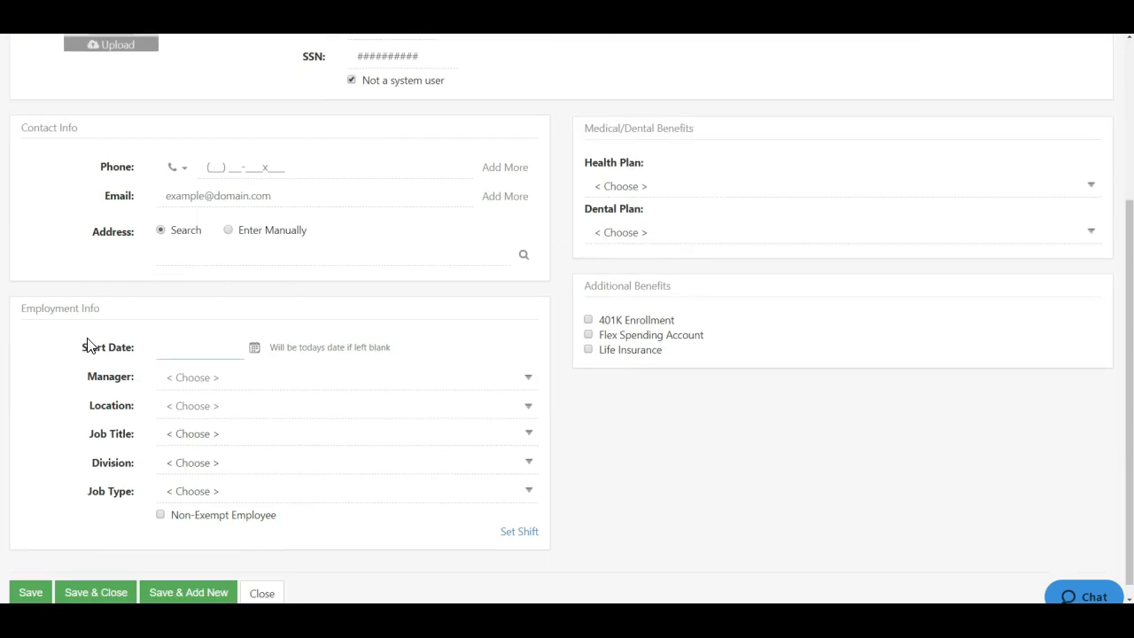
{"action": "left_click", "coordinate": [193, 404]}
{"action": "left_click", "coordinate": [47, 418]}
{"action": "scroll", "coordinate": [79, 410], "scroll_direction": "up", "scroll_amount": 3}
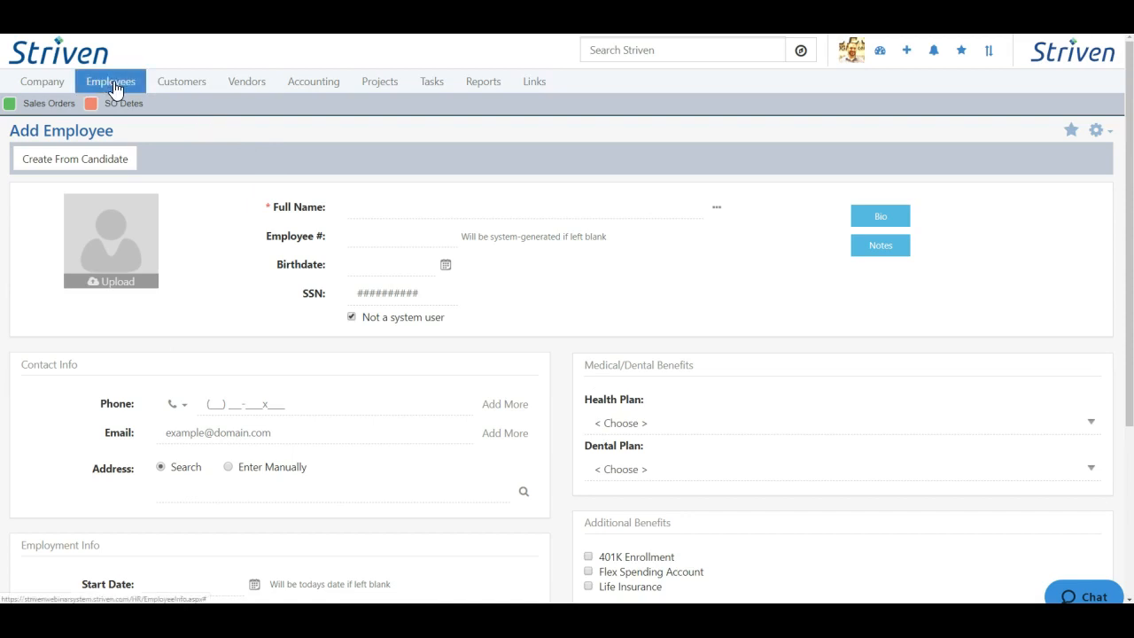
- Return to the employee list and load all active employees
{"action": "mouse_move", "coordinate": [104, 88]}
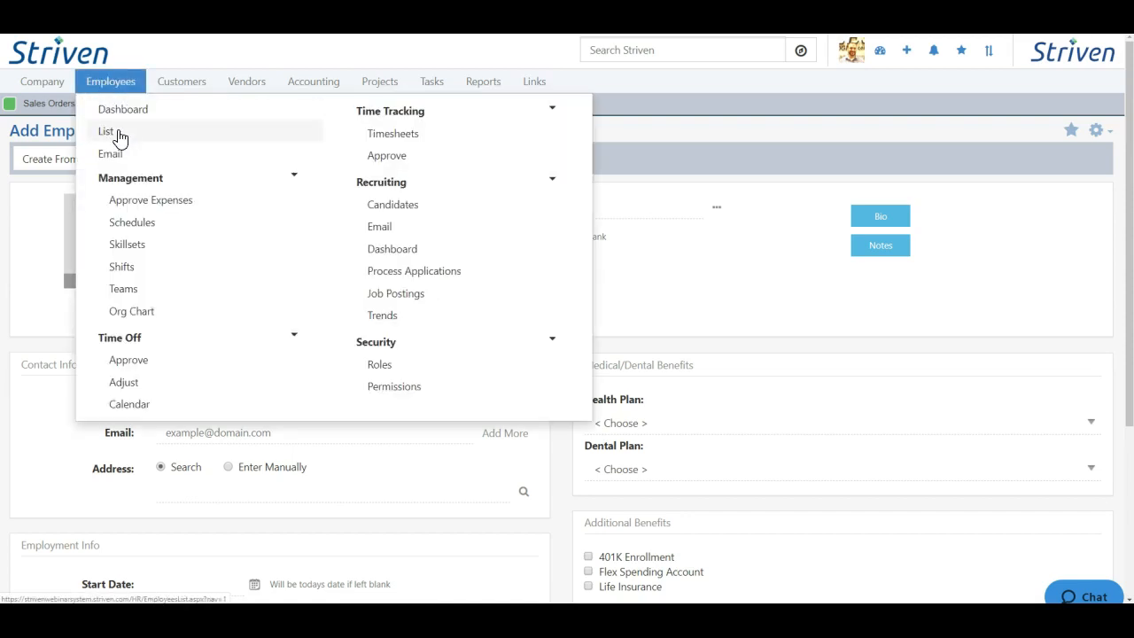
{"action": "left_click", "coordinate": [117, 133]}
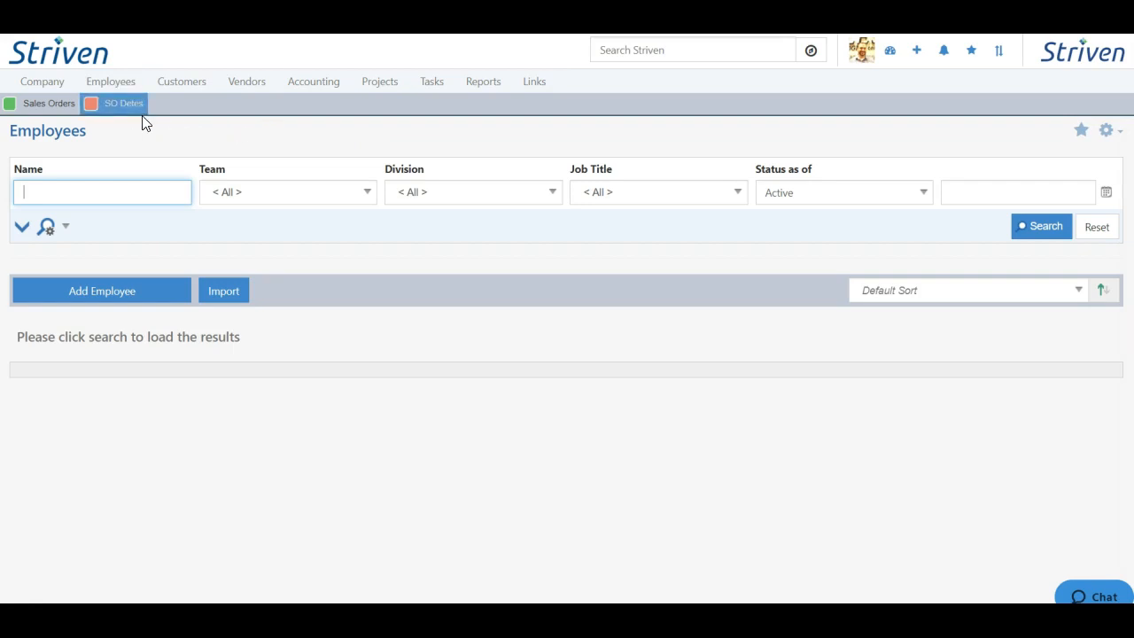
{"action": "left_click", "coordinate": [1042, 226]}
{"action": "scroll", "coordinate": [572, 253], "scroll_direction": "down", "scroll_amount": 3}
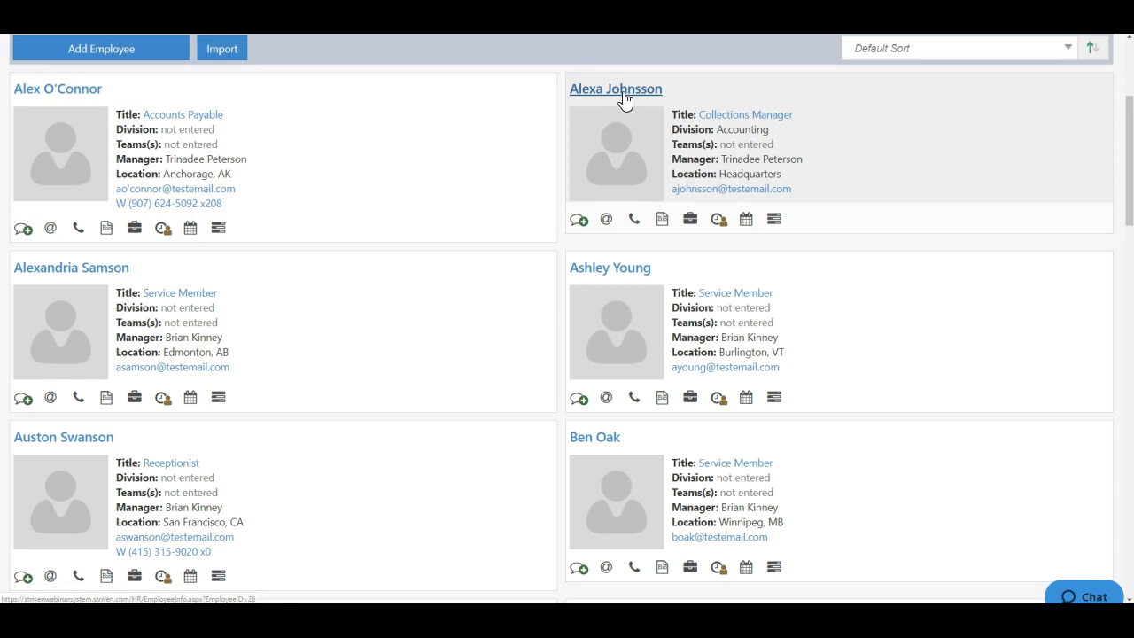
- Open the Collections Manager's employee record and review its contact, employment, user access and benefits details
{"action": "left_click", "coordinate": [615, 92]}
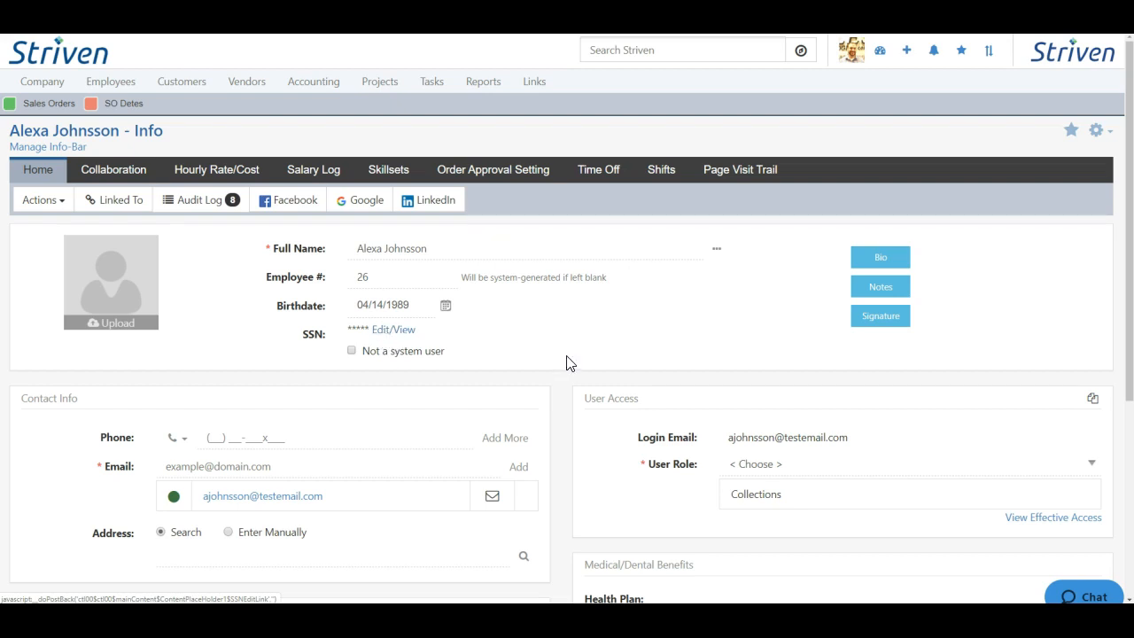
{"action": "scroll", "coordinate": [560, 358], "scroll_direction": "down", "scroll_amount": 2}
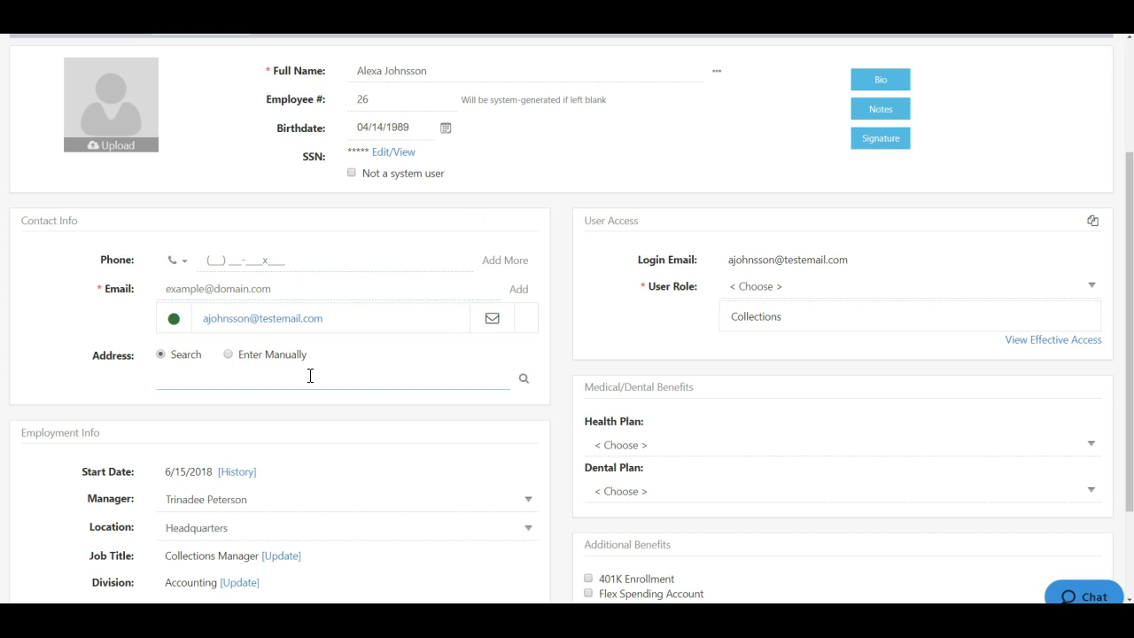
{"action": "scroll", "coordinate": [321, 371], "scroll_direction": "down", "scroll_amount": 2}
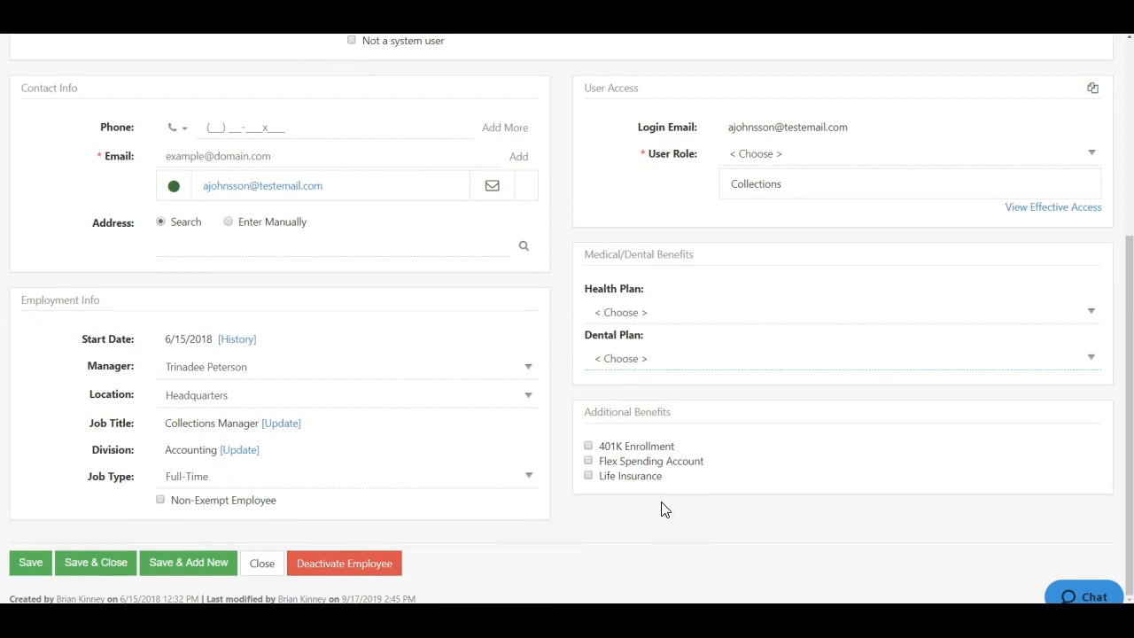
{"action": "scroll", "coordinate": [558, 306], "scroll_direction": "up", "scroll_amount": 3}
{"action": "scroll", "coordinate": [558, 305], "scroll_direction": "up", "scroll_amount": 1}
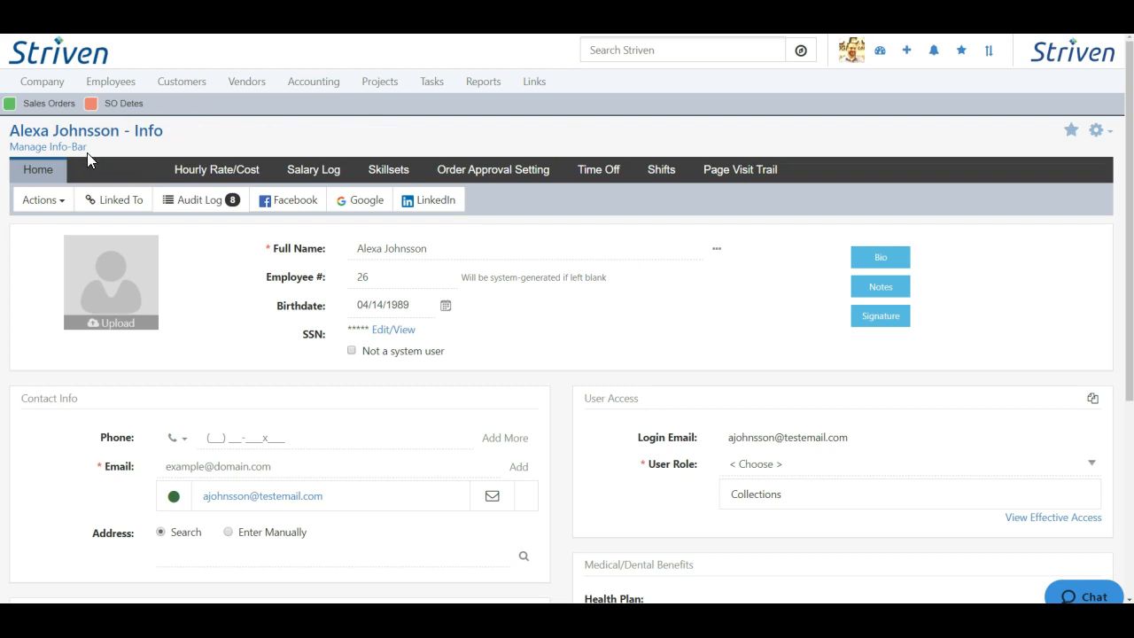
- Review the actions available for the employee and the change history in the audit log
{"action": "left_click", "coordinate": [51, 205]}
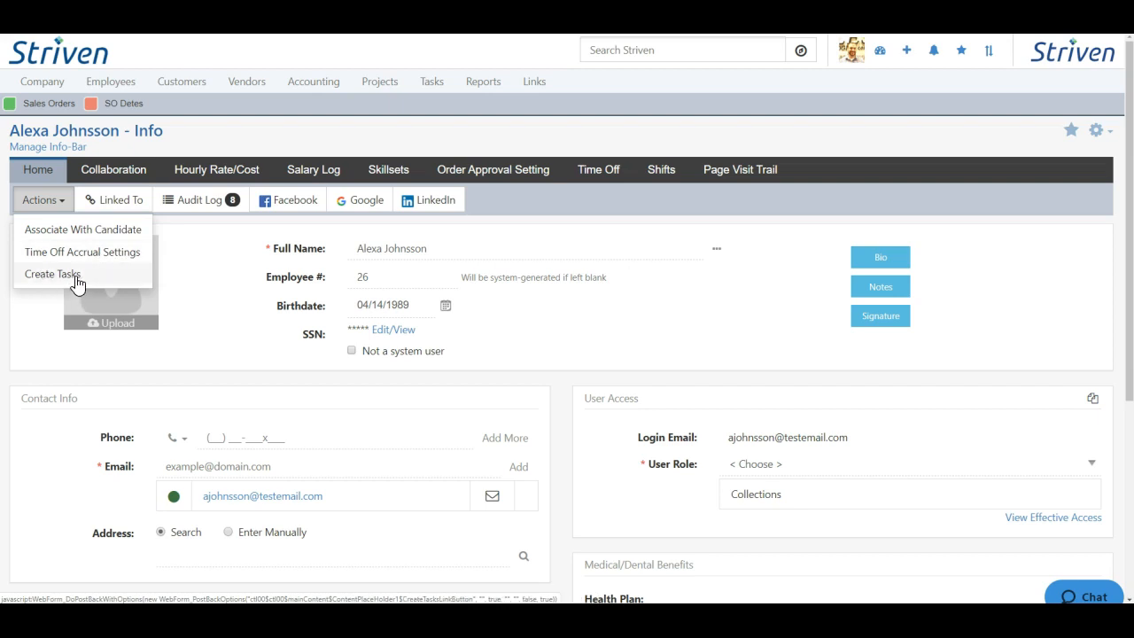
{"action": "left_click", "coordinate": [192, 274]}
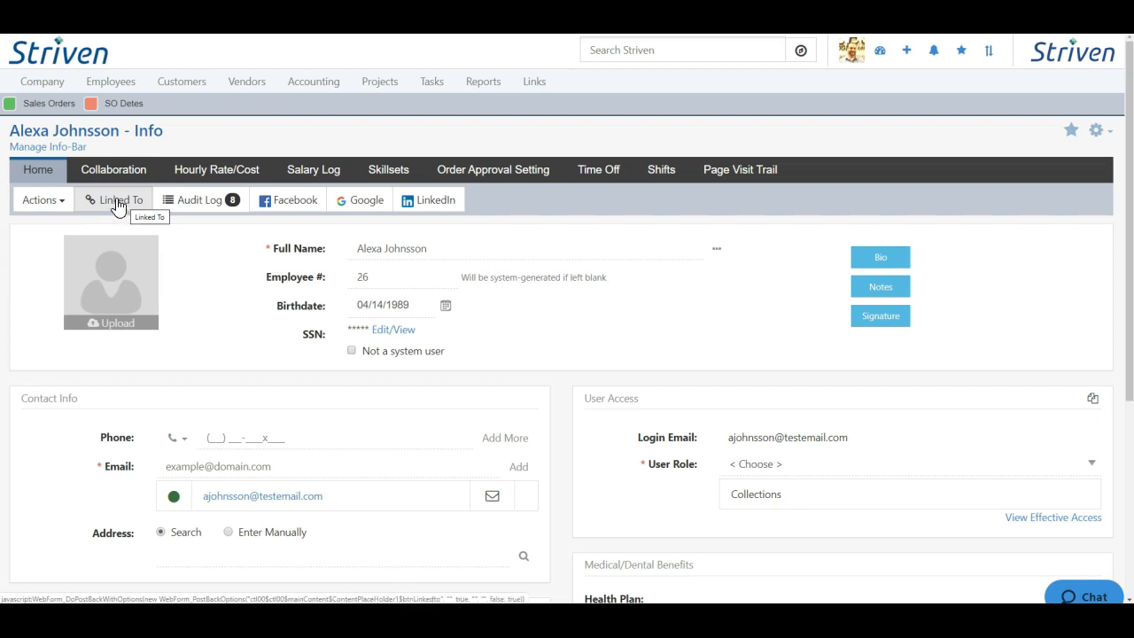
{"action": "left_click", "coordinate": [204, 210]}
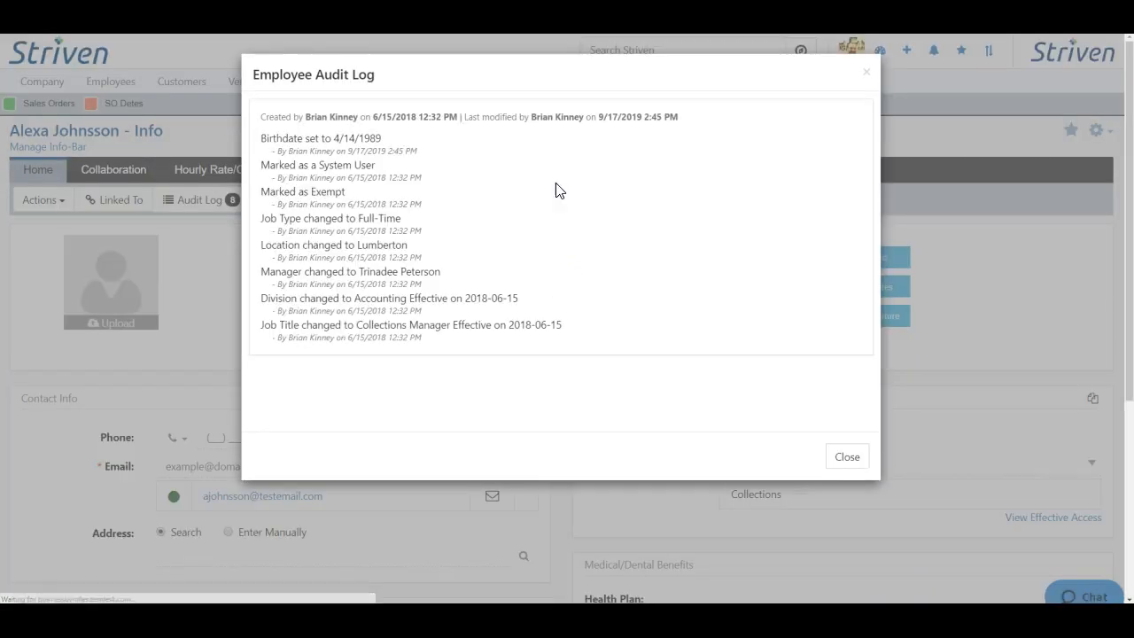
{"action": "left_click", "coordinate": [864, 76]}
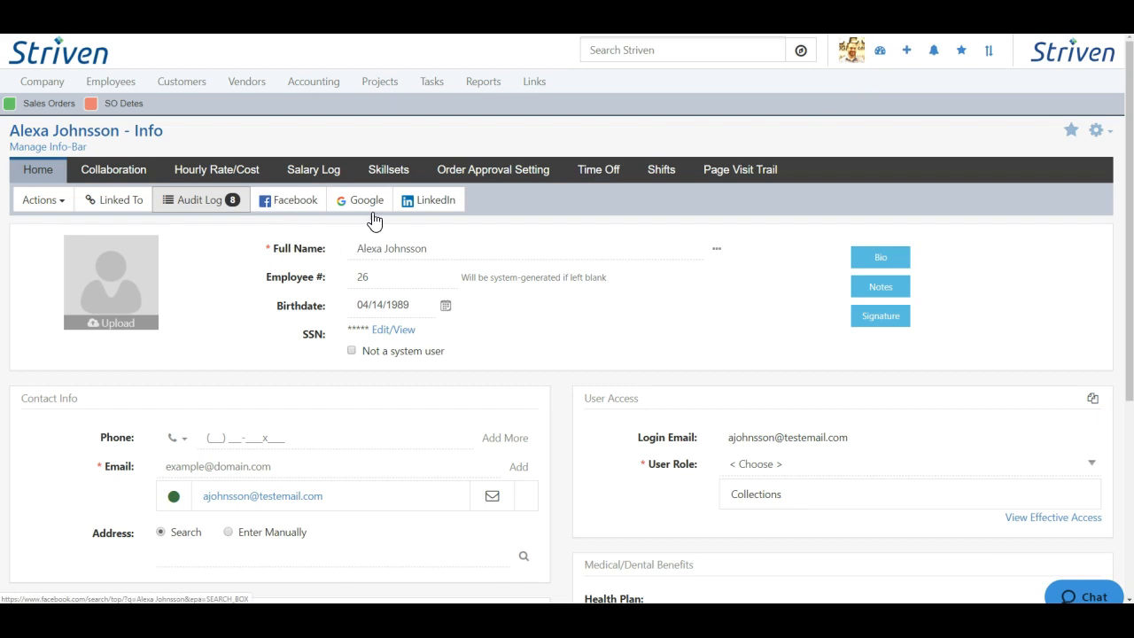
{"action": "left_click", "coordinate": [519, 206]}
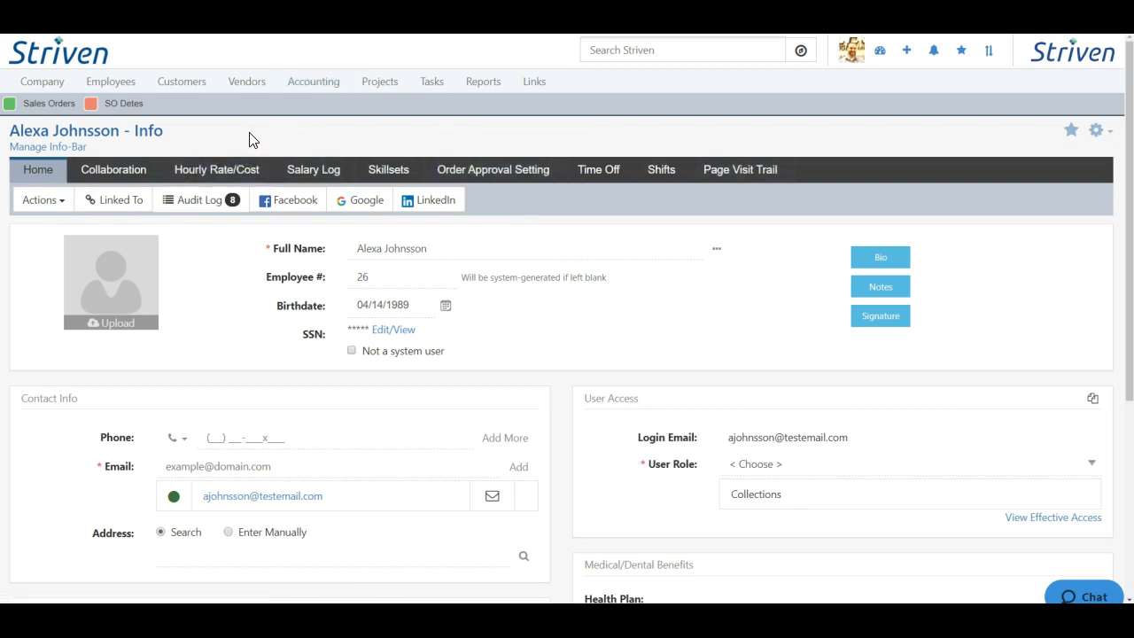
- Open the employee's Collaboration hub
{"action": "left_click", "coordinate": [99, 170]}
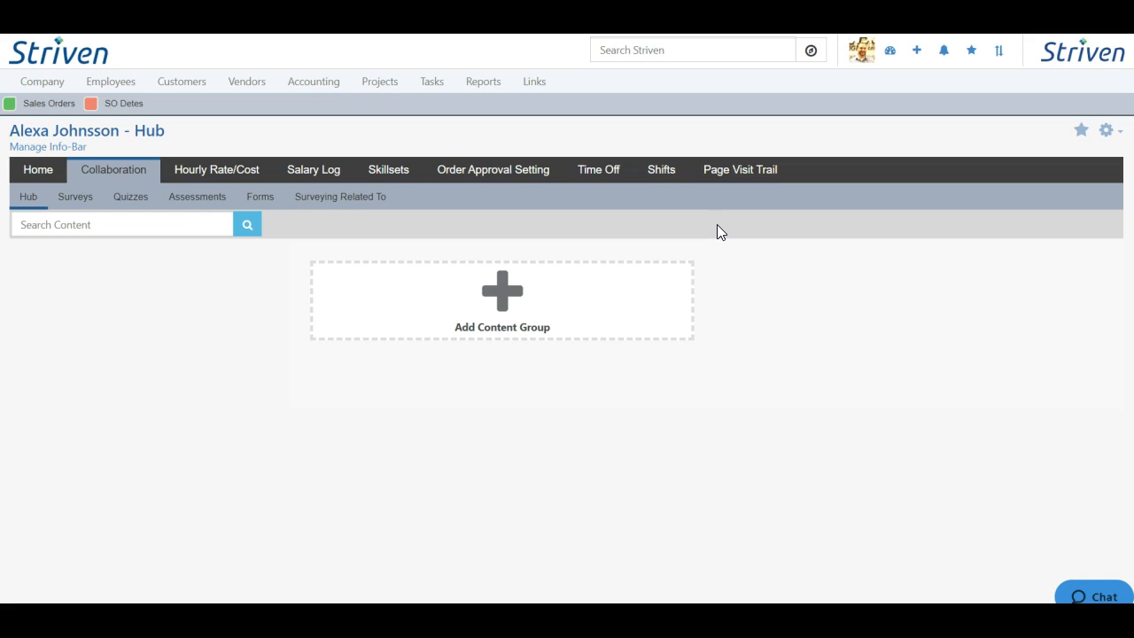
- Review the employee's survey, quiz, assessment and form responses, and open the hourly rate and cost page
{"action": "left_click", "coordinate": [78, 200]}
{"action": "left_click", "coordinate": [130, 198]}
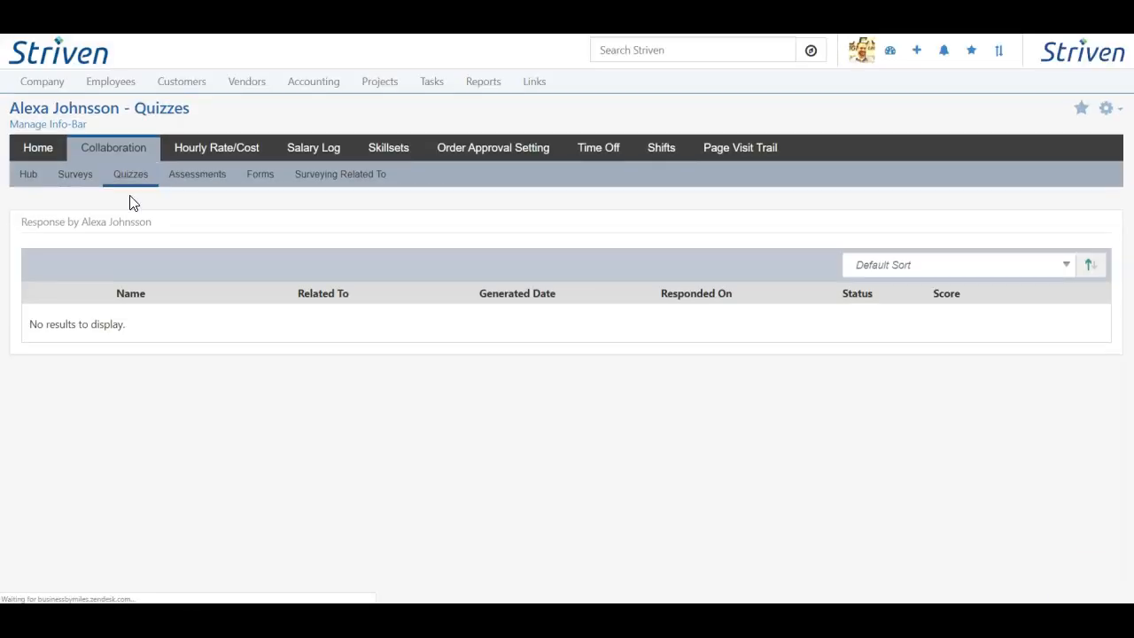
{"action": "left_click", "coordinate": [198, 204]}
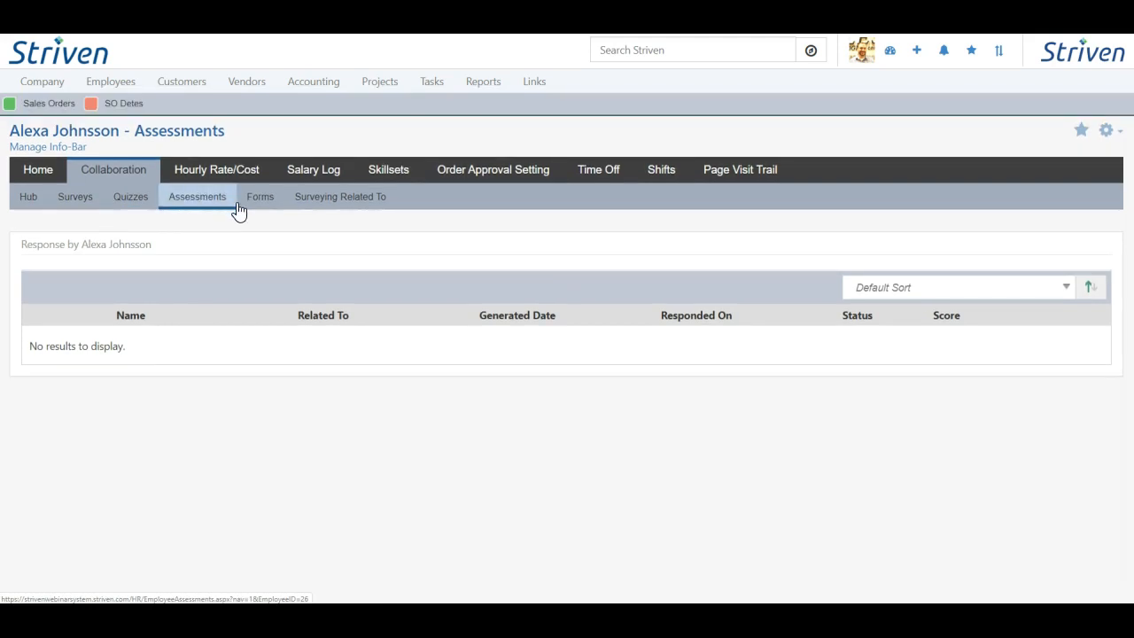
{"action": "left_click", "coordinate": [258, 201]}
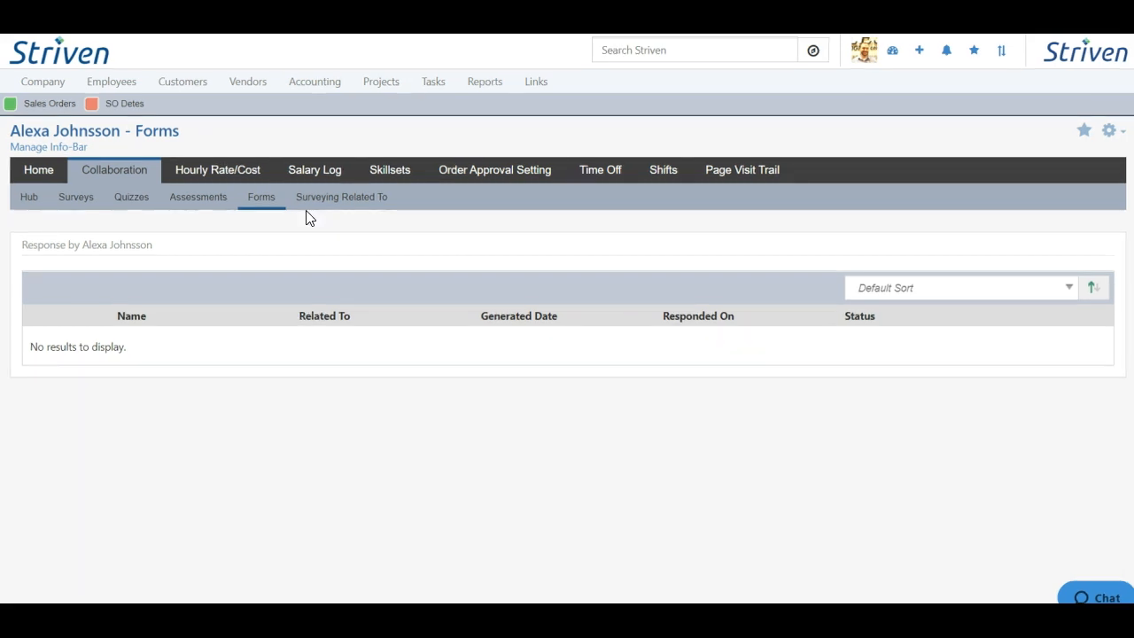
{"action": "left_click", "coordinate": [236, 177]}
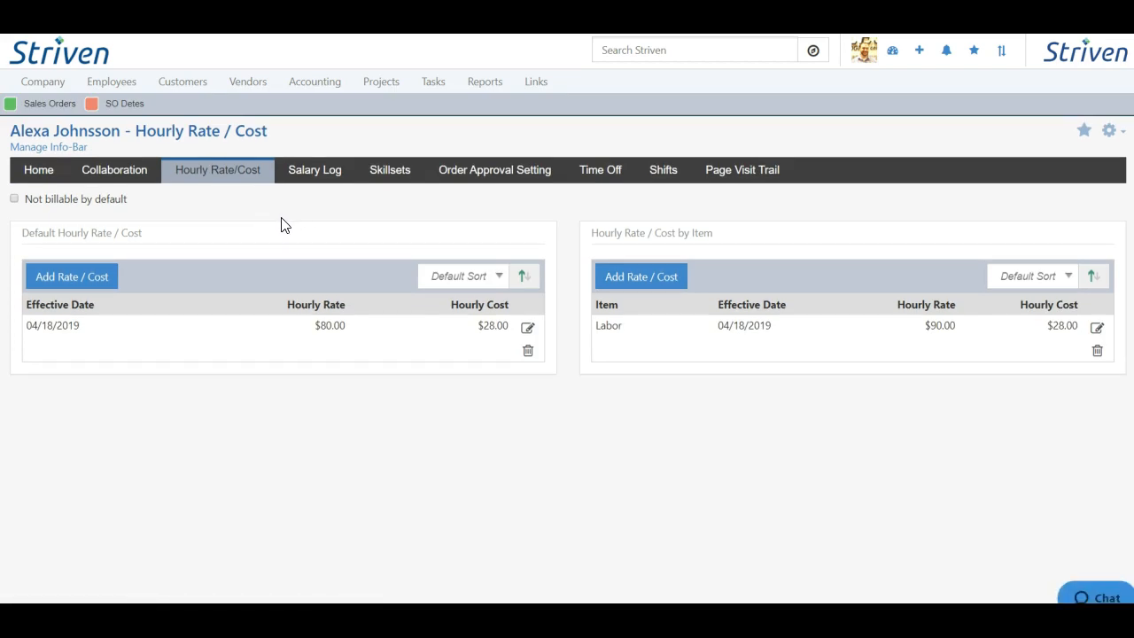
- Turn the Not billable by default option on and back off for the employee
{"action": "left_click", "coordinate": [53, 199]}
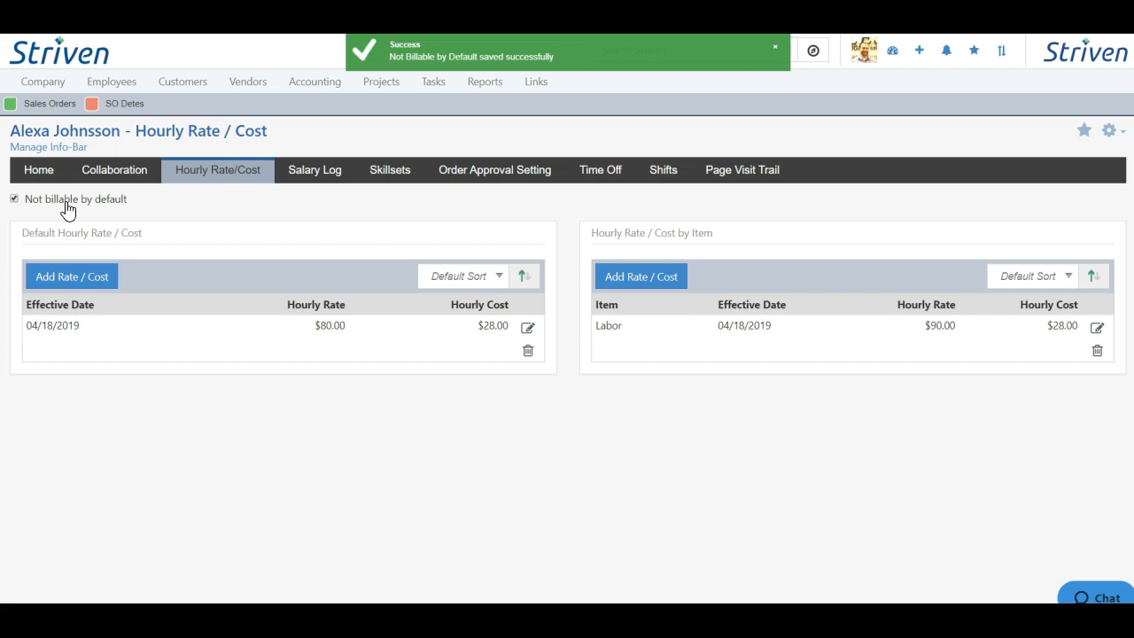
{"action": "left_click", "coordinate": [65, 203]}
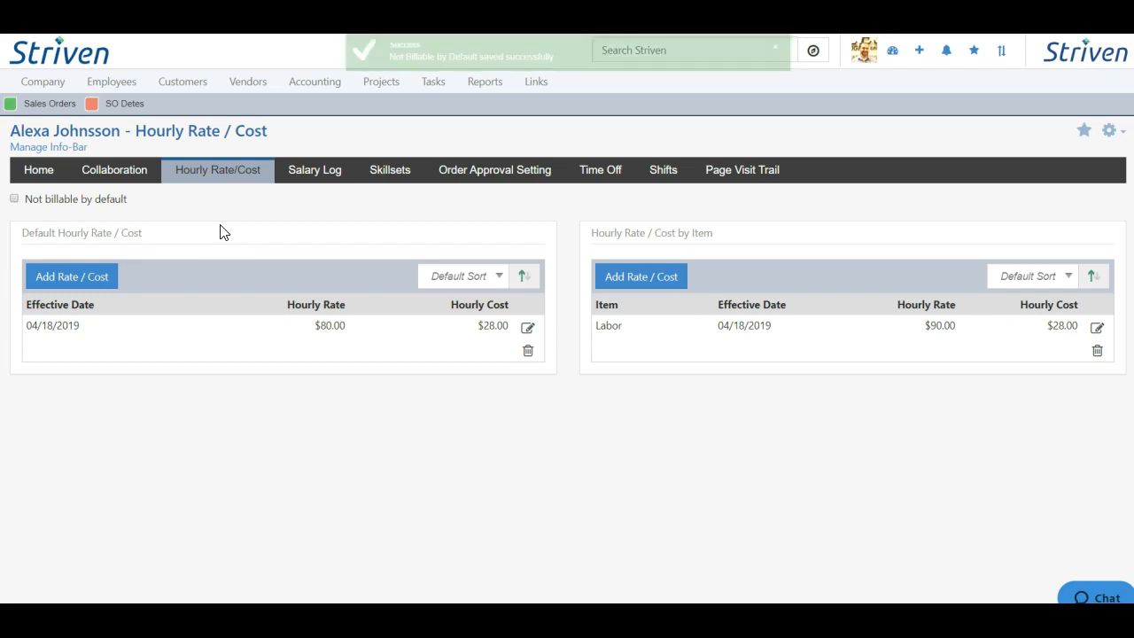
{"action": "left_click", "coordinate": [775, 47]}
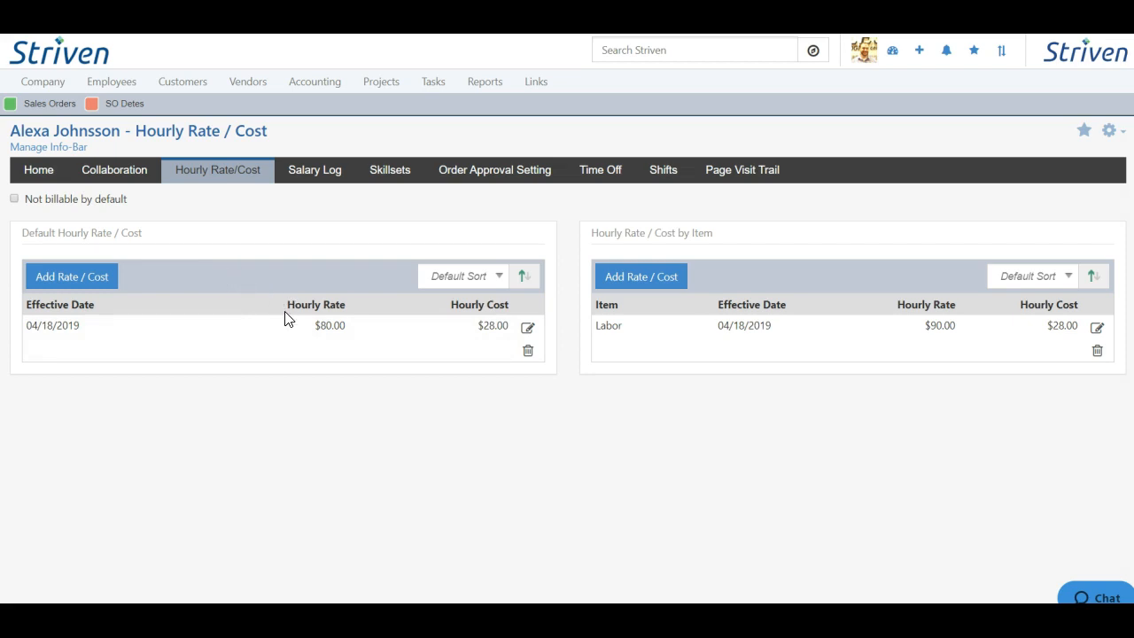
- Examine the fields for editing the existing default hourly rate and for adding another one, without saving
{"action": "left_click", "coordinate": [528, 330]}
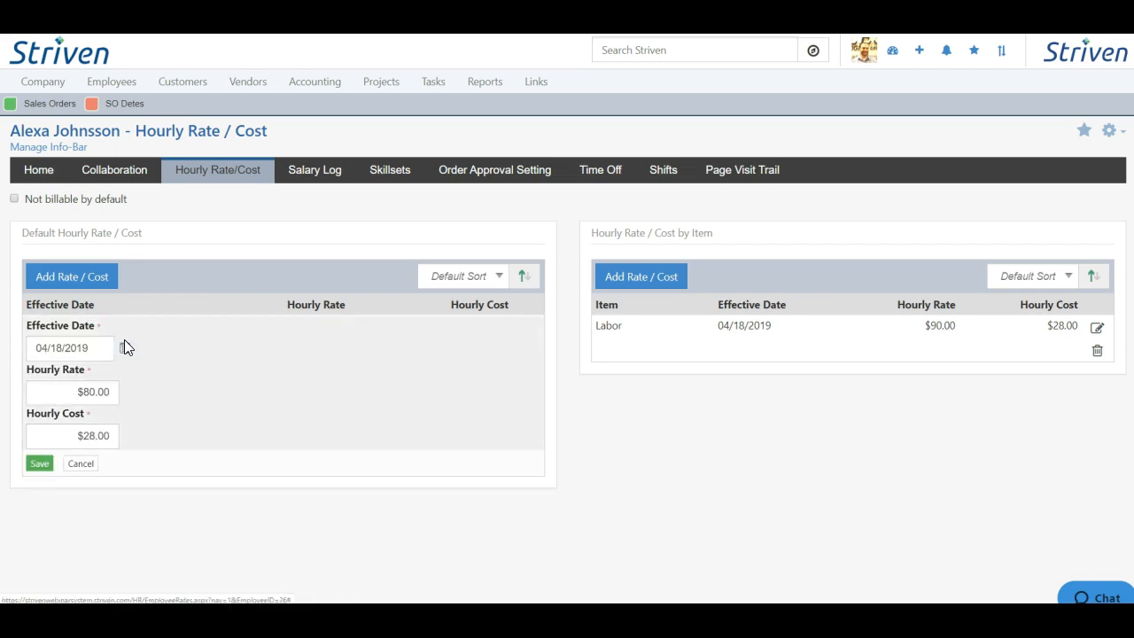
{"action": "left_click", "coordinate": [86, 467]}
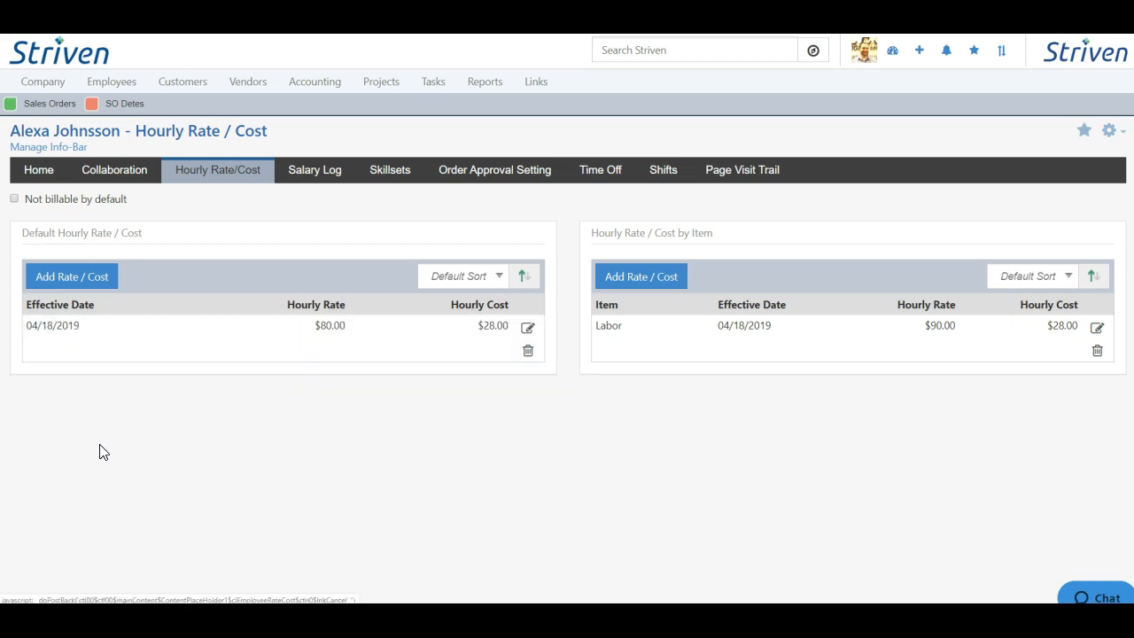
{"action": "left_click", "coordinate": [70, 277]}
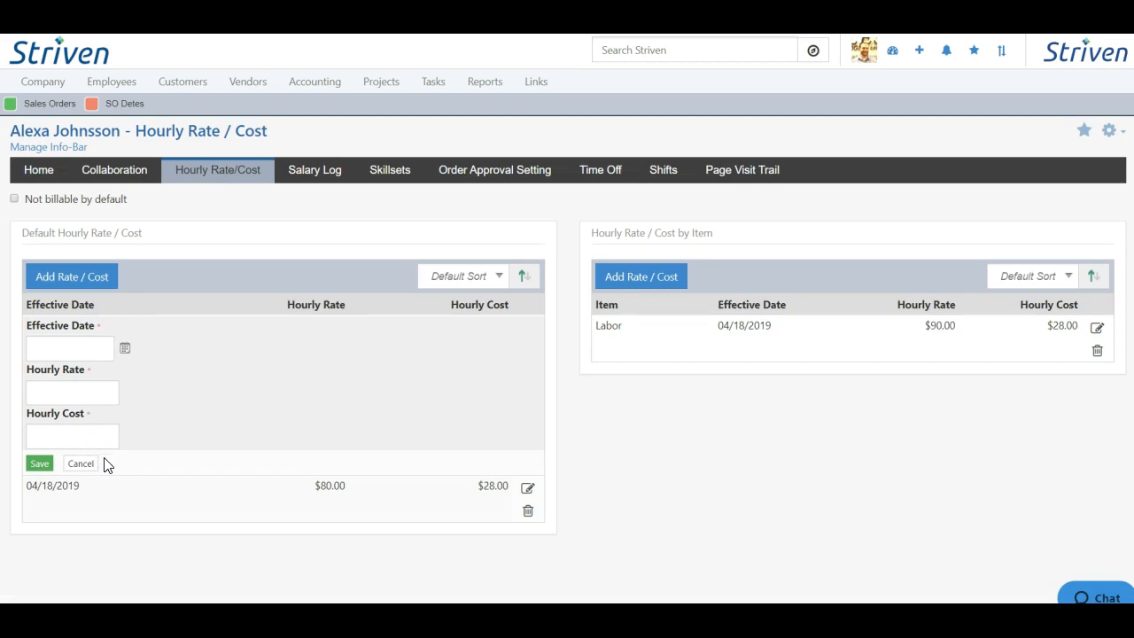
{"action": "left_click", "coordinate": [82, 464]}
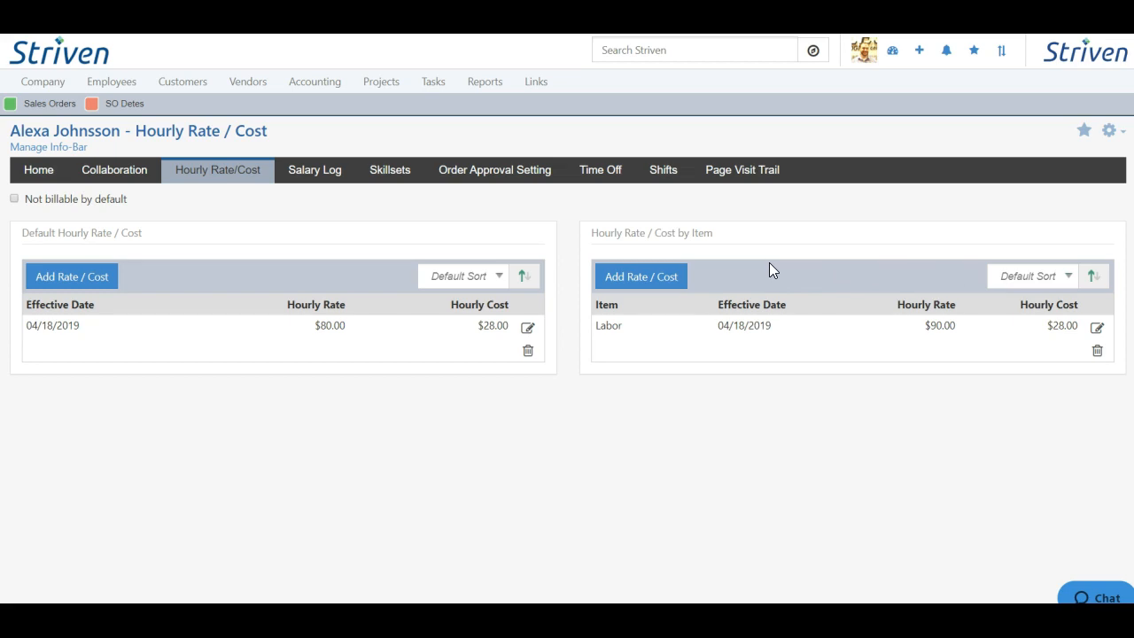
- Add an item rate for Consulting Services (Labor), effective 09/19/2019, with an hourly rate of $100.00 and an hourly cost of $28.00
{"action": "left_click", "coordinate": [642, 278]}
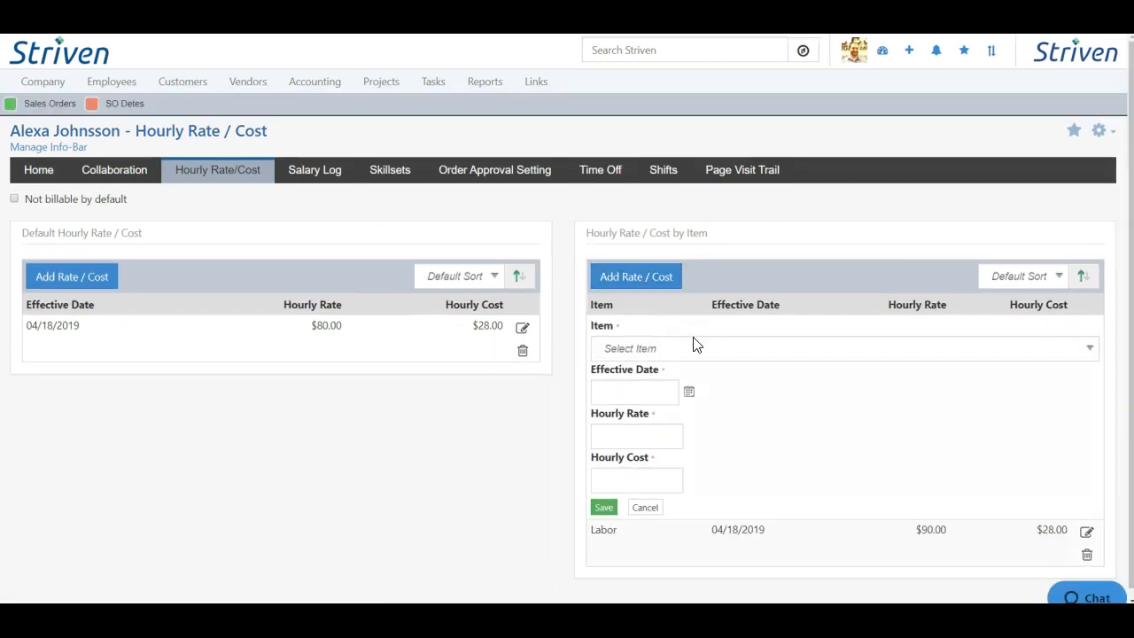
{"action": "left_click", "coordinate": [696, 347]}
{"action": "left_click", "coordinate": [700, 370]}
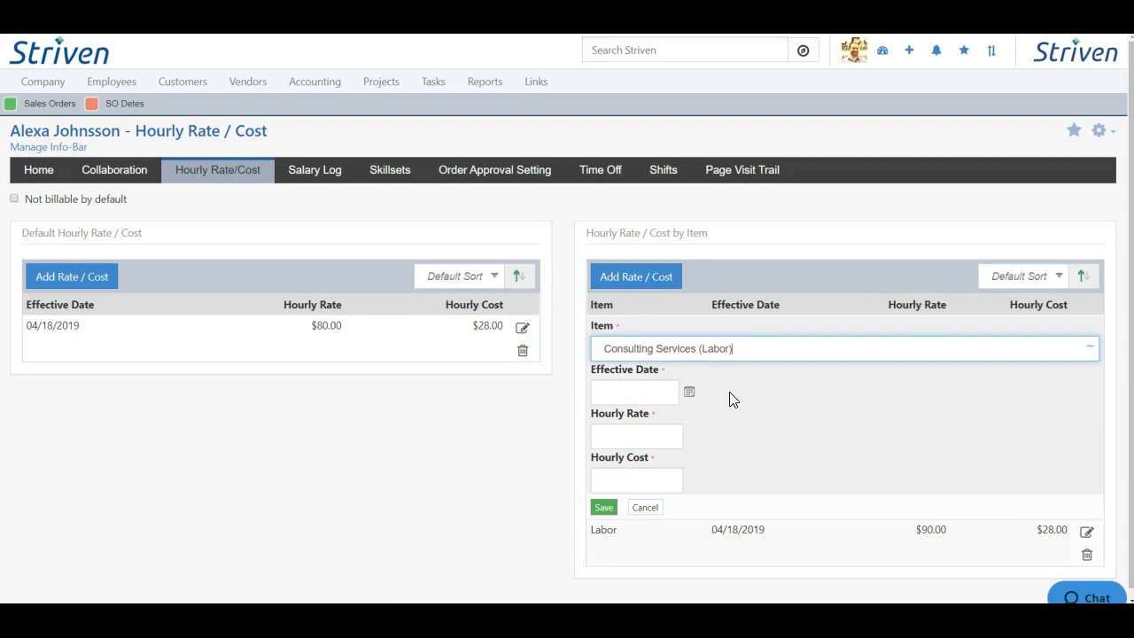
{"action": "left_click", "coordinate": [689, 392]}
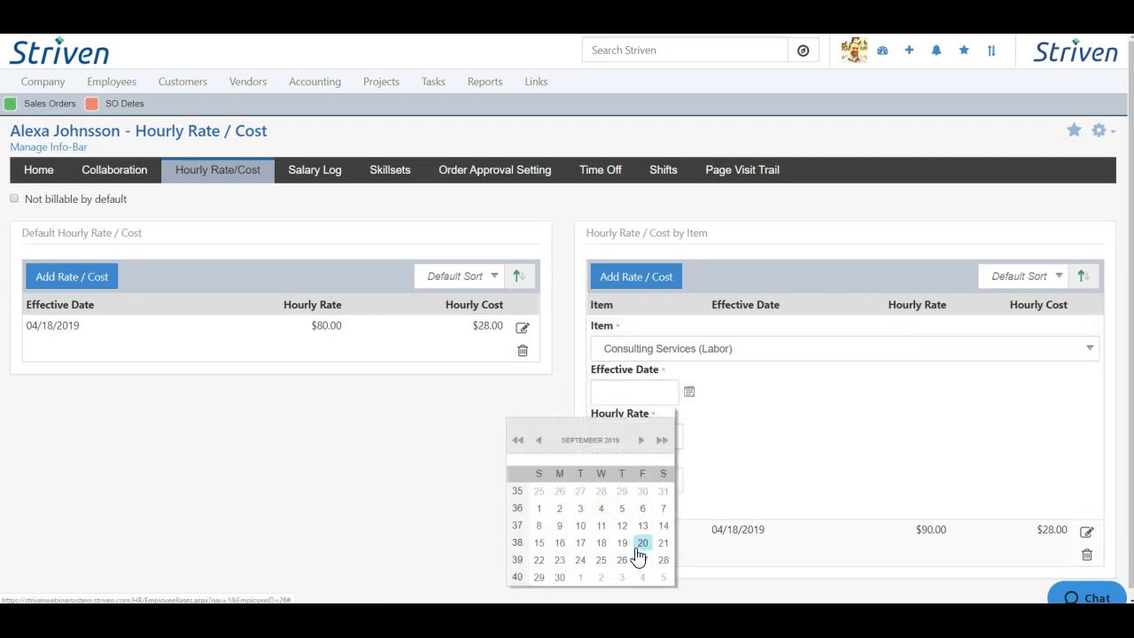
{"action": "left_click", "coordinate": [622, 544]}
{"action": "left_click", "coordinate": [649, 434]}
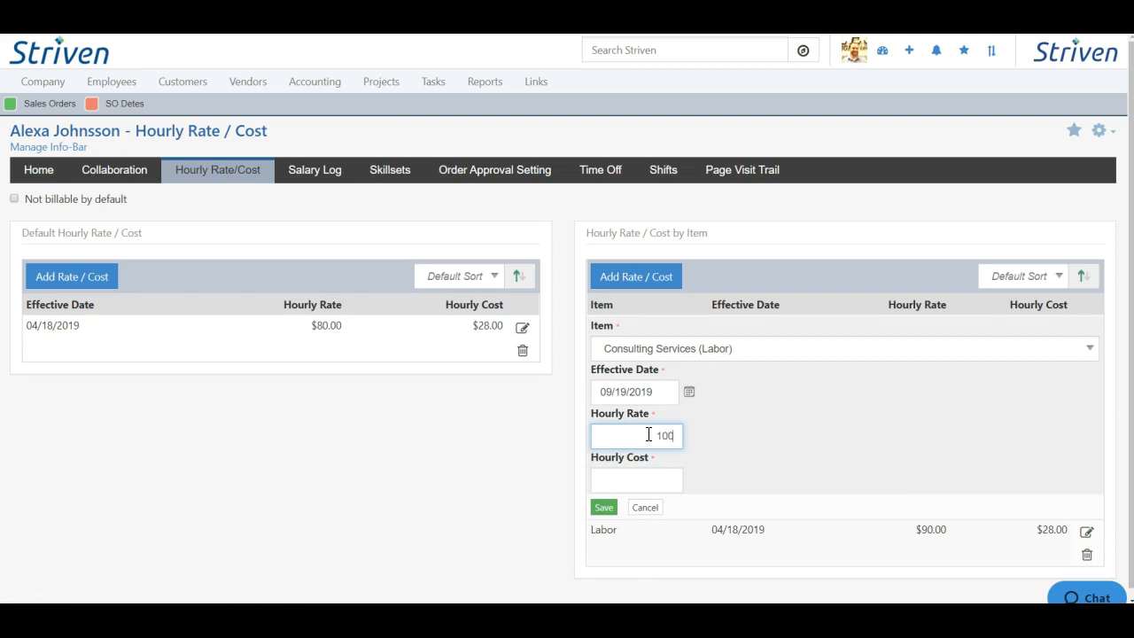
{"action": "left_click", "coordinate": [667, 477]}
{"action": "left_click", "coordinate": [711, 478]}
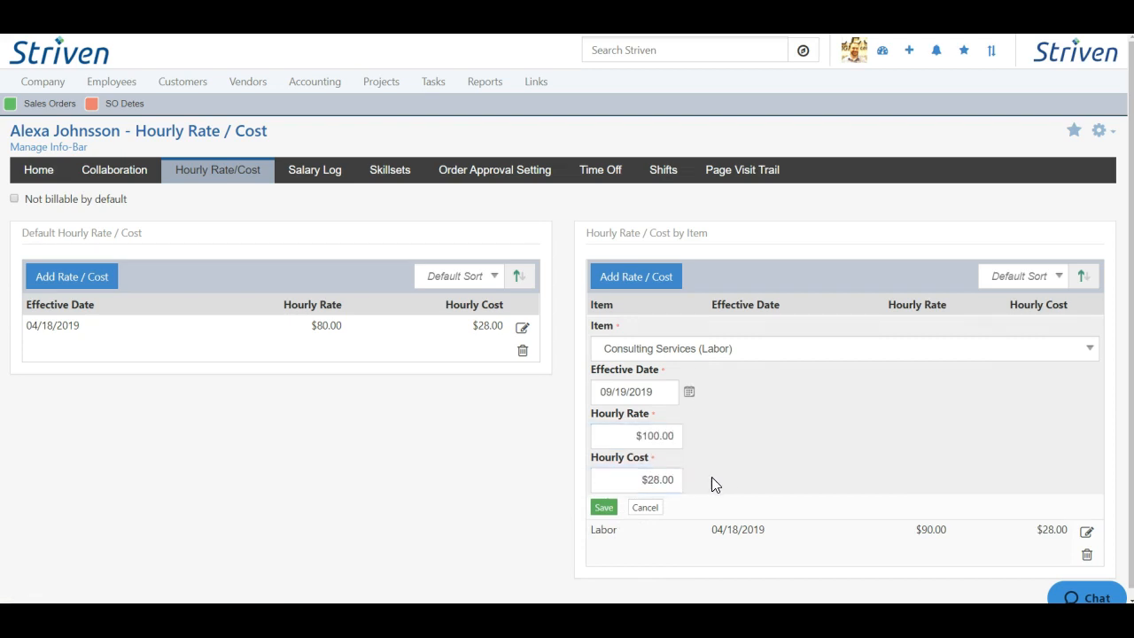
{"action": "left_click", "coordinate": [604, 509]}
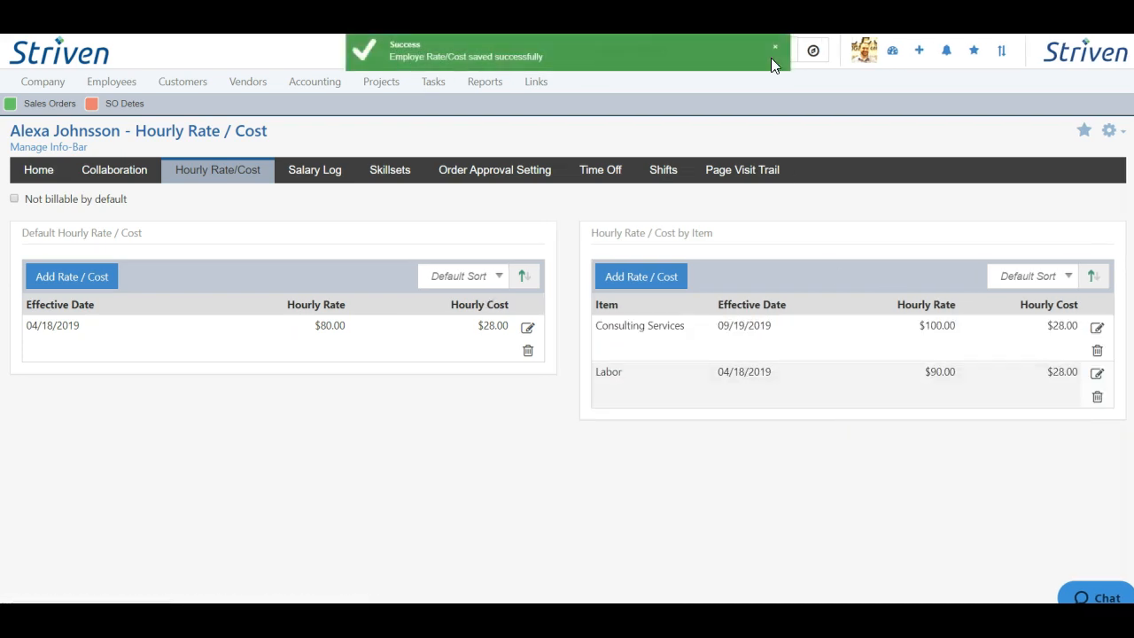
{"action": "left_click", "coordinate": [775, 47]}
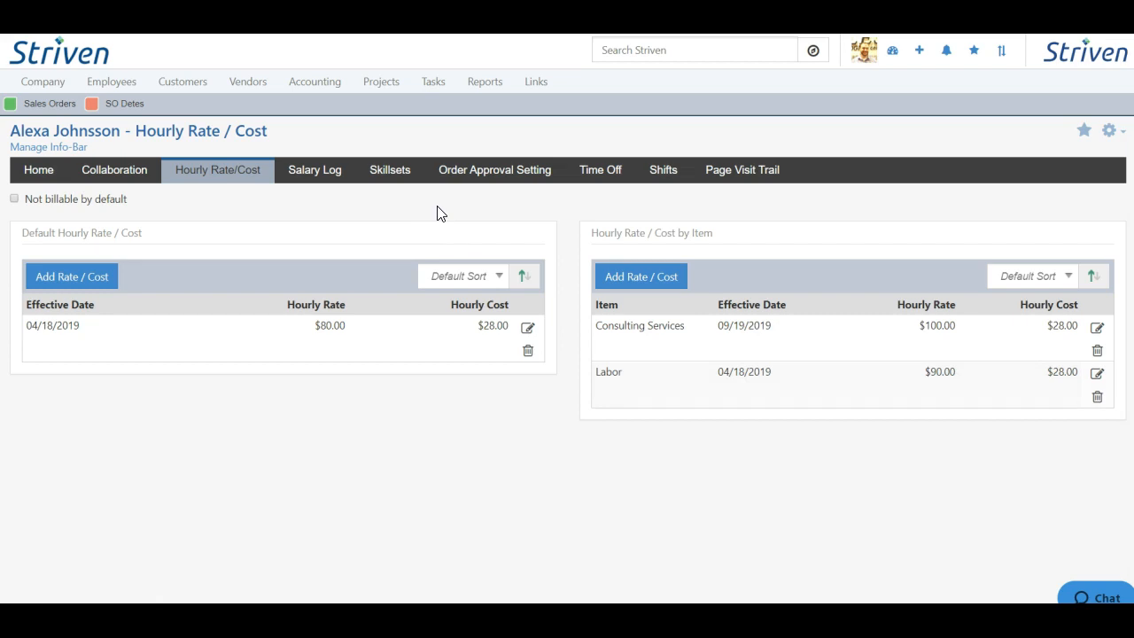
- Open the employee's salary log and save the next review date as 06/15/2020
{"action": "left_click", "coordinate": [315, 173]}
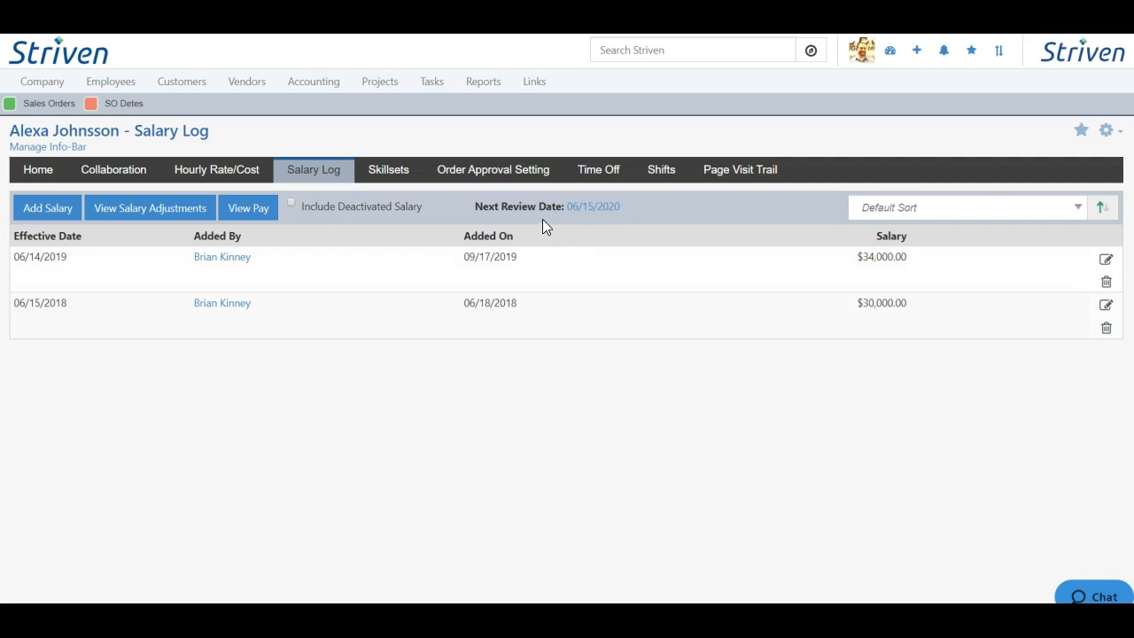
{"action": "left_click", "coordinate": [596, 208]}
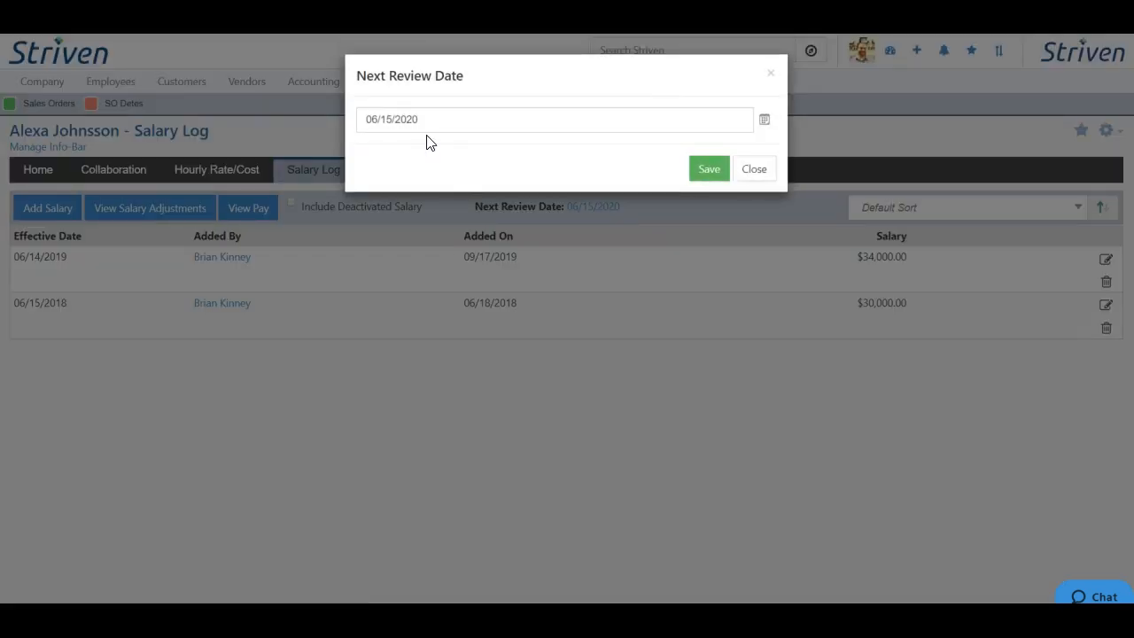
{"action": "left_click", "coordinate": [765, 124]}
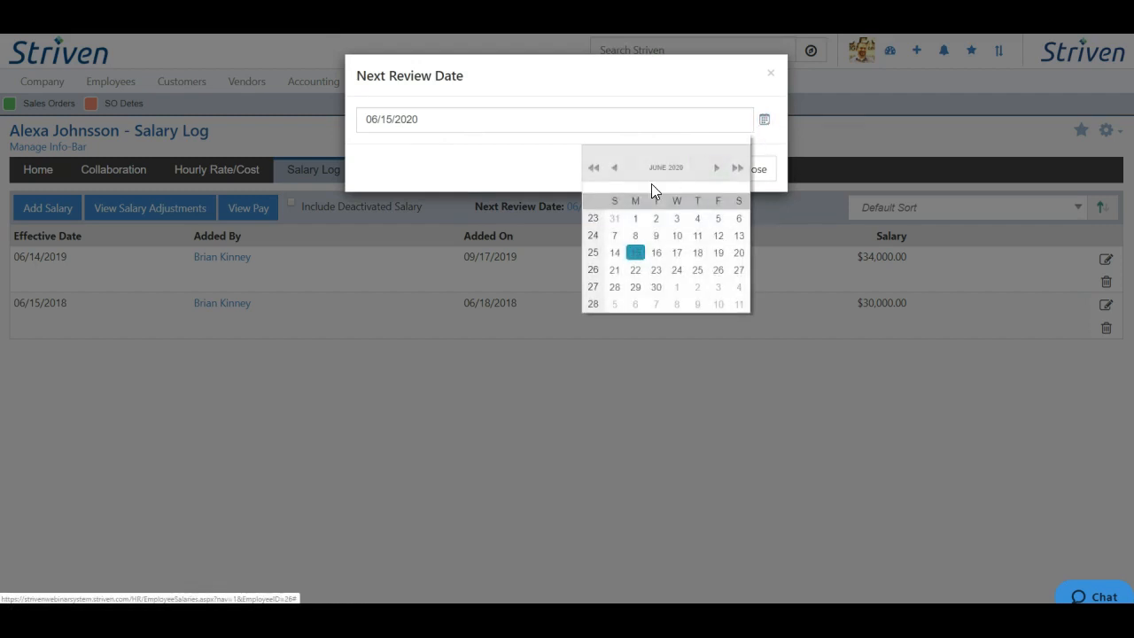
{"action": "left_click", "coordinate": [505, 166]}
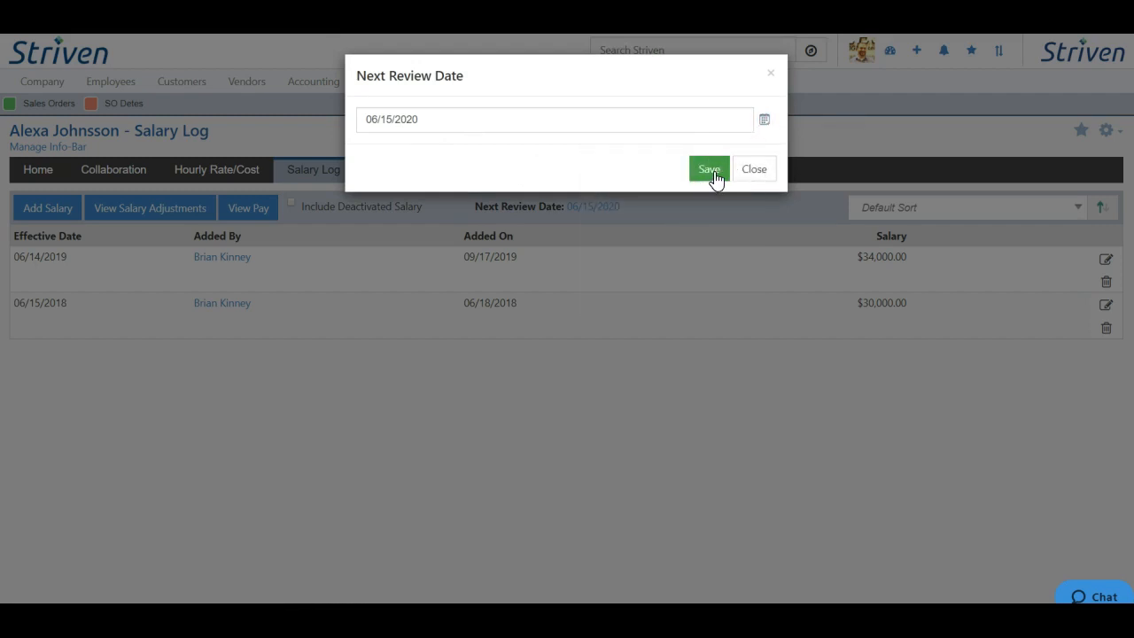
{"action": "left_click", "coordinate": [714, 174]}
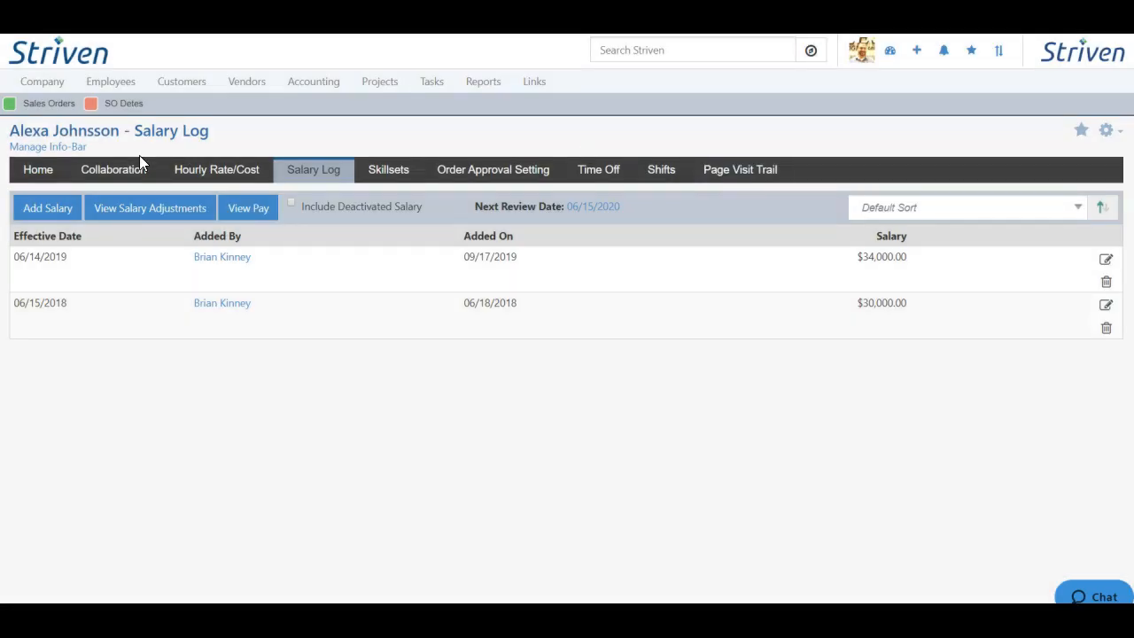
- Examine the new salary form, the salary adjustment form and the pay dates, discarding the blank entries
{"action": "left_click", "coordinate": [47, 216]}
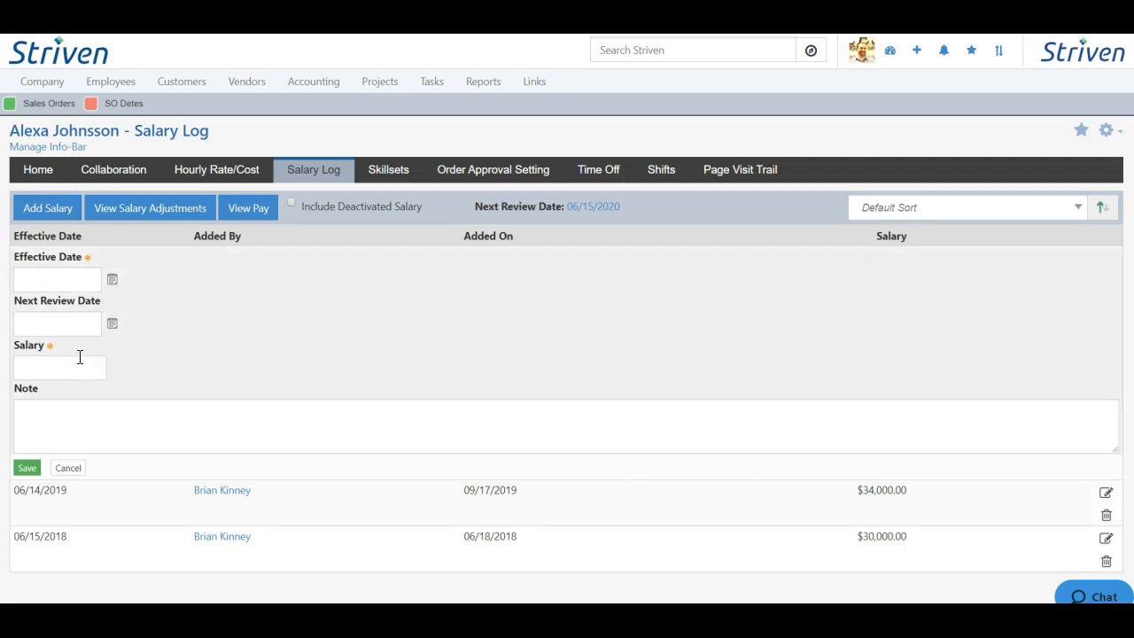
{"action": "left_click", "coordinate": [138, 206]}
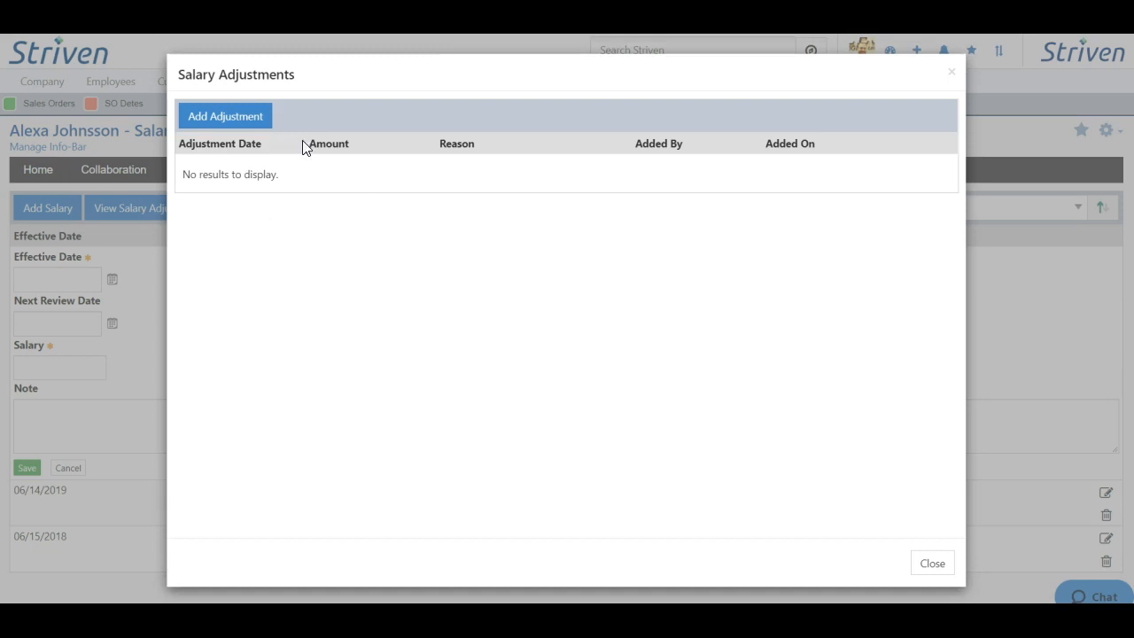
{"action": "left_click", "coordinate": [229, 121]}
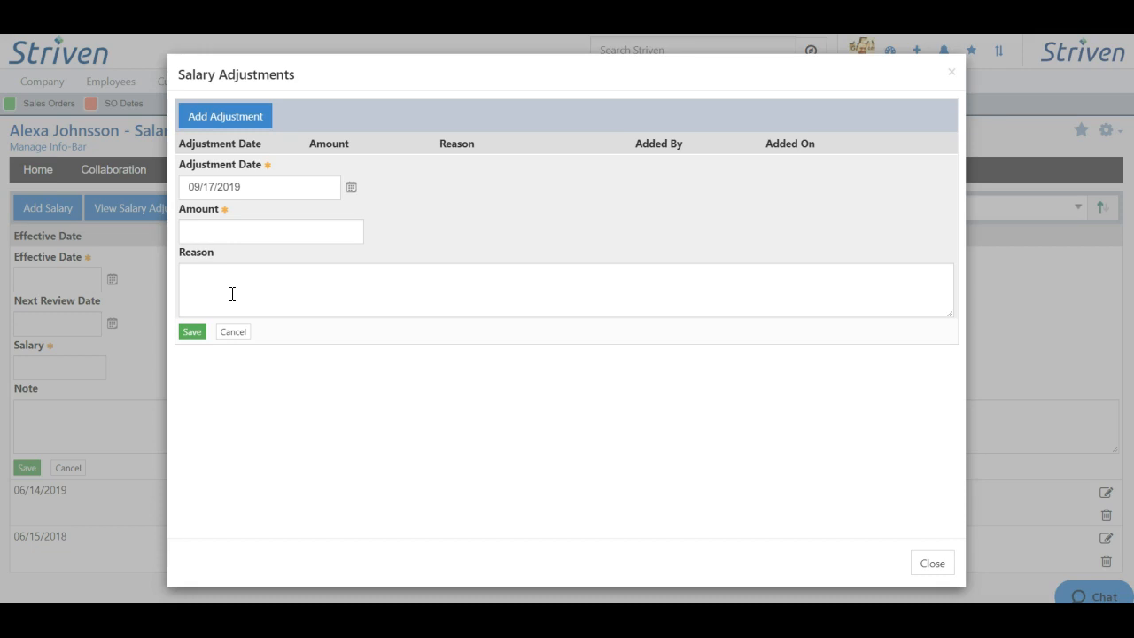
{"action": "left_click", "coordinate": [234, 334]}
{"action": "left_click", "coordinate": [953, 76]}
{"action": "left_click", "coordinate": [245, 207]}
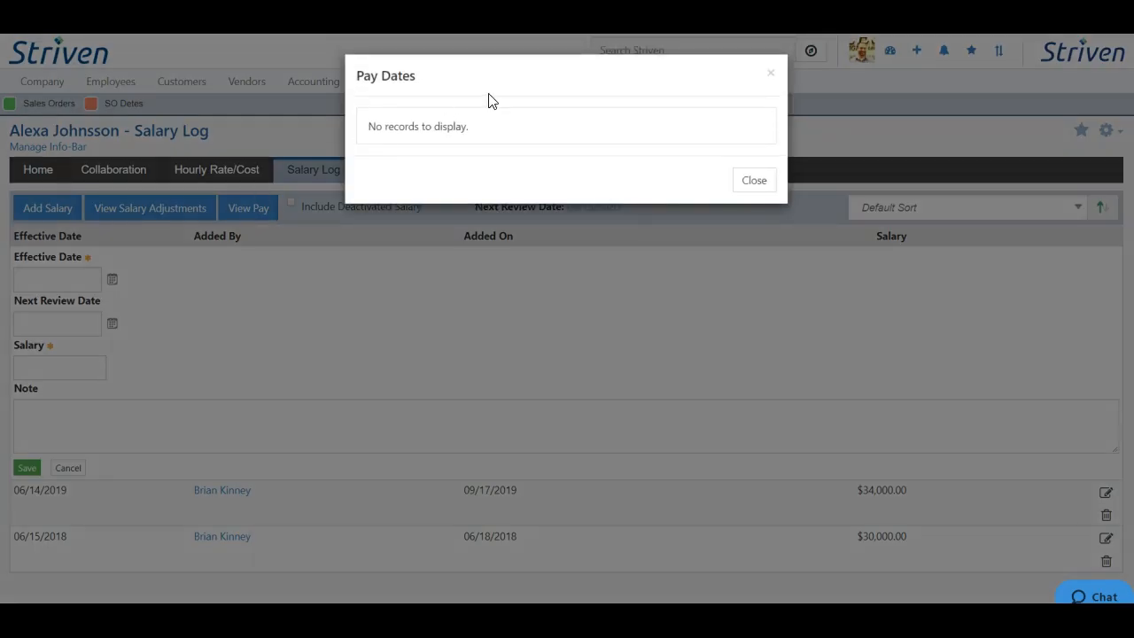
{"action": "left_click", "coordinate": [770, 78]}
{"action": "left_click", "coordinate": [69, 469]}
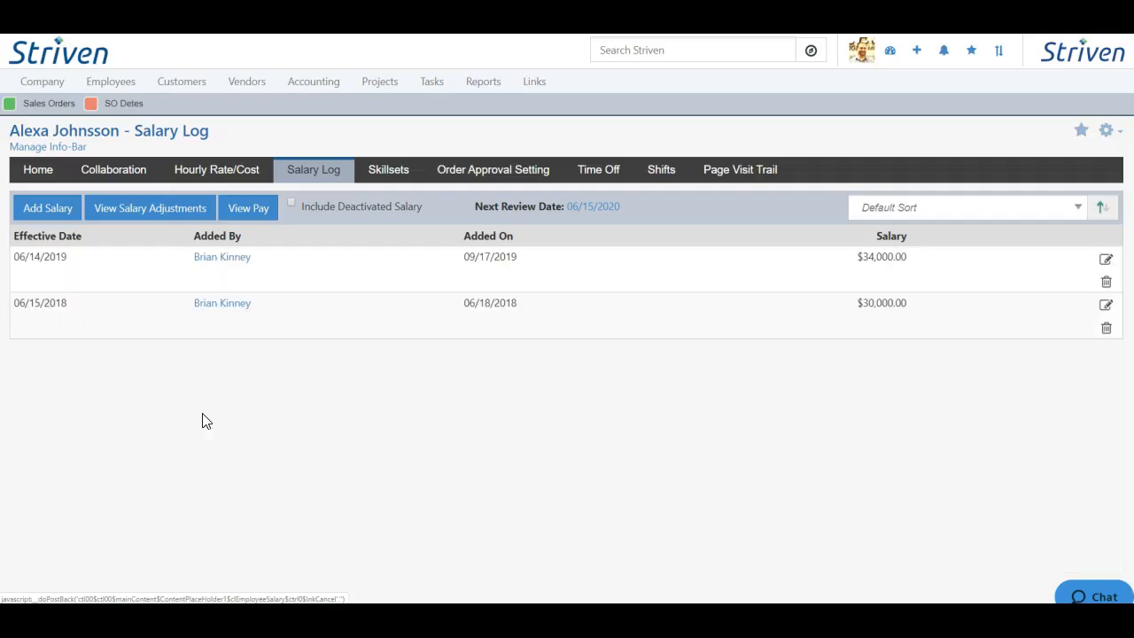
{"action": "left_click", "coordinate": [304, 213]}
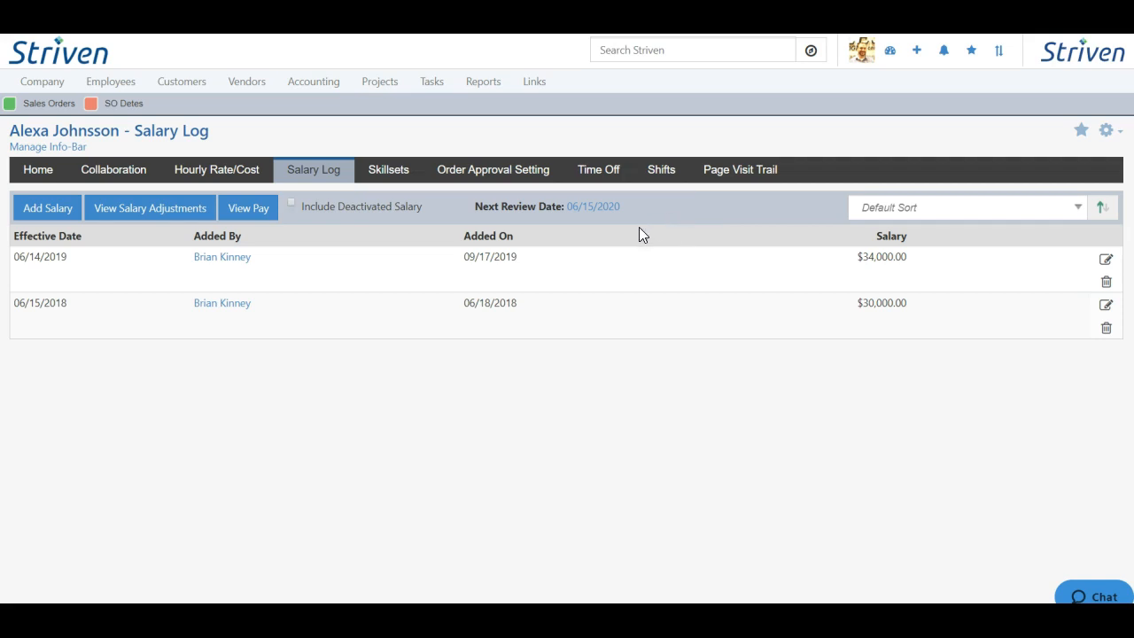
- Open the employee's skillsets and examine the Bi-Lingual (French) skill's details and the new level form, without saving
{"action": "left_click", "coordinate": [393, 174]}
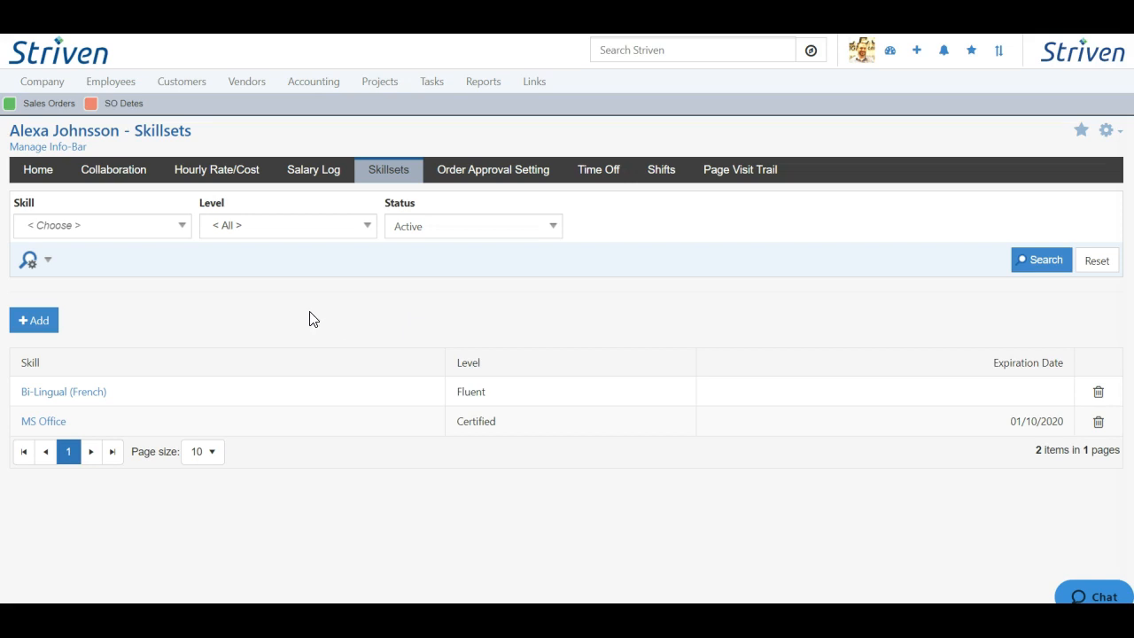
{"action": "left_click", "coordinate": [51, 398]}
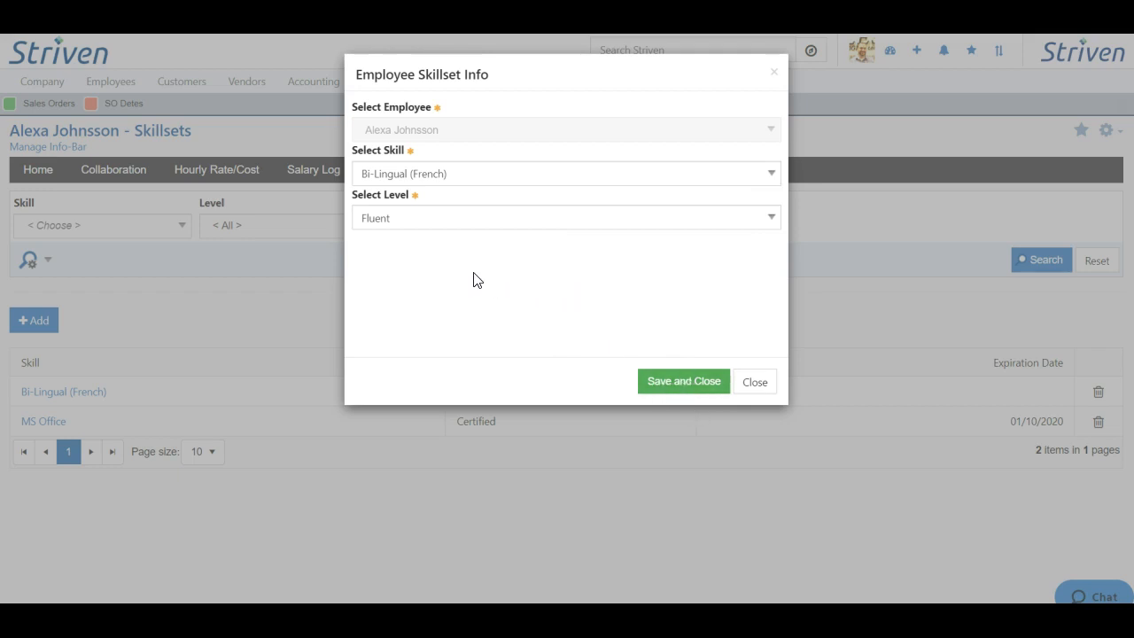
{"action": "mouse_move", "coordinate": [535, 173]}
{"action": "mouse_move", "coordinate": [547, 229]}
{"action": "left_click", "coordinate": [767, 200]}
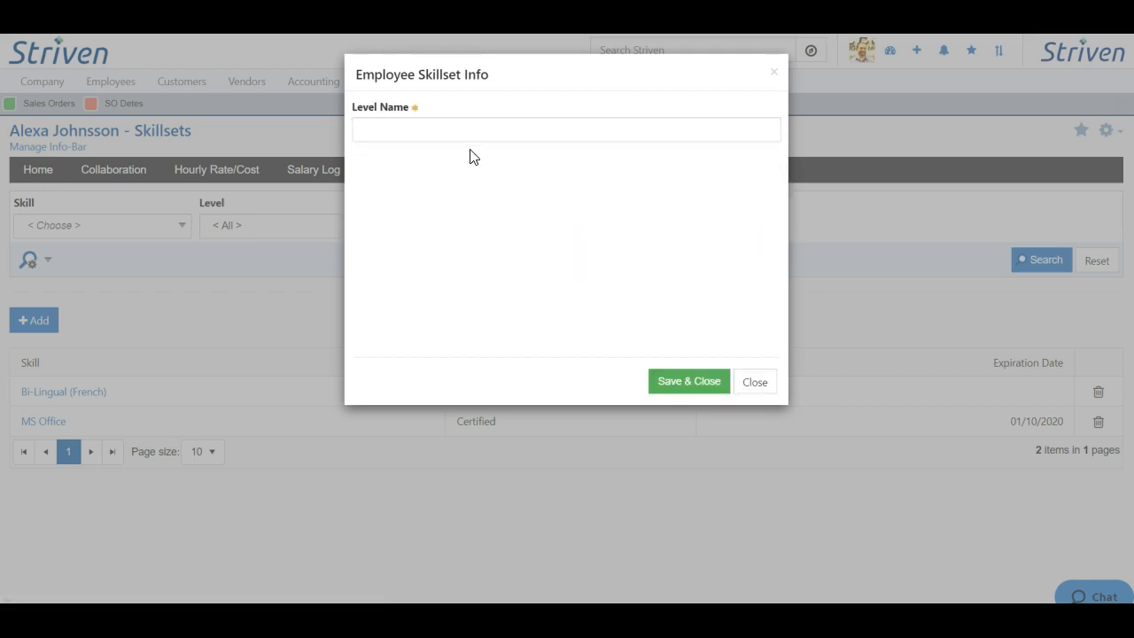
{"action": "left_click", "coordinate": [755, 391]}
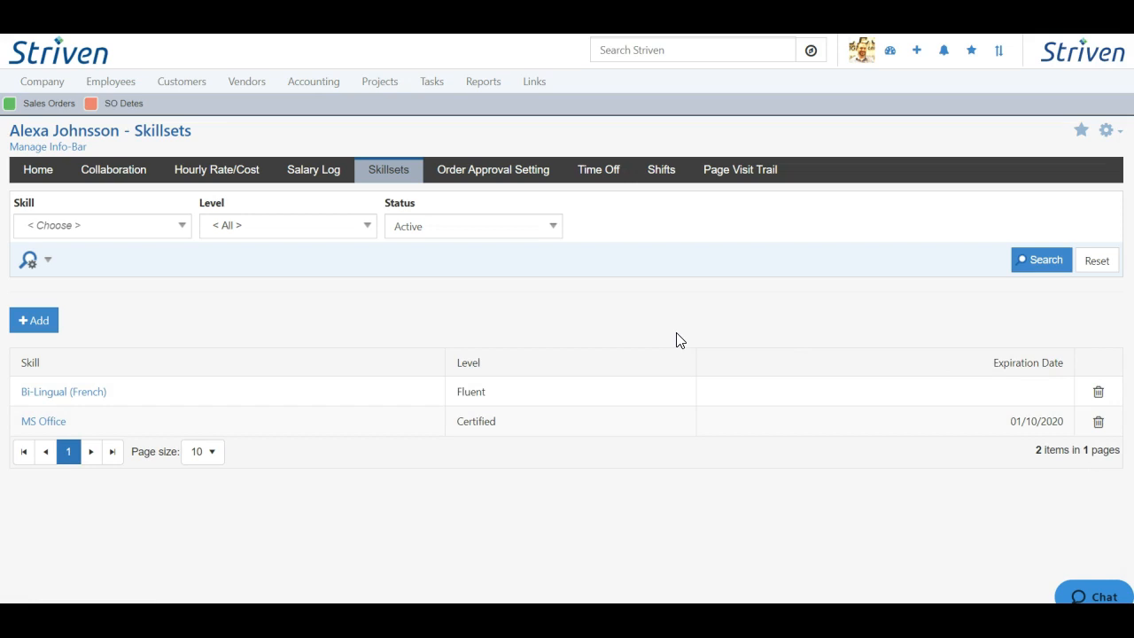
- Set the skillset filters to Inactive status and the skills Bi-Lingual (Spanish), MS Office and CPA, reviewing the level options
{"action": "left_click", "coordinate": [432, 231]}
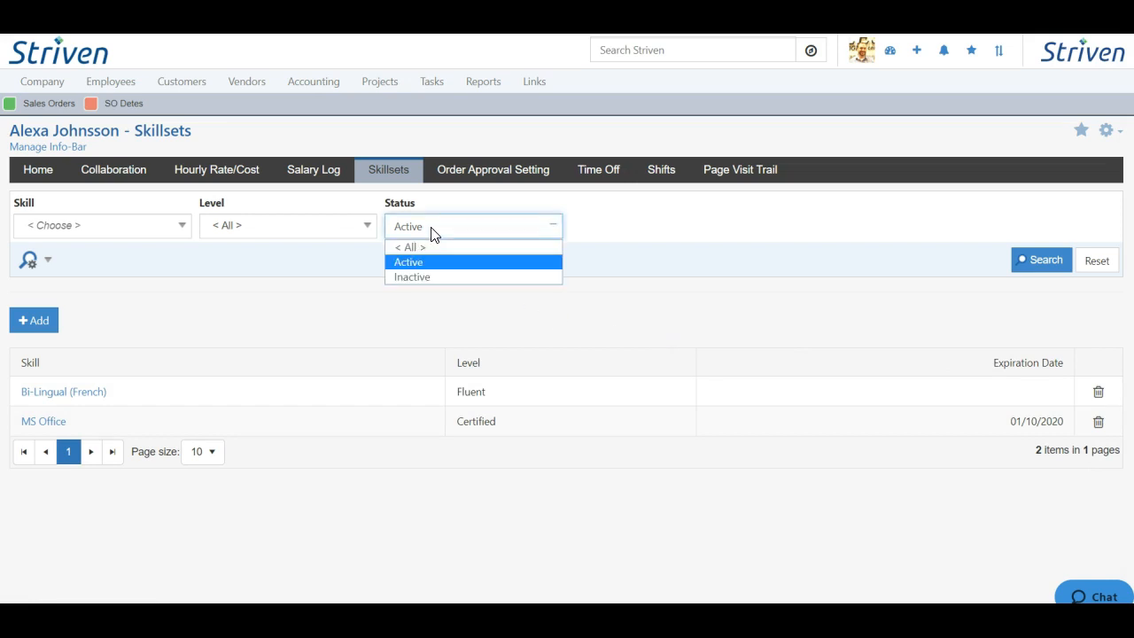
{"action": "left_click", "coordinate": [419, 278]}
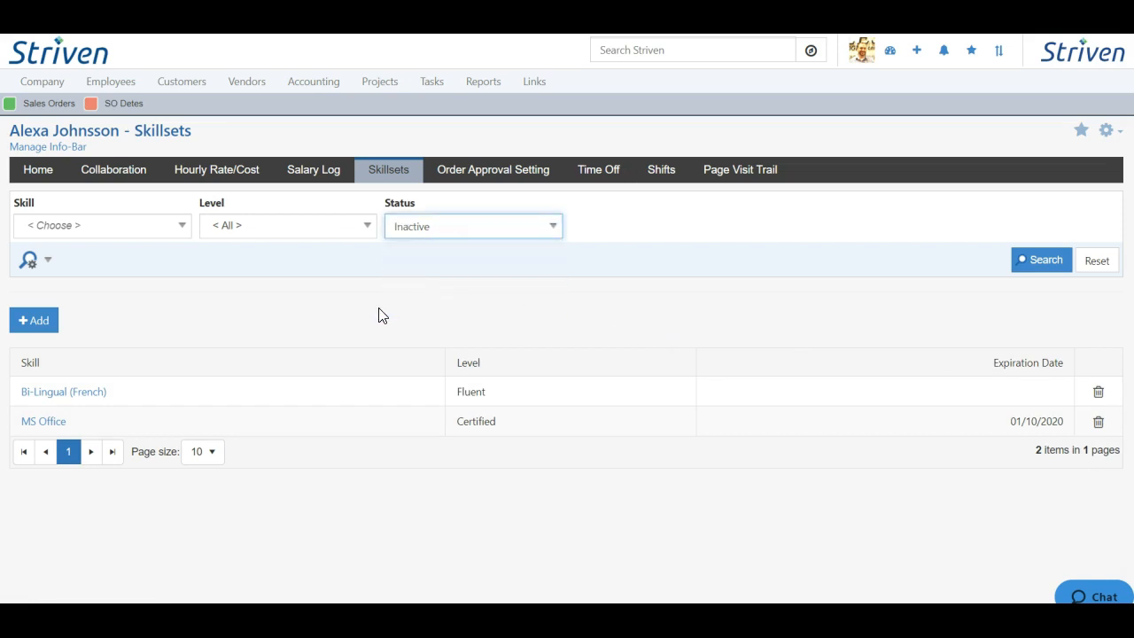
{"action": "left_click", "coordinate": [230, 279]}
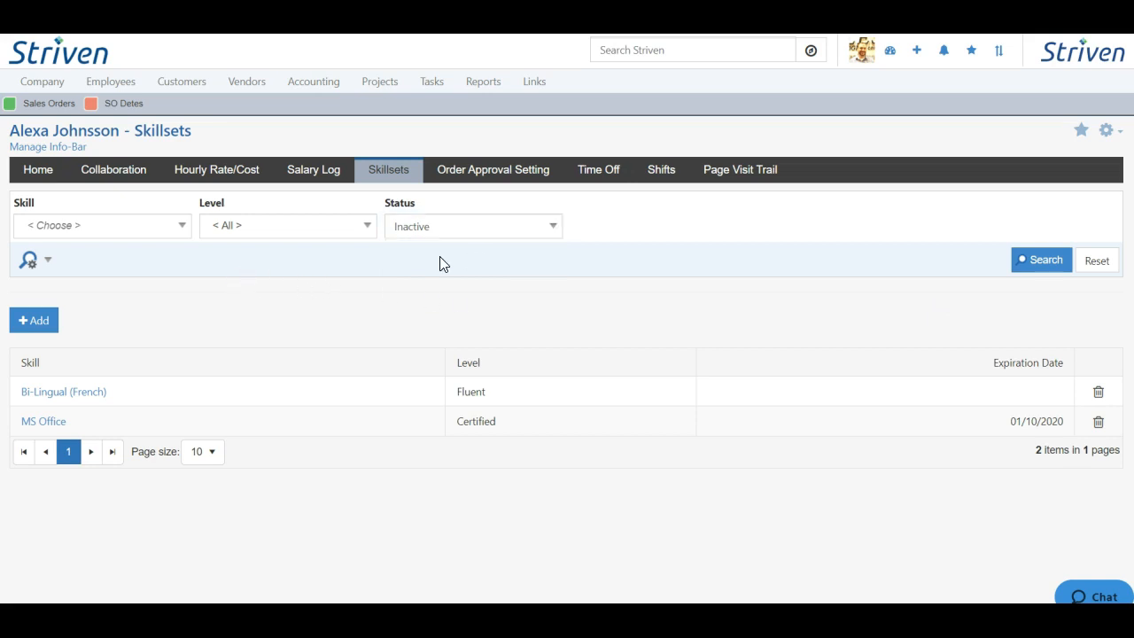
{"action": "left_click", "coordinate": [261, 234]}
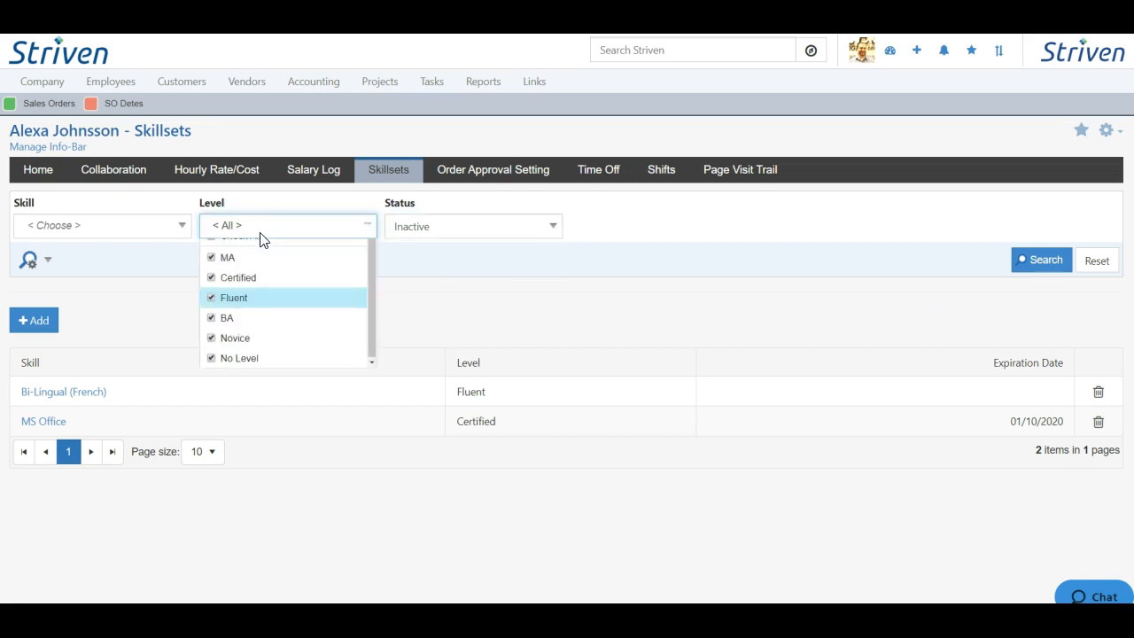
{"action": "left_click", "coordinate": [118, 232]}
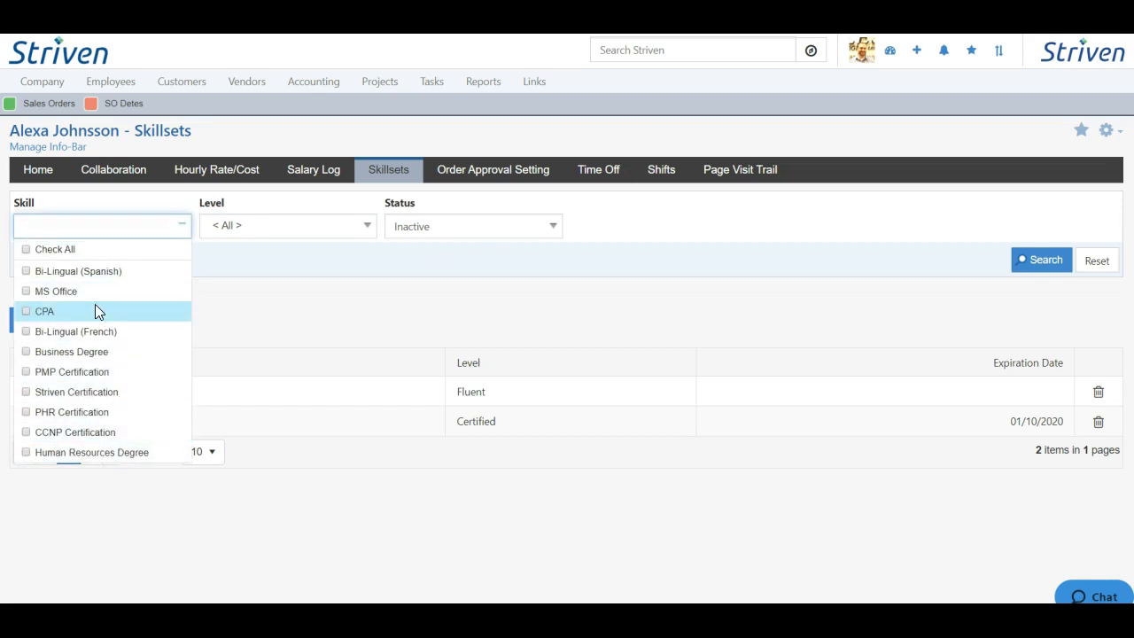
{"action": "left_click", "coordinate": [25, 271]}
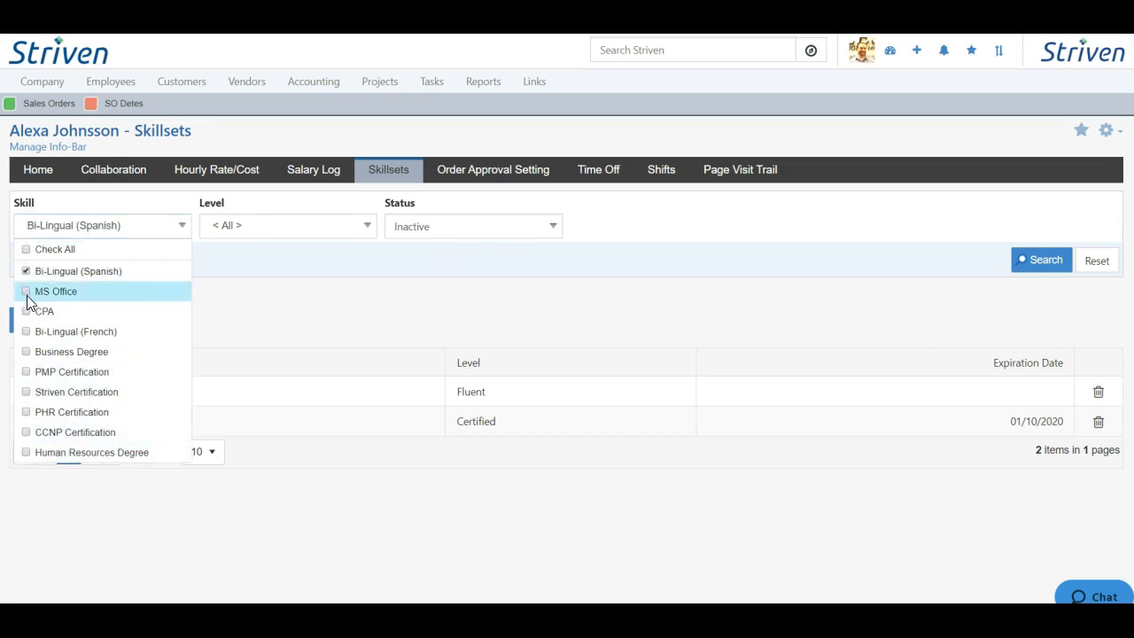
{"action": "left_click", "coordinate": [25, 291]}
{"action": "left_click", "coordinate": [26, 312]}
{"action": "left_click", "coordinate": [280, 284]}
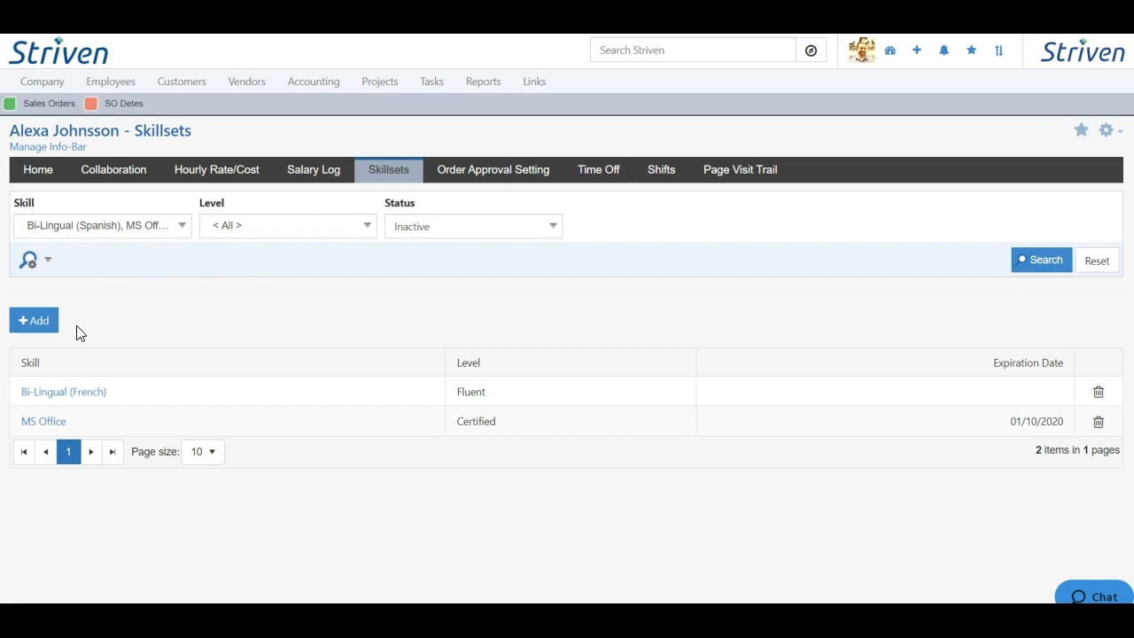
- Add the Striven Certification skill to the employee's skillsets and save it
{"action": "left_click", "coordinate": [34, 321]}
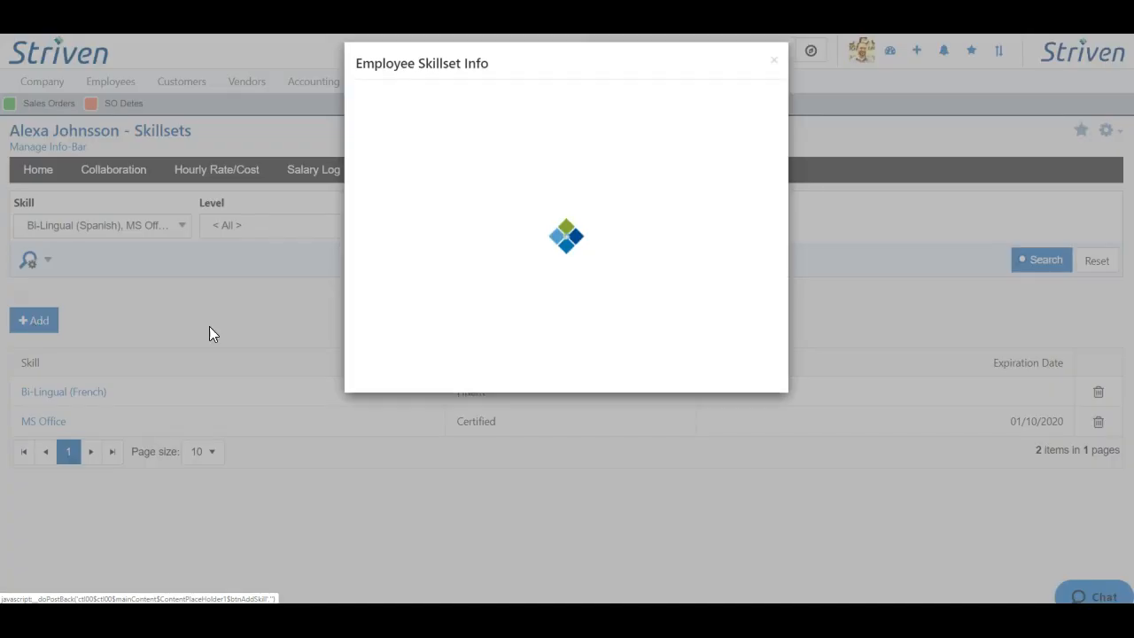
{"action": "left_click", "coordinate": [458, 176]}
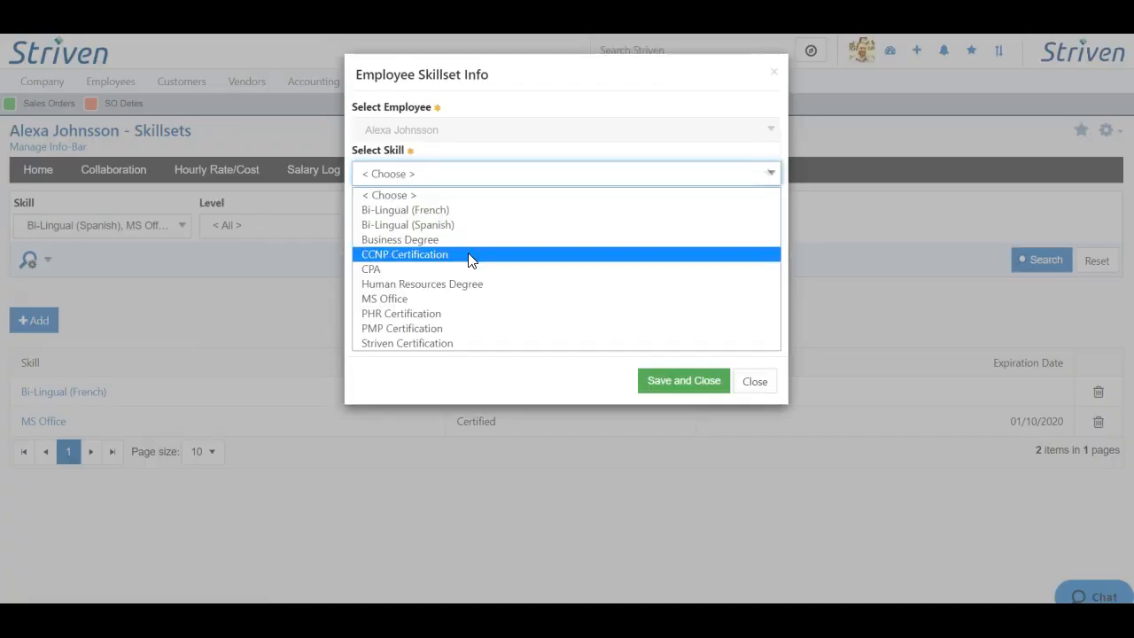
{"action": "left_click", "coordinate": [529, 343]}
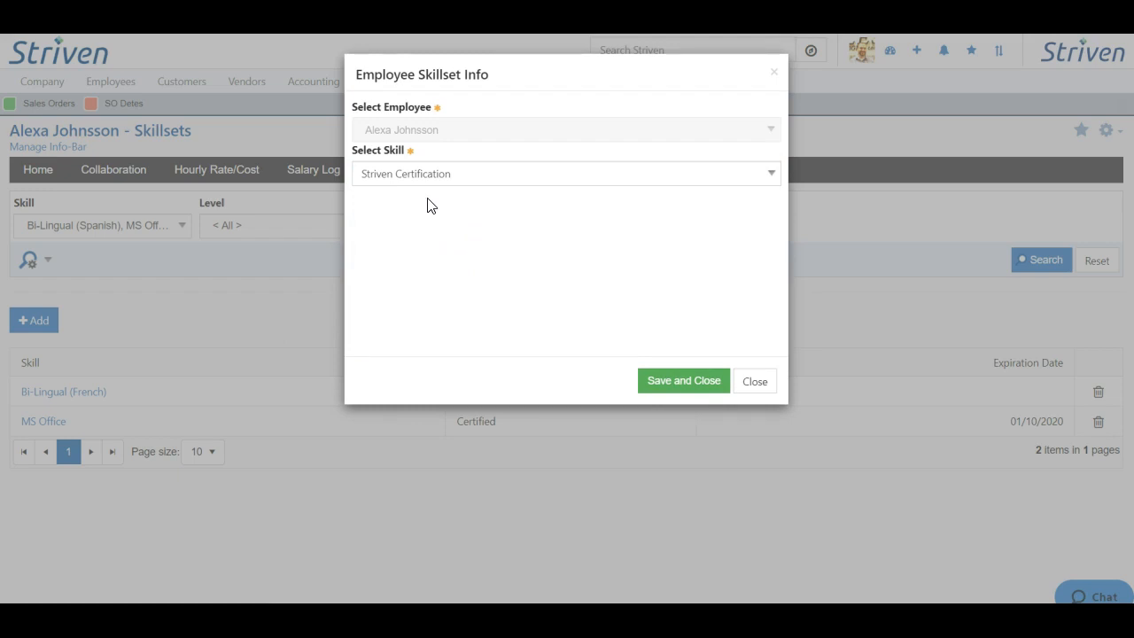
{"action": "left_click", "coordinate": [683, 382]}
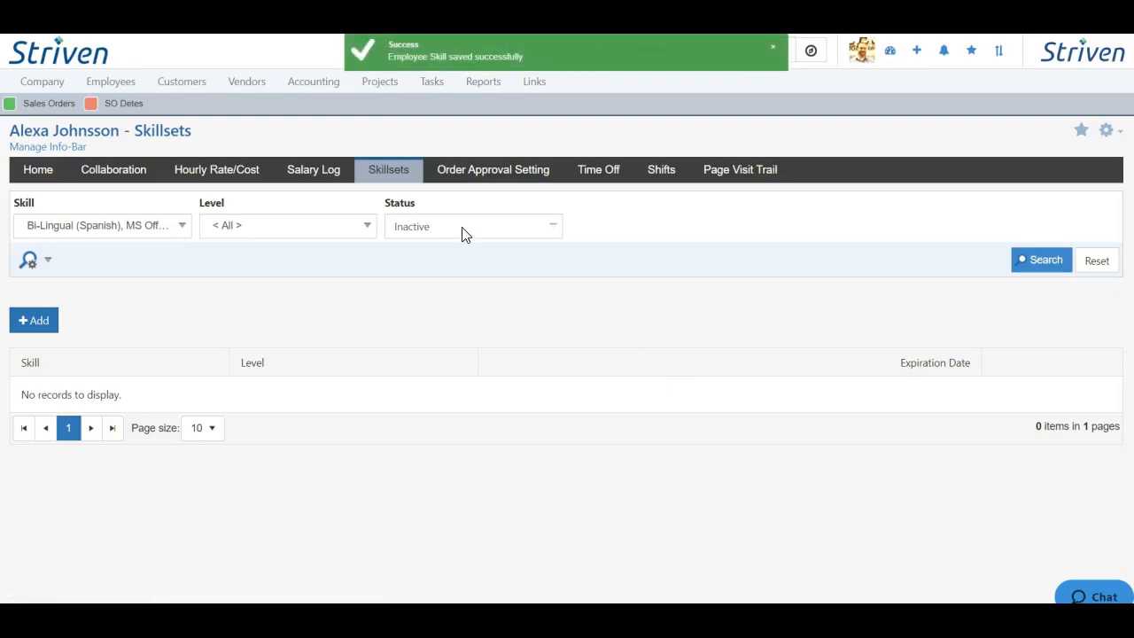
- Clear the skill filter and reset the skillset search to active skills
{"action": "left_click", "coordinate": [139, 232]}
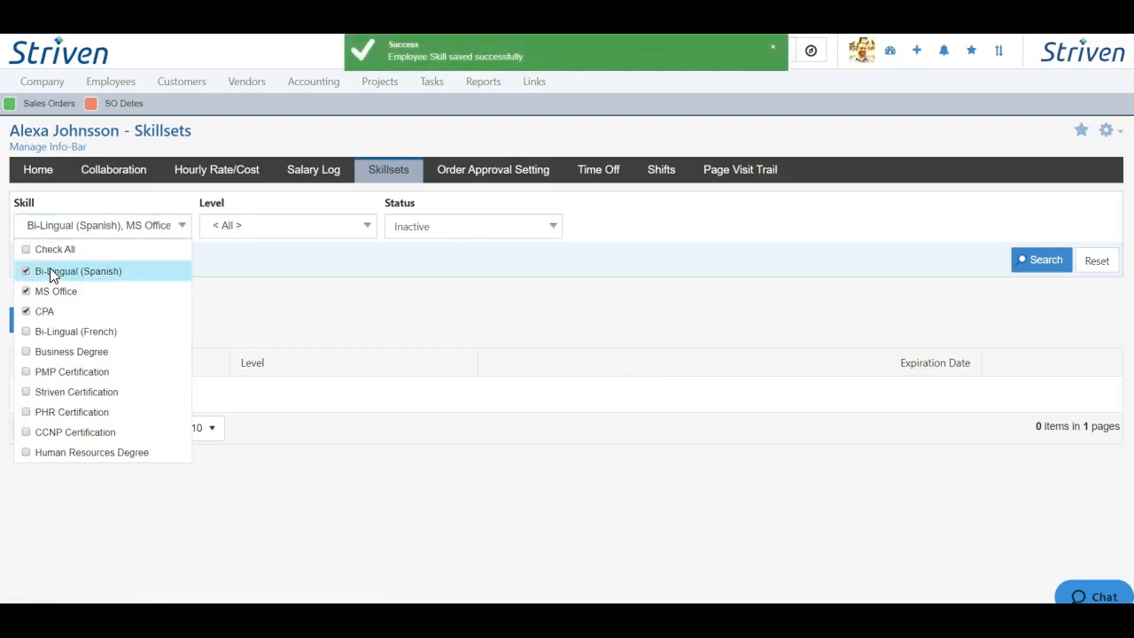
{"action": "left_click", "coordinate": [29, 251]}
{"action": "left_click", "coordinate": [29, 252]}
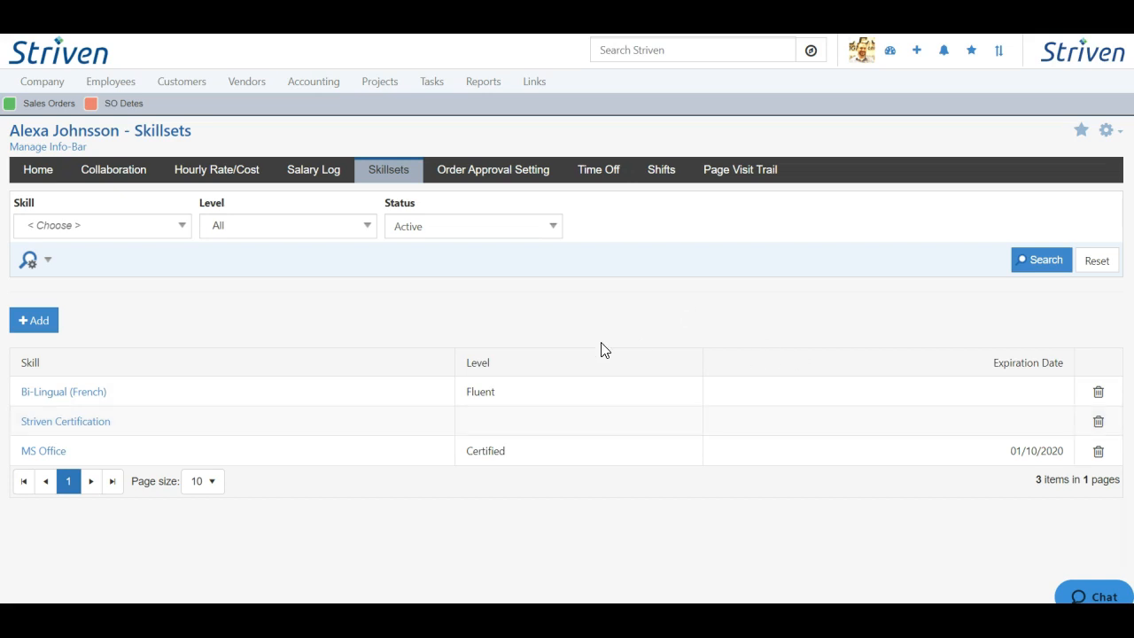
- In the employee's order approval settings, limit quote approval to $500.00, disabling no limit and approval for negative/0 line items
{"action": "left_click", "coordinate": [492, 180]}
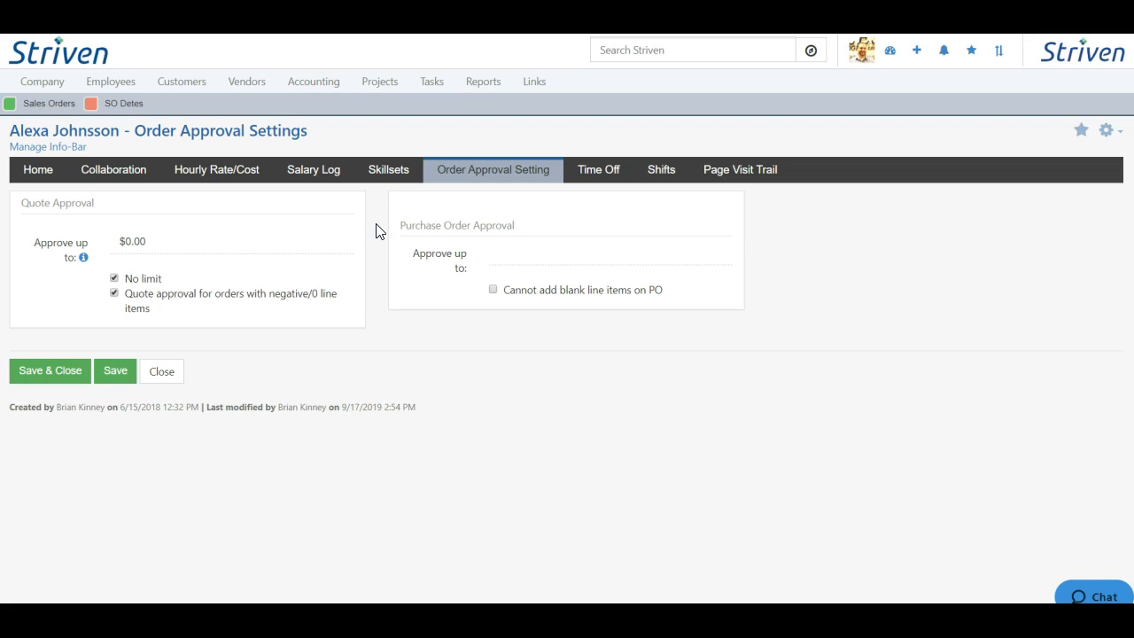
{"action": "left_click", "coordinate": [176, 236]}
{"action": "left_click", "coordinate": [159, 242]}
{"action": "type", "text": "500"}
{"action": "left_click", "coordinate": [373, 224]}
{"action": "left_click", "coordinate": [113, 278]}
{"action": "left_click", "coordinate": [113, 293]}
- Set the purchase order approval limit to $500.00, leave blank PO line items allowed, and save the order approval settings
{"action": "left_click", "coordinate": [612, 248]}
{"action": "type", "text": "50"}
{"action": "left_click", "coordinate": [884, 236]}
{"action": "left_click", "coordinate": [493, 290]}
{"action": "left_click", "coordinate": [494, 290]}
{"action": "left_click", "coordinate": [116, 372]}
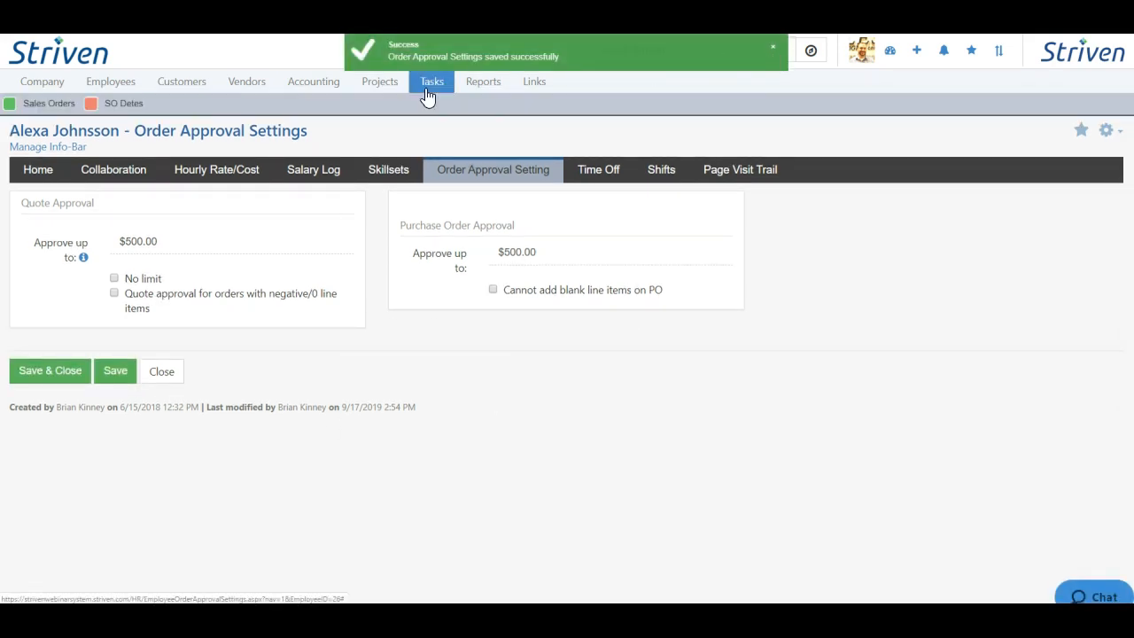
{"action": "left_click", "coordinate": [774, 55]}
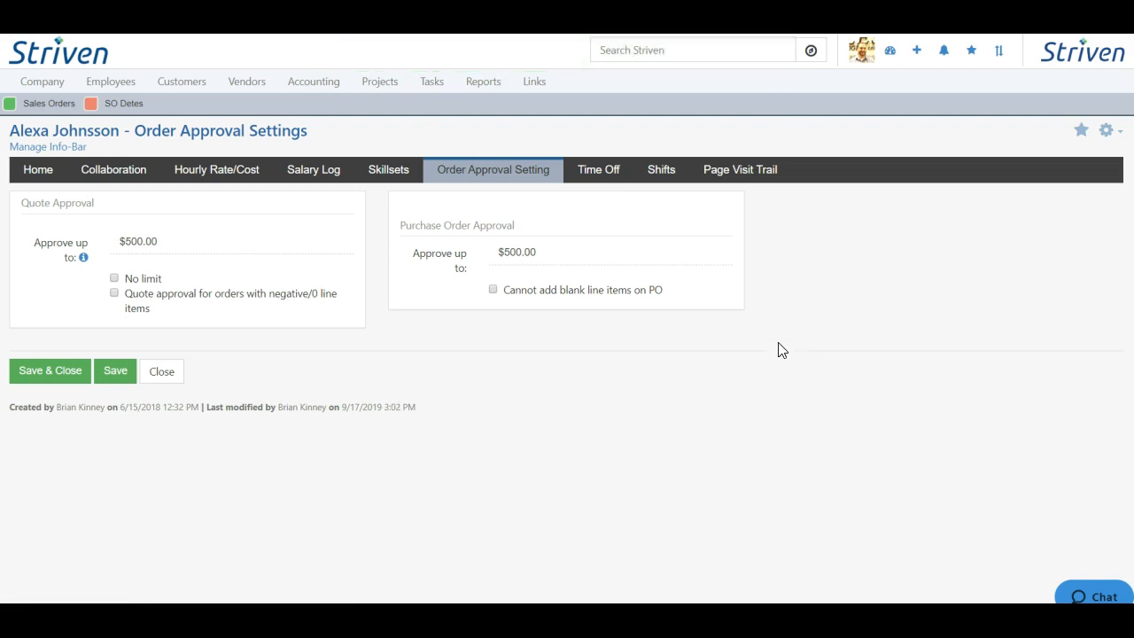
- Open the employee's time off and examine a new request's category options and its start and end date calendars
{"action": "left_click", "coordinate": [594, 177]}
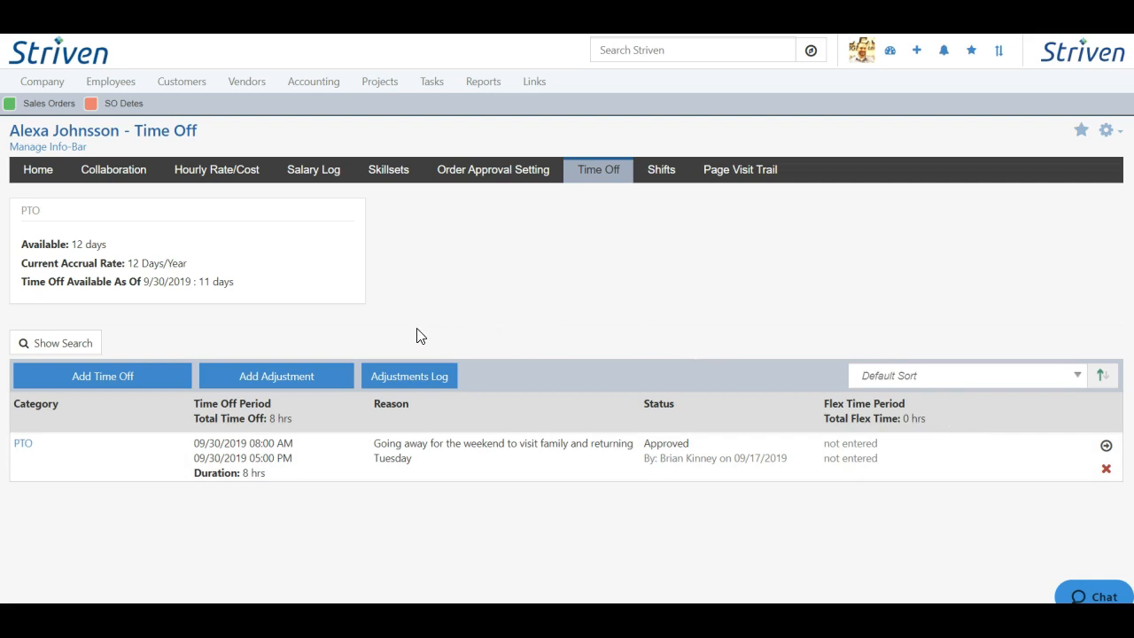
{"action": "left_click", "coordinate": [104, 379]}
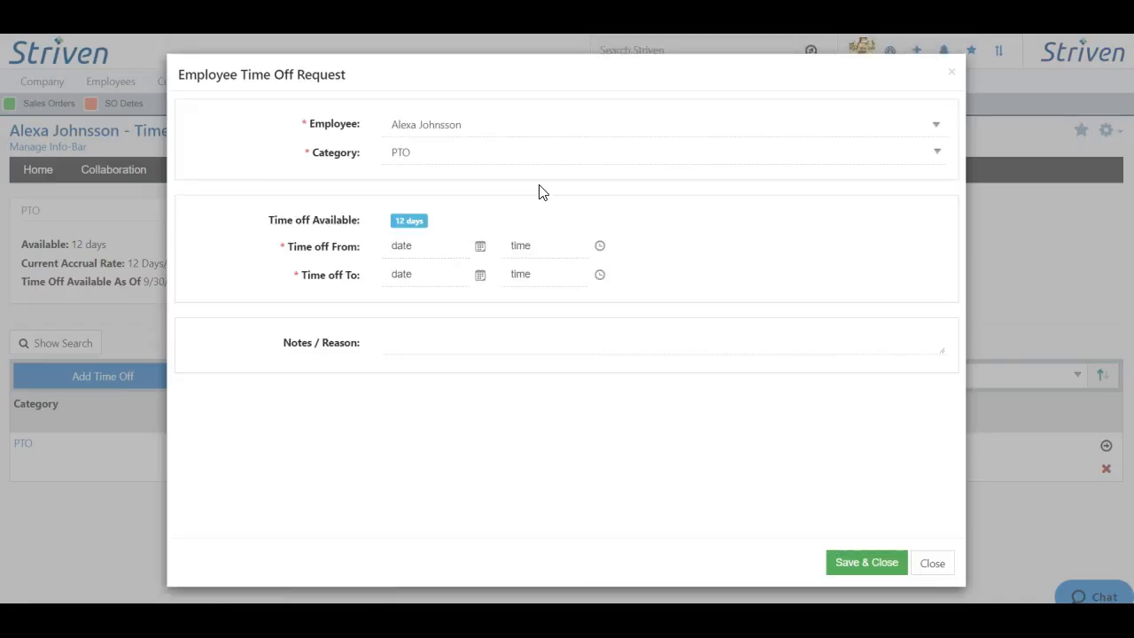
{"action": "left_click", "coordinate": [422, 161]}
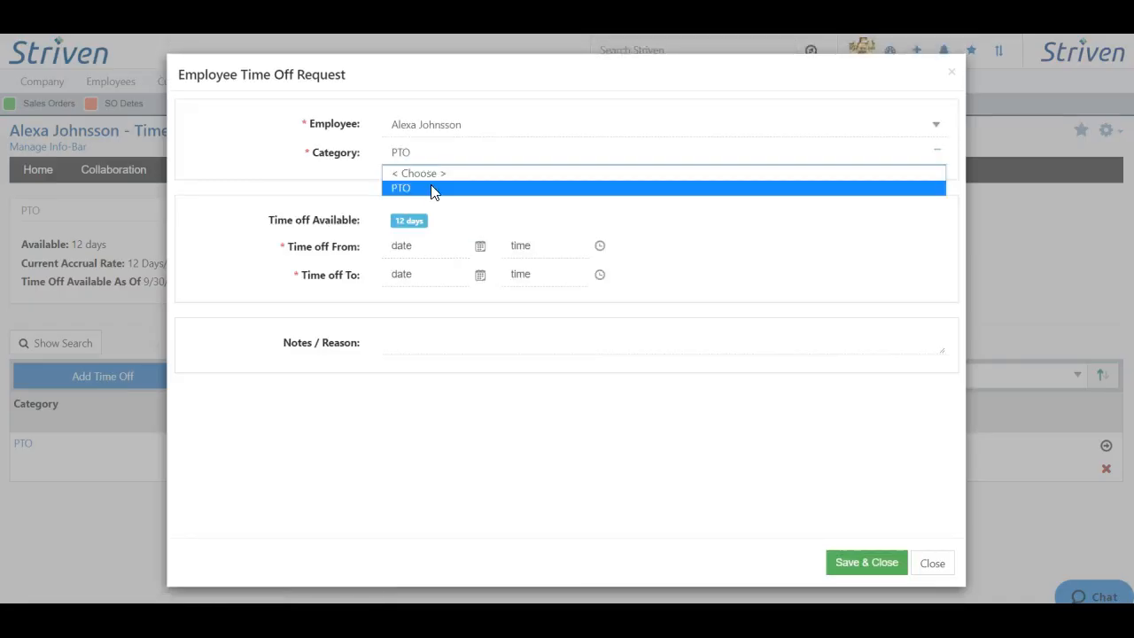
{"action": "left_click", "coordinate": [325, 189]}
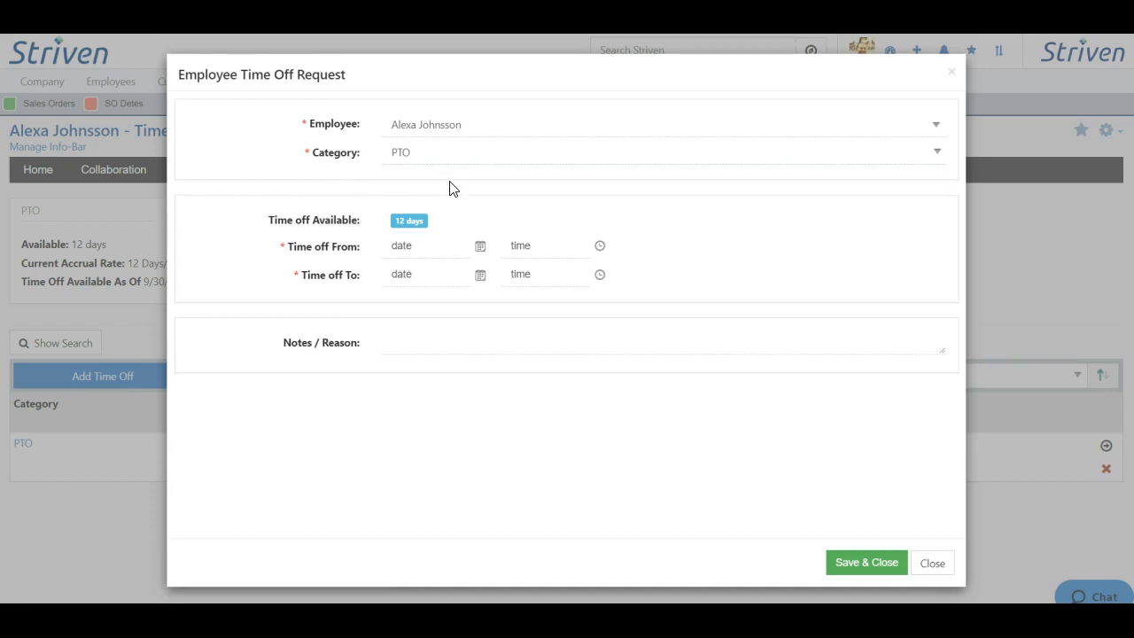
{"action": "left_click", "coordinate": [481, 247]}
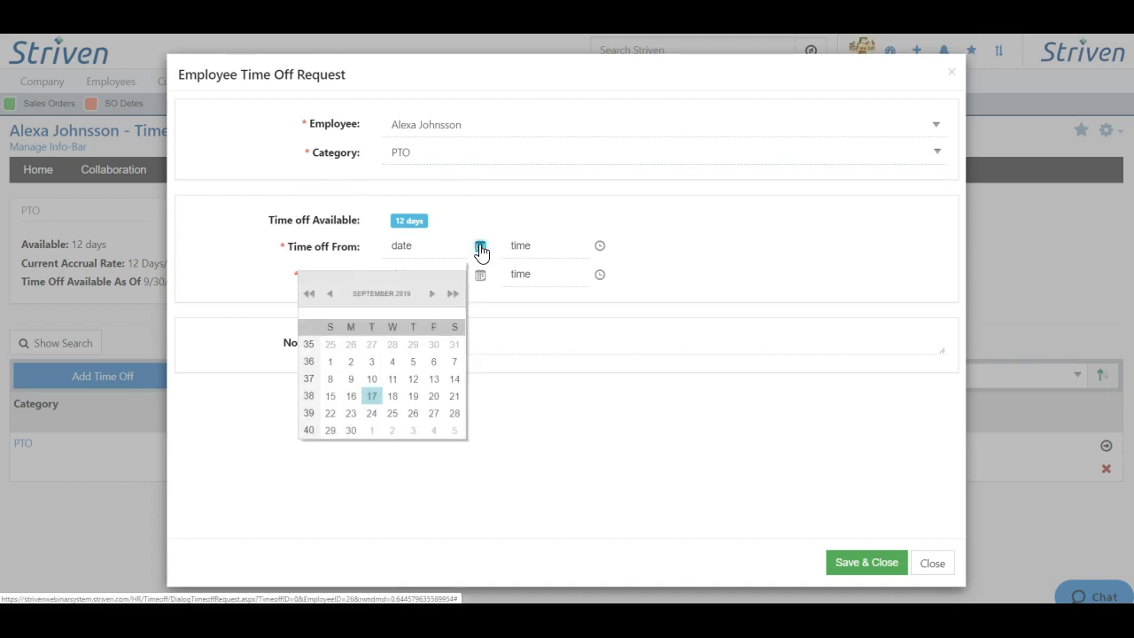
{"action": "left_click", "coordinate": [501, 303]}
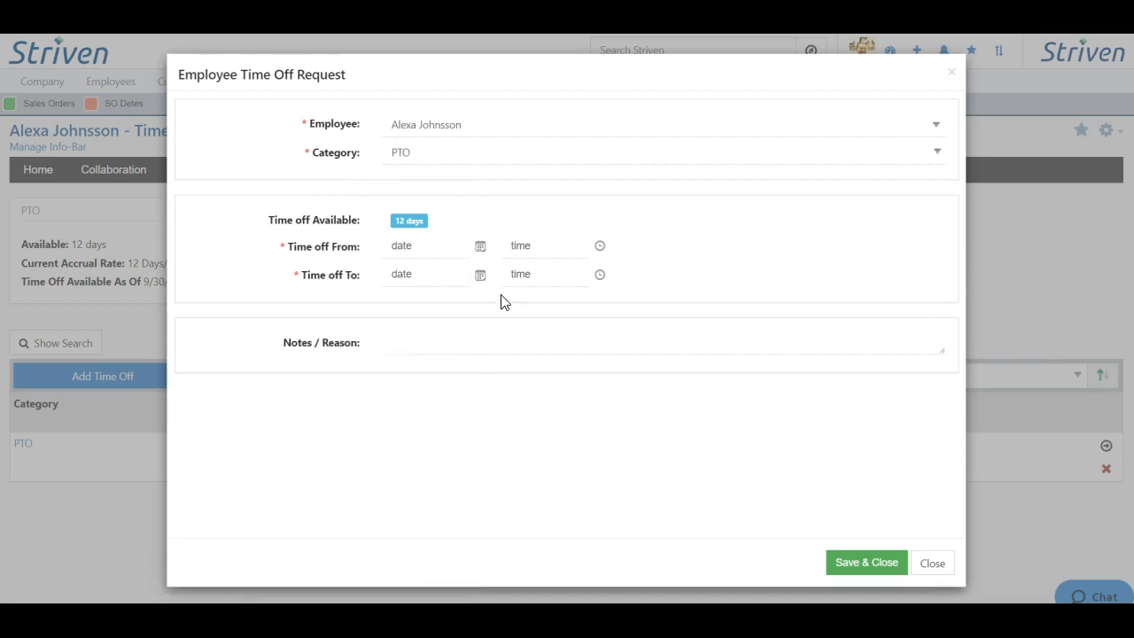
{"action": "left_click", "coordinate": [480, 274]}
{"action": "left_click", "coordinate": [522, 302]}
- Fill in the PTO request from 09/19/2019 to 09/27/2019 and close it without saving
{"action": "left_click", "coordinate": [480, 247]}
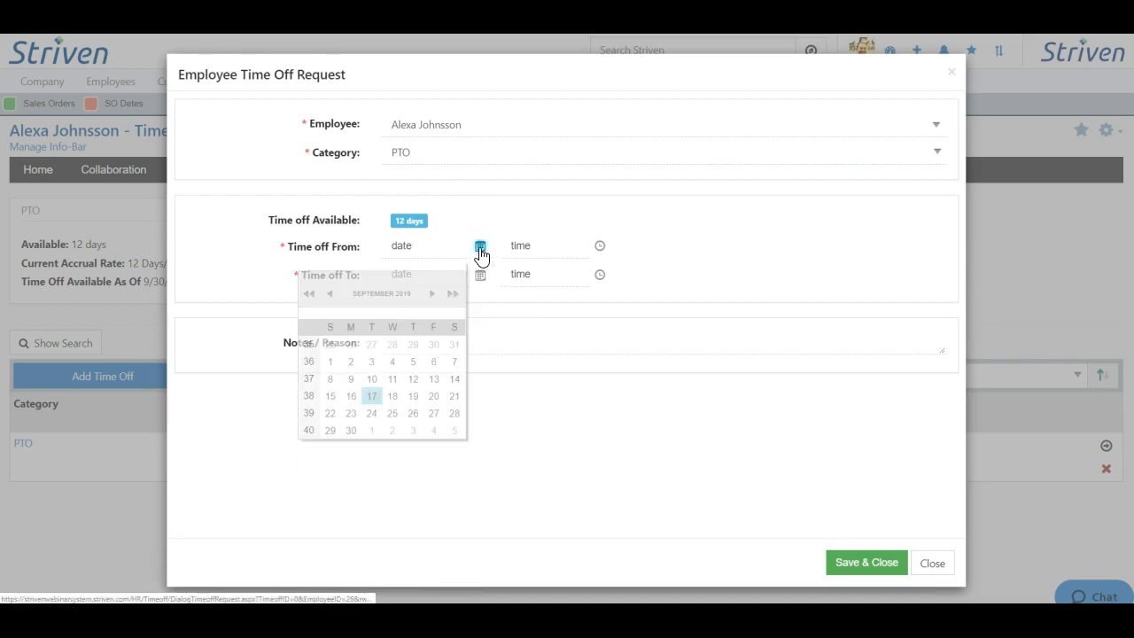
{"action": "left_click", "coordinate": [412, 396]}
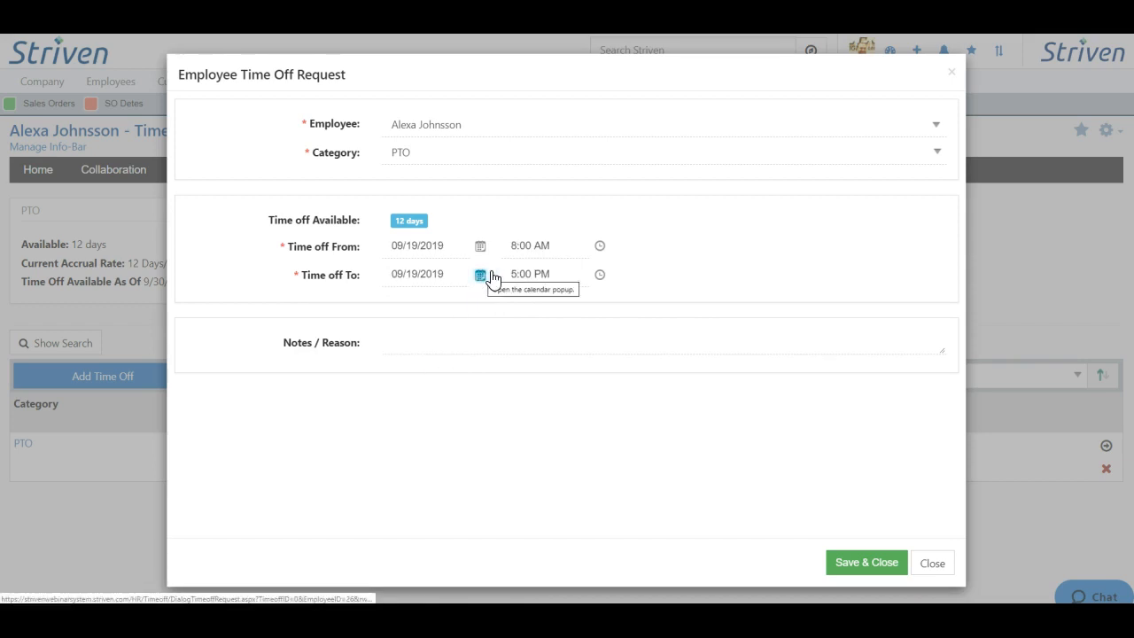
{"action": "left_click", "coordinate": [420, 246]}
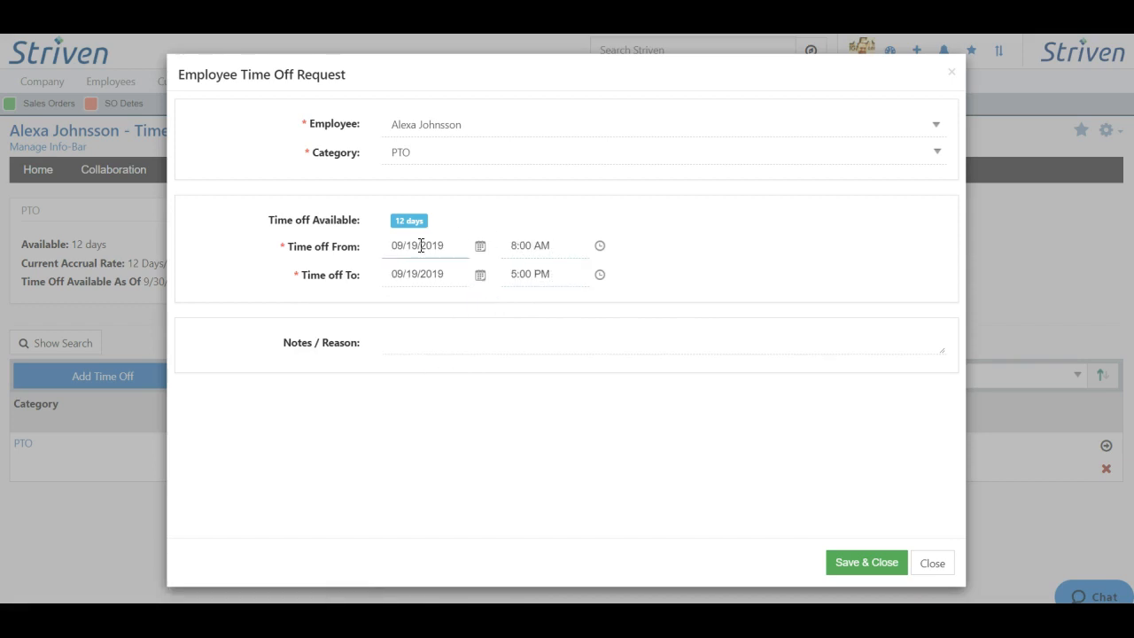
{"action": "left_click", "coordinate": [478, 276]}
{"action": "left_click", "coordinate": [435, 448]}
{"action": "left_click", "coordinate": [448, 343]}
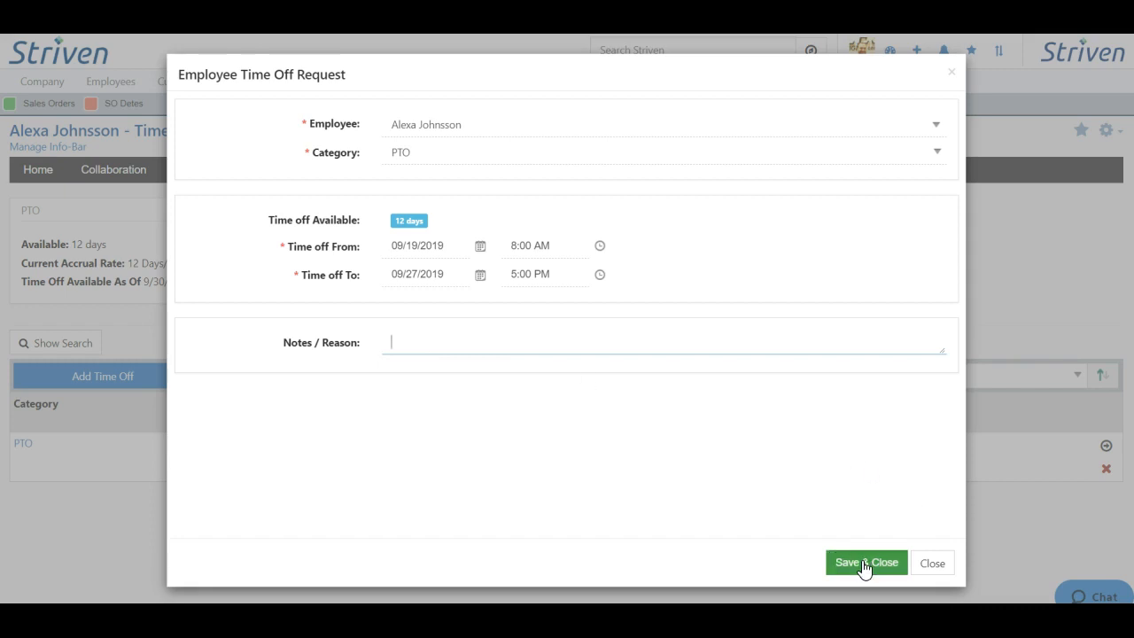
{"action": "left_click", "coordinate": [942, 570]}
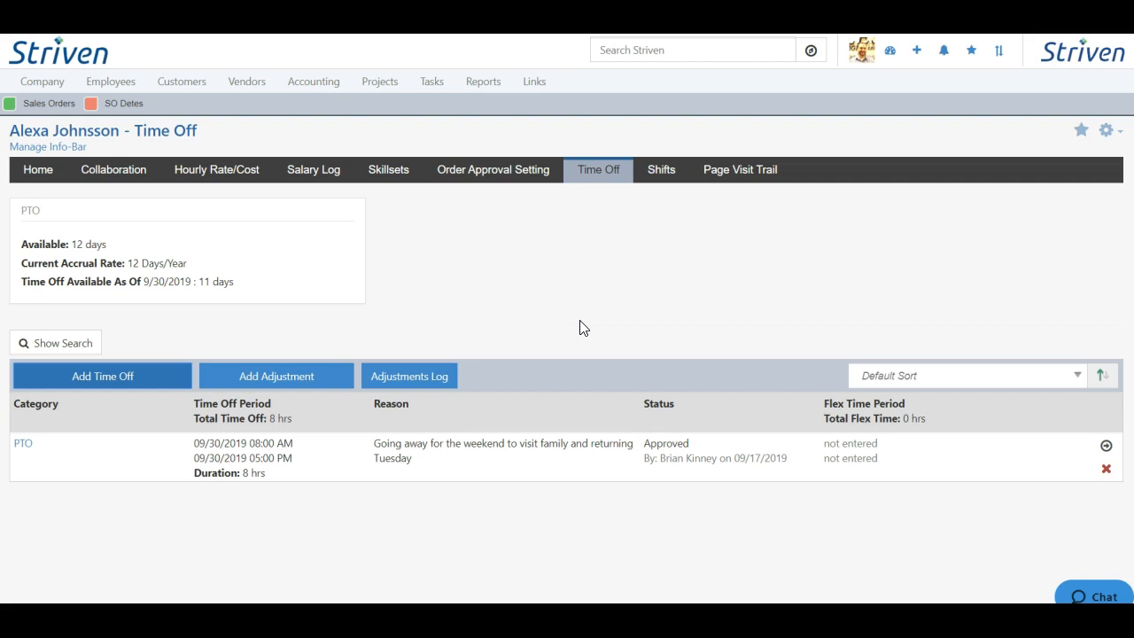
- Open the employee's shifts and examine the selectable shifts for each weekday in a new shift assignment
{"action": "left_click", "coordinate": [663, 174]}
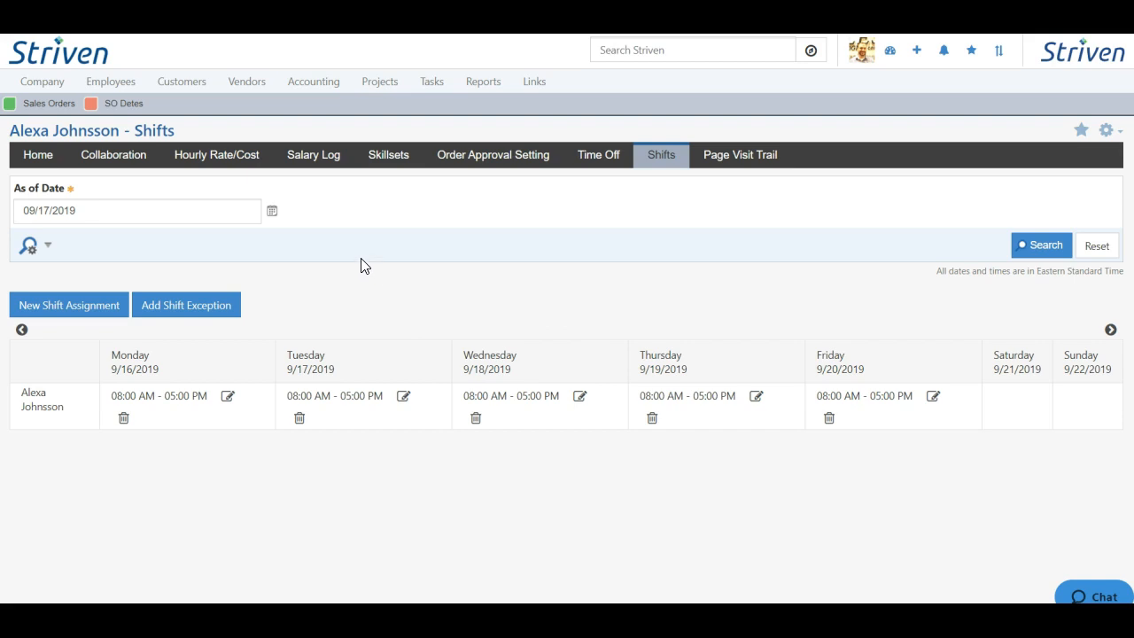
{"action": "left_click", "coordinate": [75, 311]}
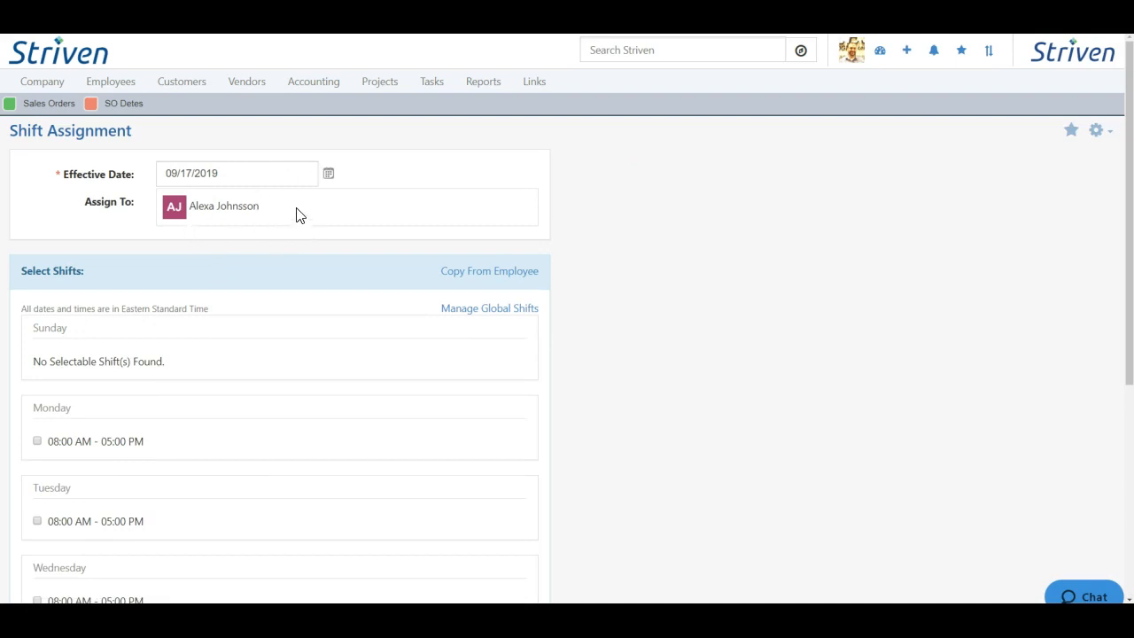
{"action": "scroll", "coordinate": [320, 267], "scroll_direction": "down", "scroll_amount": 2}
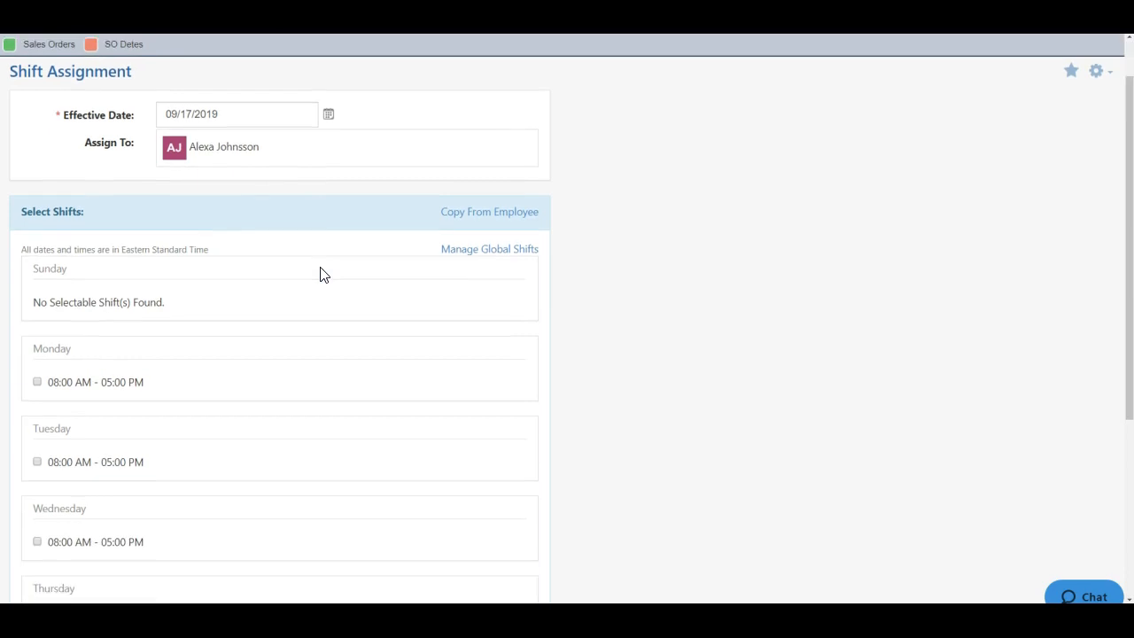
{"action": "scroll", "coordinate": [245, 293], "scroll_direction": "down", "scroll_amount": 2}
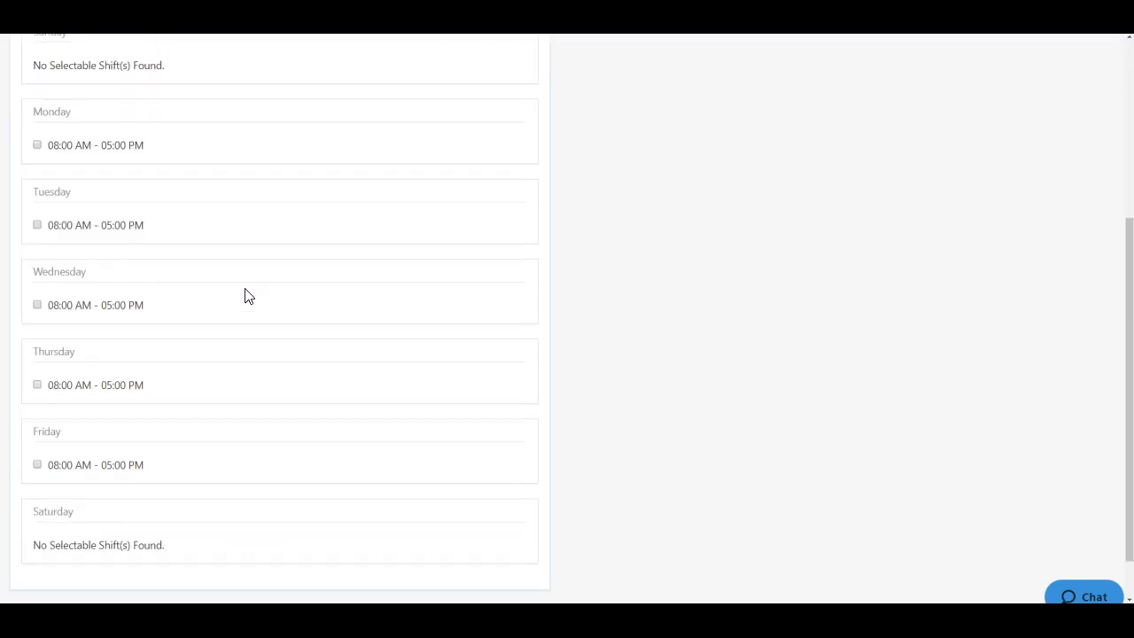
{"action": "scroll", "coordinate": [252, 361], "scroll_direction": "down", "scroll_amount": 1}
{"action": "scroll", "coordinate": [251, 360], "scroll_direction": "up", "scroll_amount": 2}
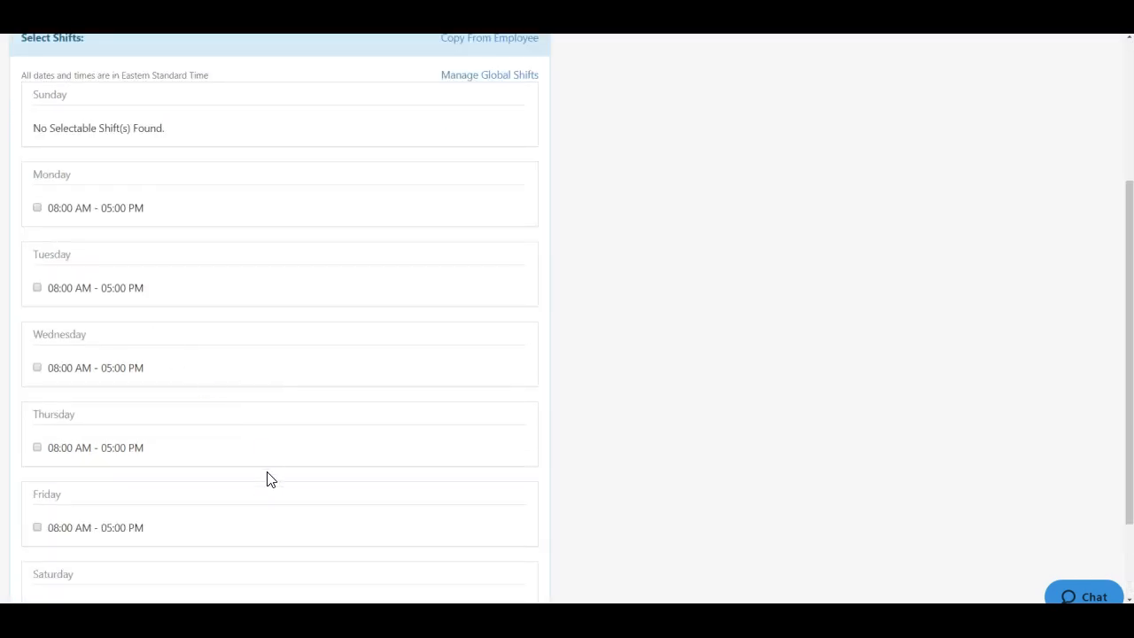
{"action": "scroll", "coordinate": [275, 455], "scroll_direction": "down", "scroll_amount": 2}
{"action": "scroll", "coordinate": [258, 496], "scroll_direction": "up", "scroll_amount": 6}
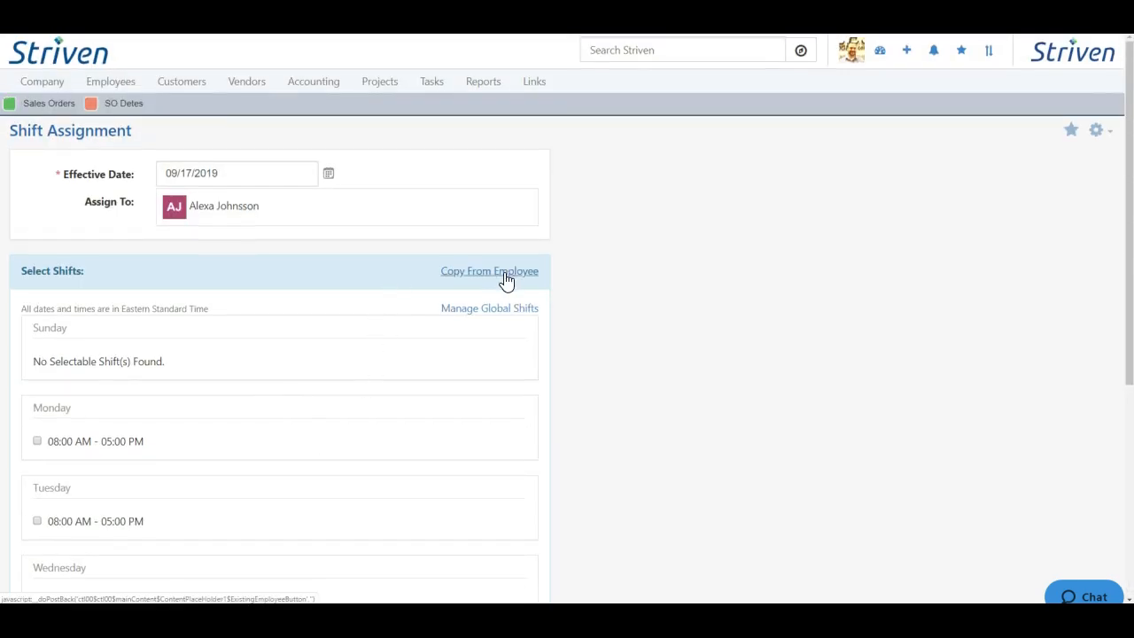
- Switch the shift assignment to copying from another employee and view the selectable employees without choosing one
{"action": "left_click", "coordinate": [505, 280]}
{"action": "left_click", "coordinate": [120, 314]}
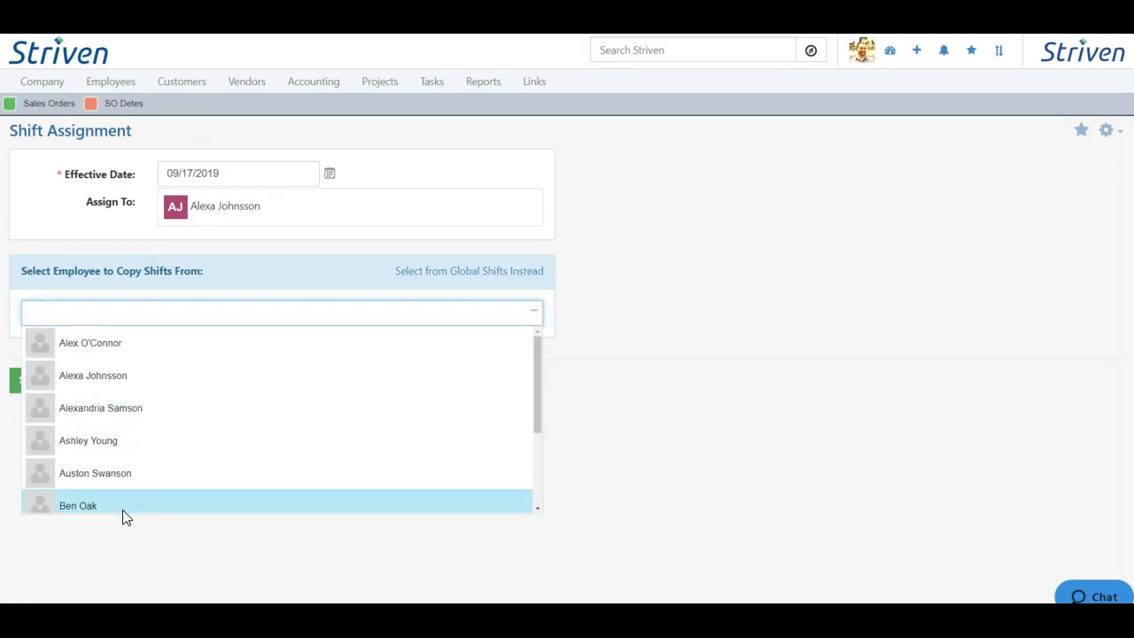
{"action": "left_click", "coordinate": [763, 349]}
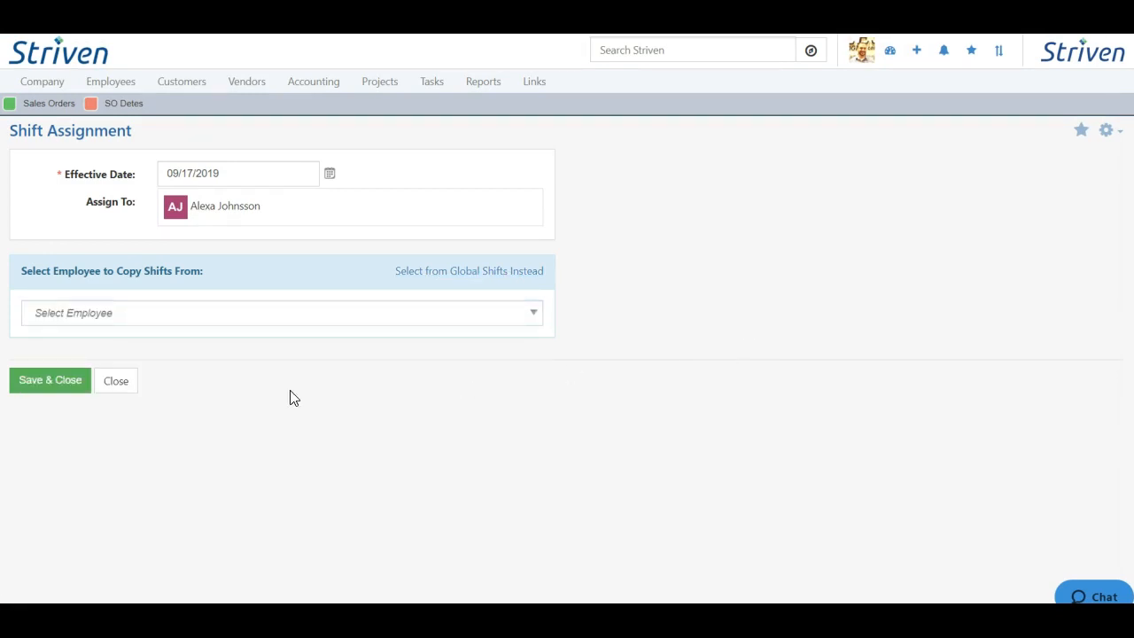
- Close the shift assignment without saving and set the as-of date of the employee's shifts to 05/16/2019
{"action": "left_click", "coordinate": [120, 384]}
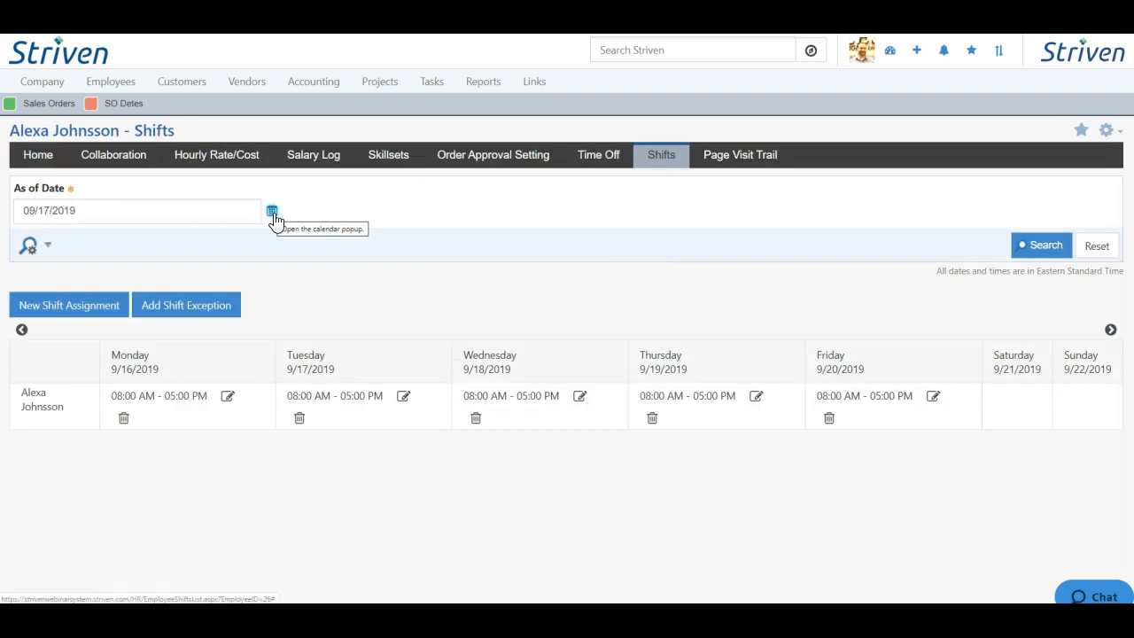
{"action": "left_click", "coordinate": [272, 214]}
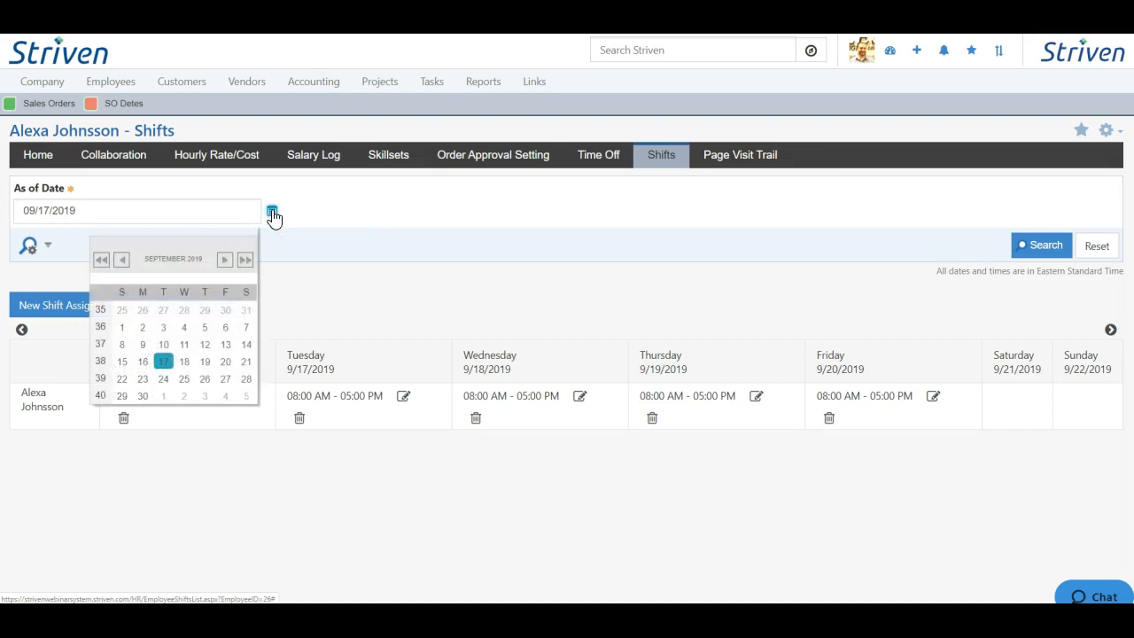
{"action": "left_click", "coordinate": [121, 258]}
{"action": "left_click", "coordinate": [121, 258]}
{"action": "left_click", "coordinate": [121, 259]}
{"action": "left_click", "coordinate": [121, 259]}
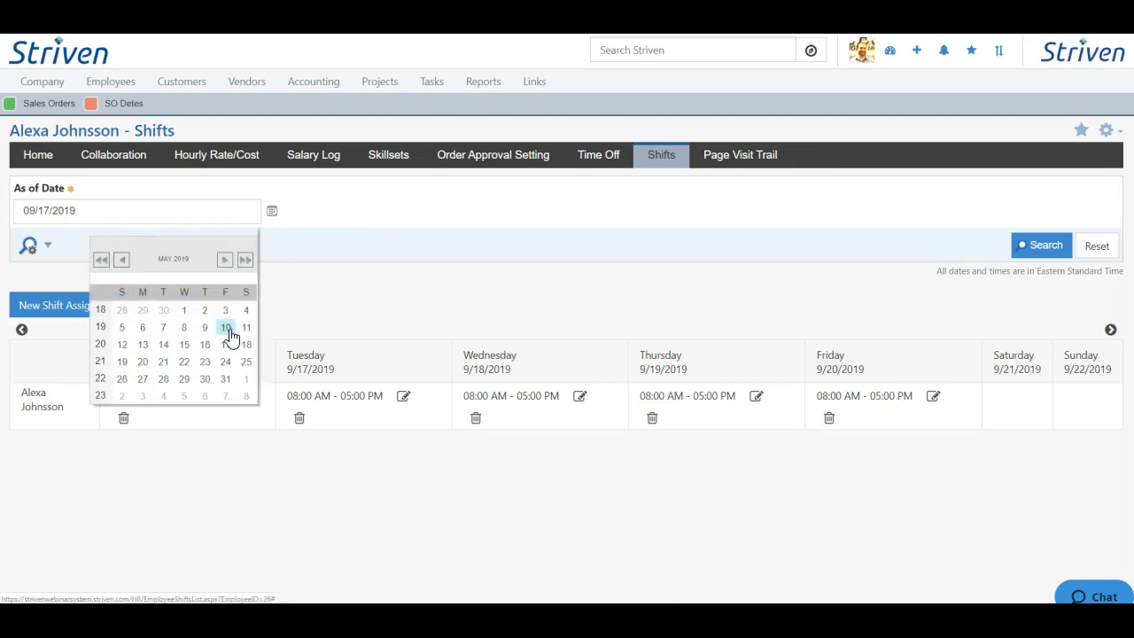
{"action": "left_click", "coordinate": [205, 345]}
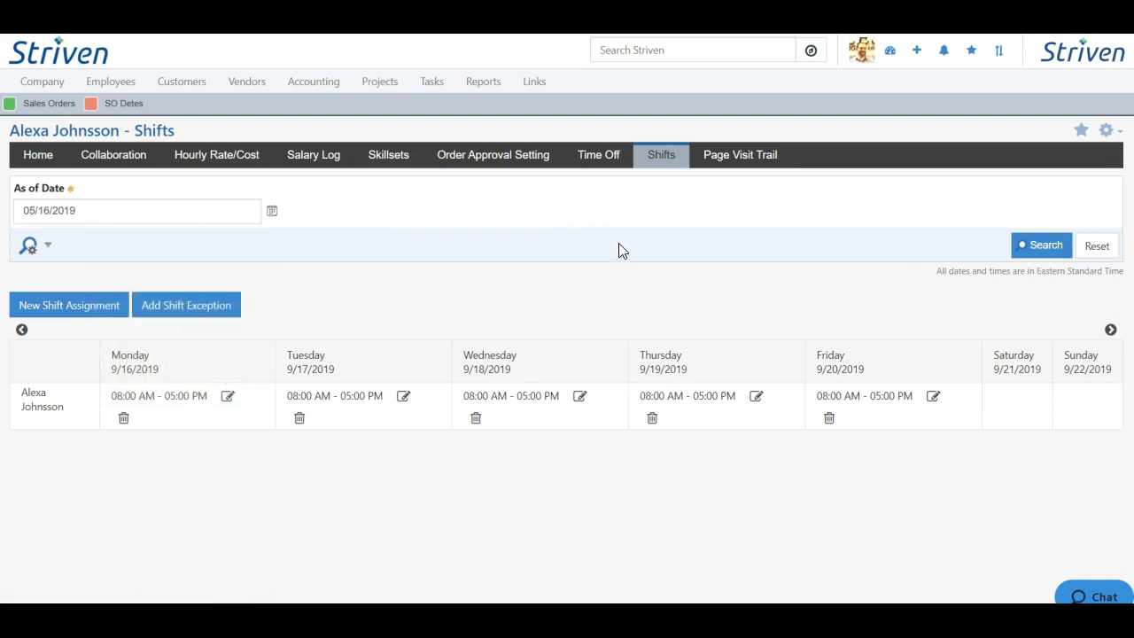
- Fill in a shift exception from 3:00 AM to 8:00 AM on 09/19/2019 and close it without saving
{"action": "left_click", "coordinate": [200, 314]}
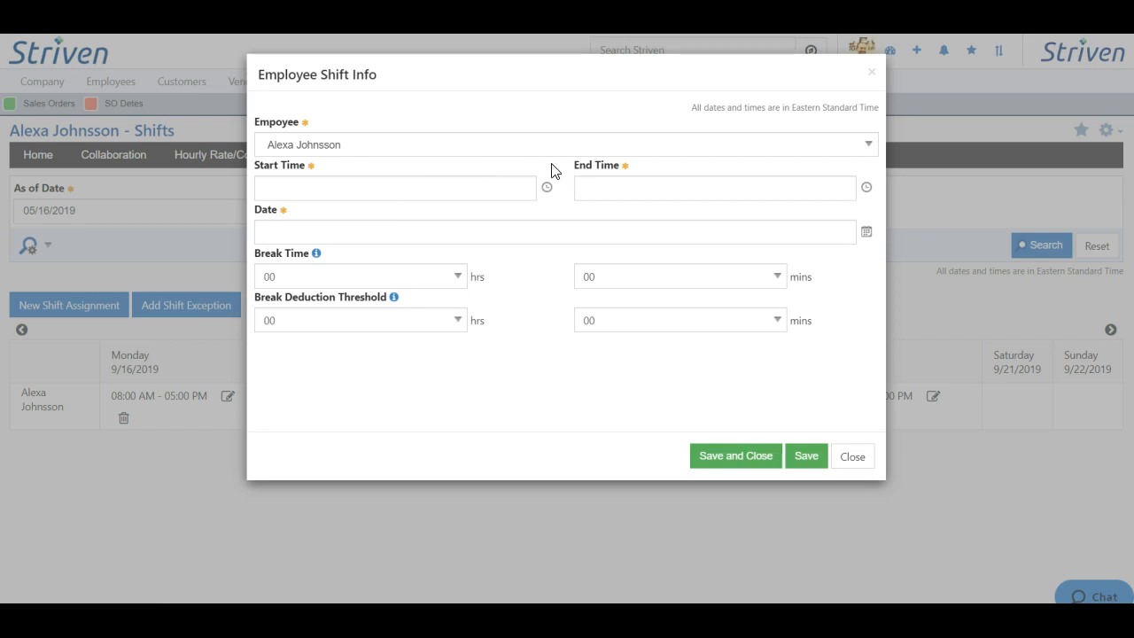
{"action": "left_click", "coordinate": [355, 188]}
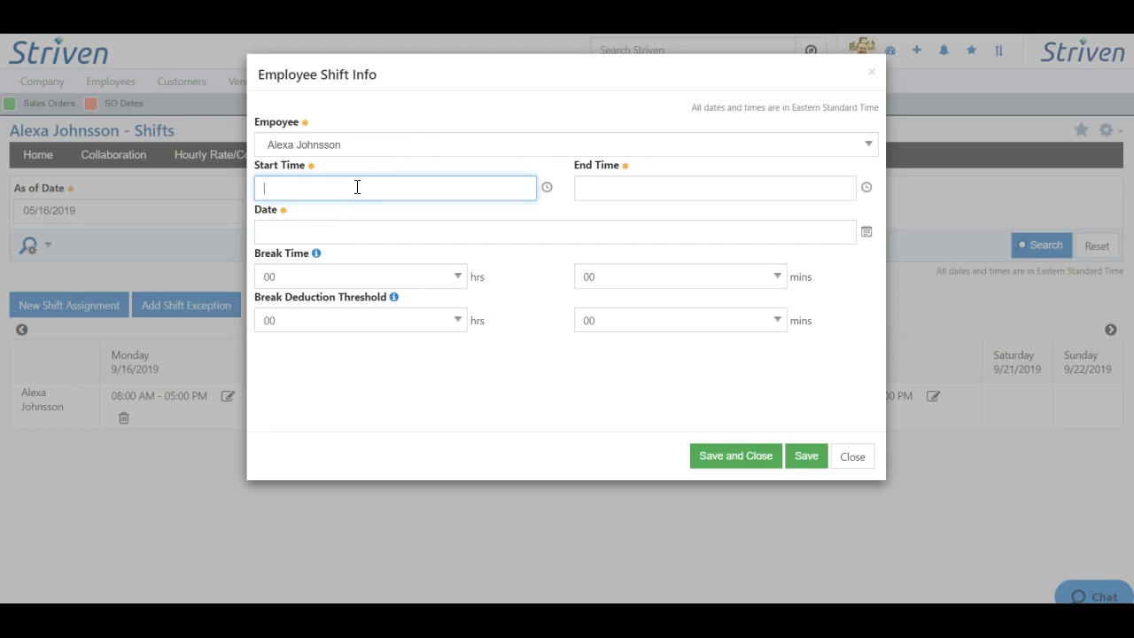
{"action": "type", "text": "3:00 AM"}
{"action": "left_click", "coordinate": [644, 188]}
{"action": "type", "text": "8"}
{"action": "left_click", "coordinate": [429, 232]}
{"action": "left_click", "coordinate": [866, 231]}
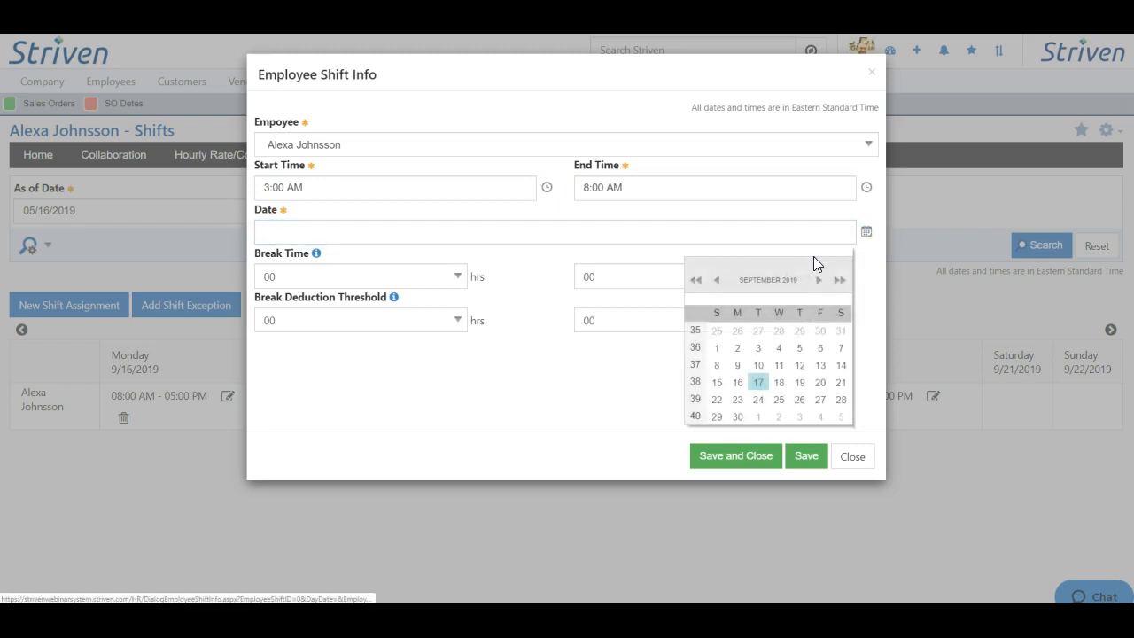
{"action": "left_click", "coordinate": [796, 388]}
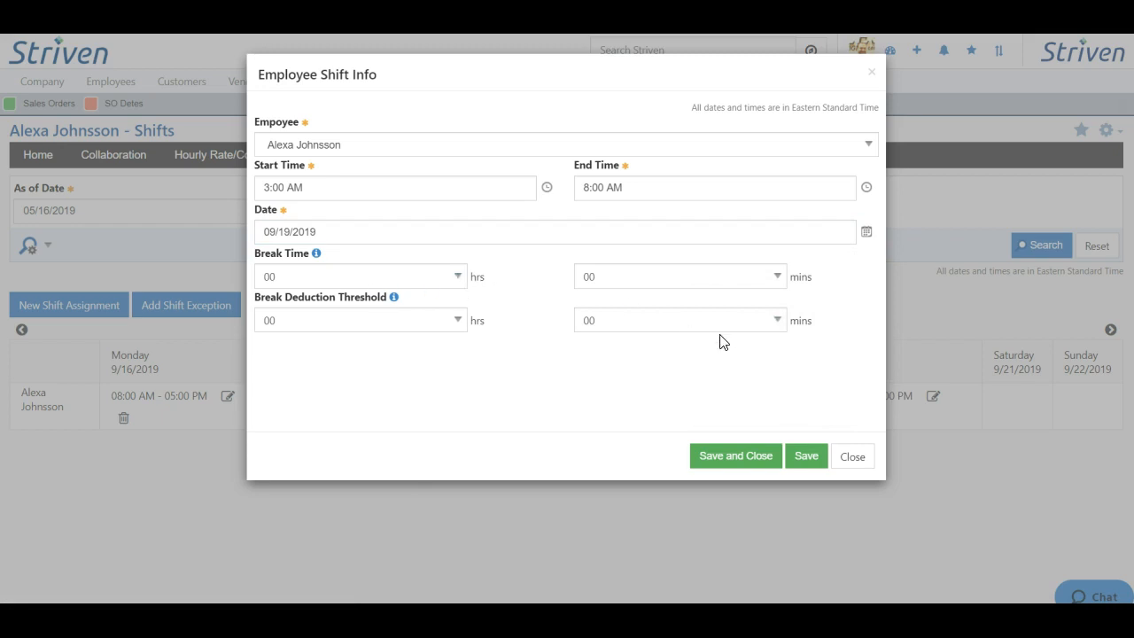
{"action": "left_click", "coordinate": [855, 466]}
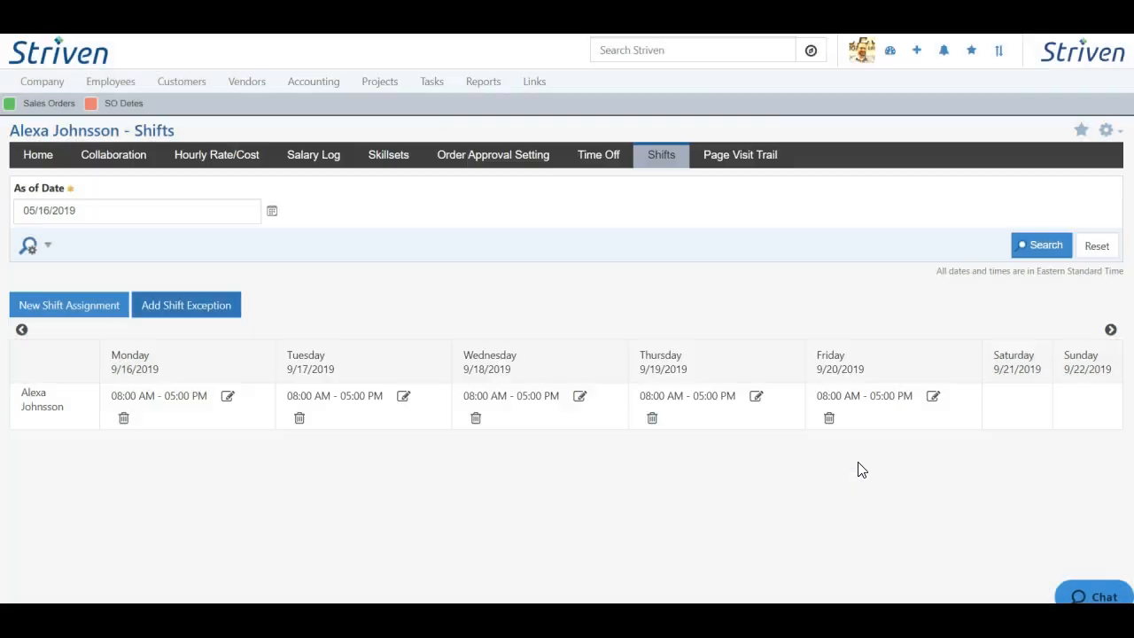
- View the filters of the employee's page visit trail, and return to the employee's main info page to look it over
{"action": "left_click", "coordinate": [746, 166]}
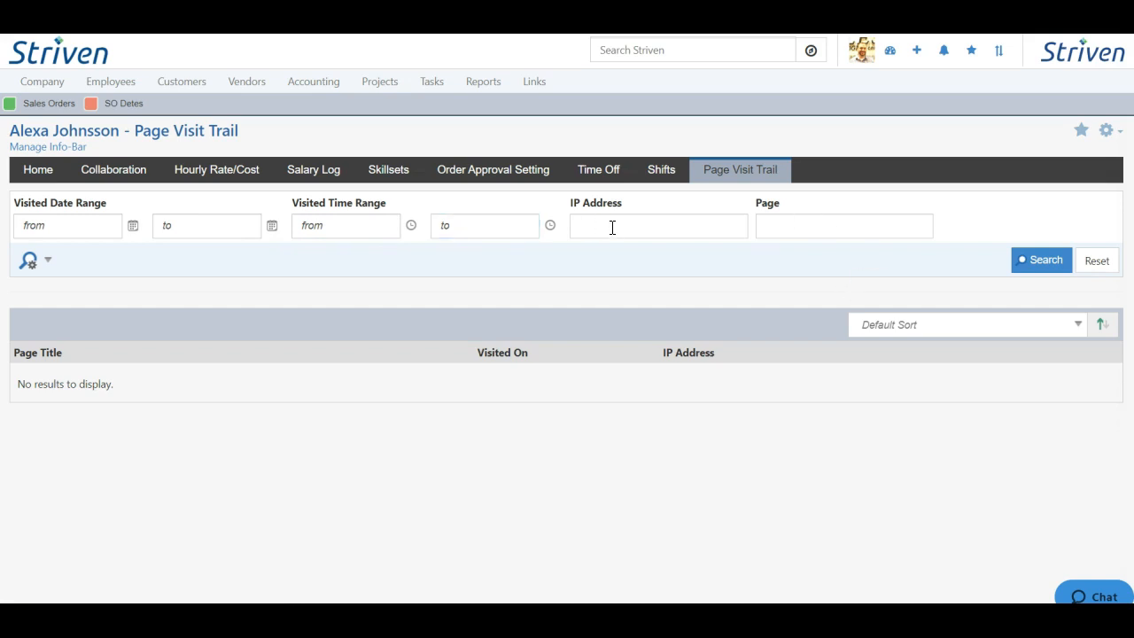
{"action": "left_click", "coordinate": [36, 177]}
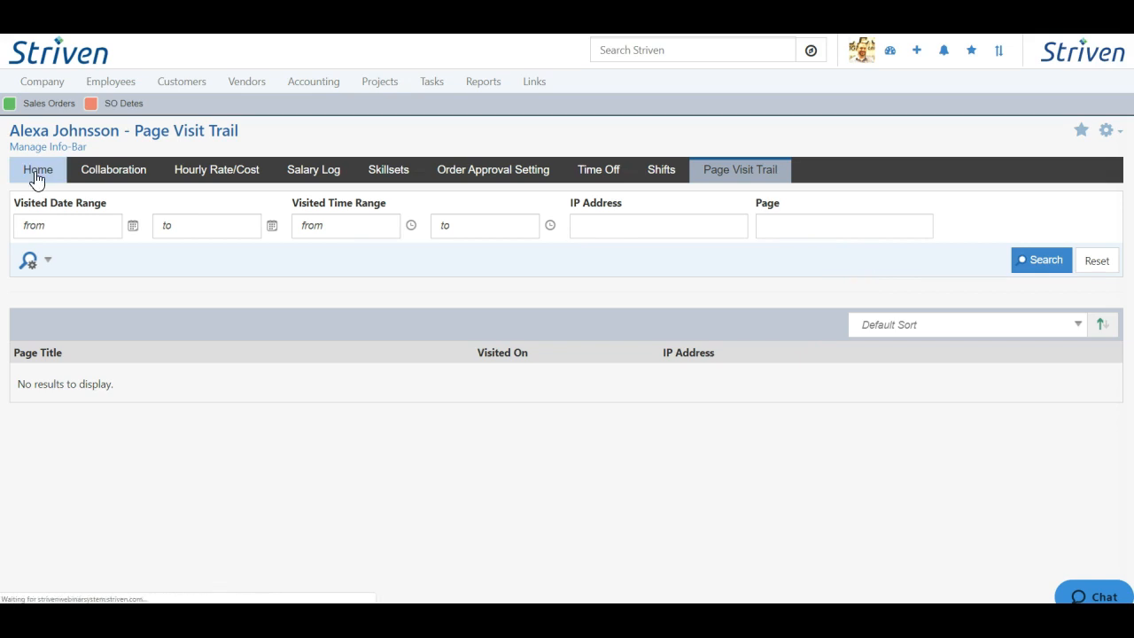
{"action": "scroll", "coordinate": [767, 330], "scroll_direction": "down", "scroll_amount": 2}
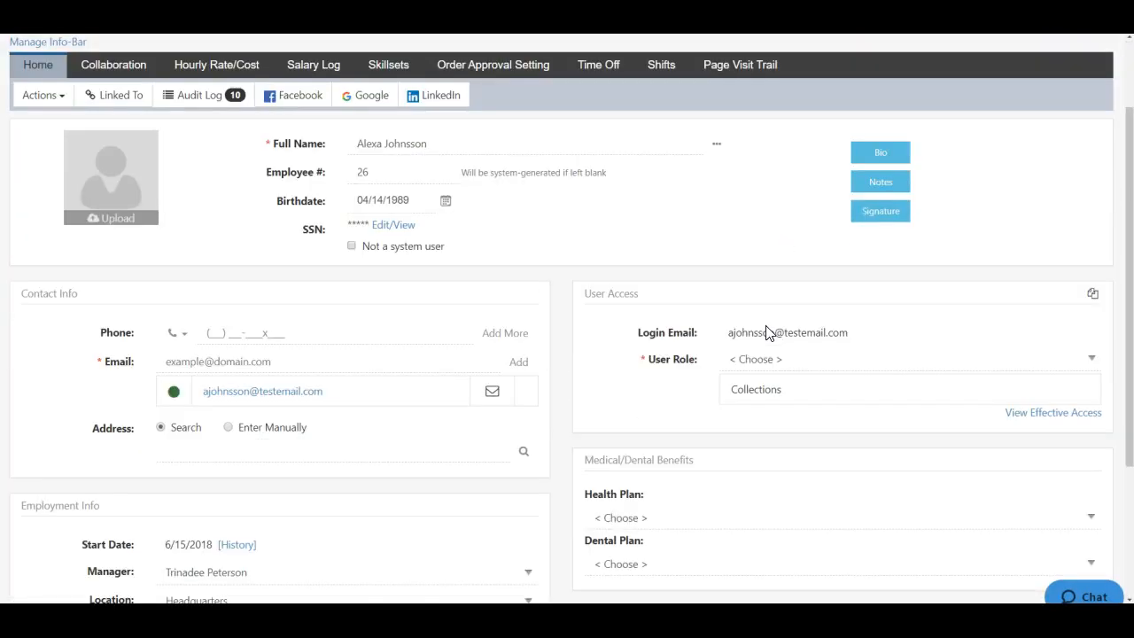
{"action": "scroll", "coordinate": [735, 245], "scroll_direction": "up", "scroll_amount": 2}
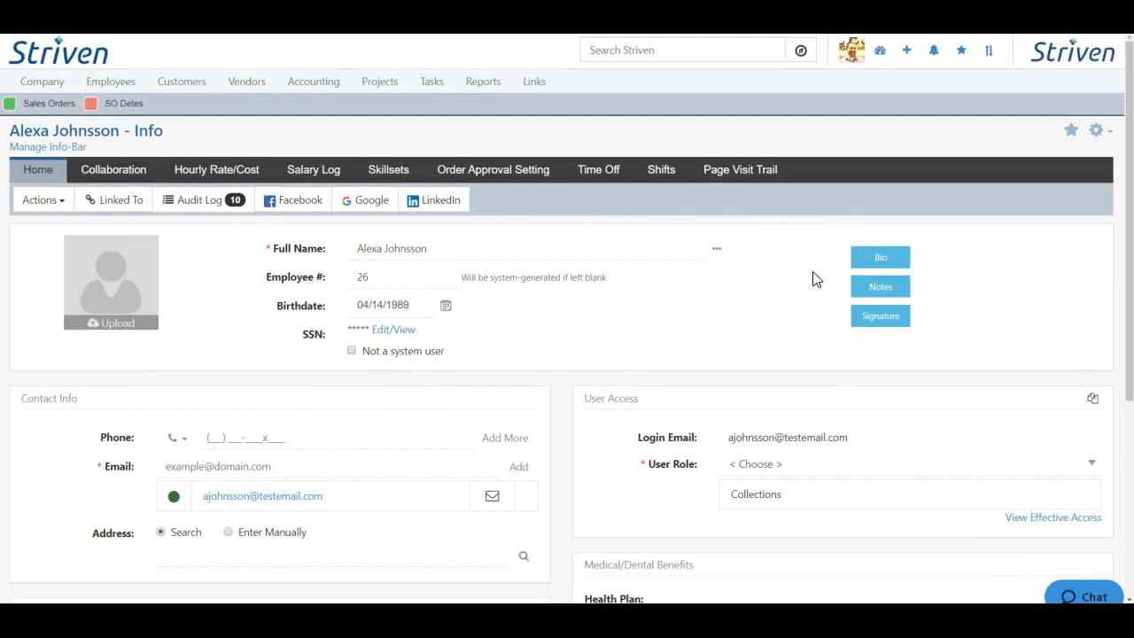
- Examine the employee's bio editor with its font choices and the e-mail signature editor, closing both without changes
{"action": "left_click", "coordinate": [886, 259]}
{"action": "left_click", "coordinate": [462, 180]}
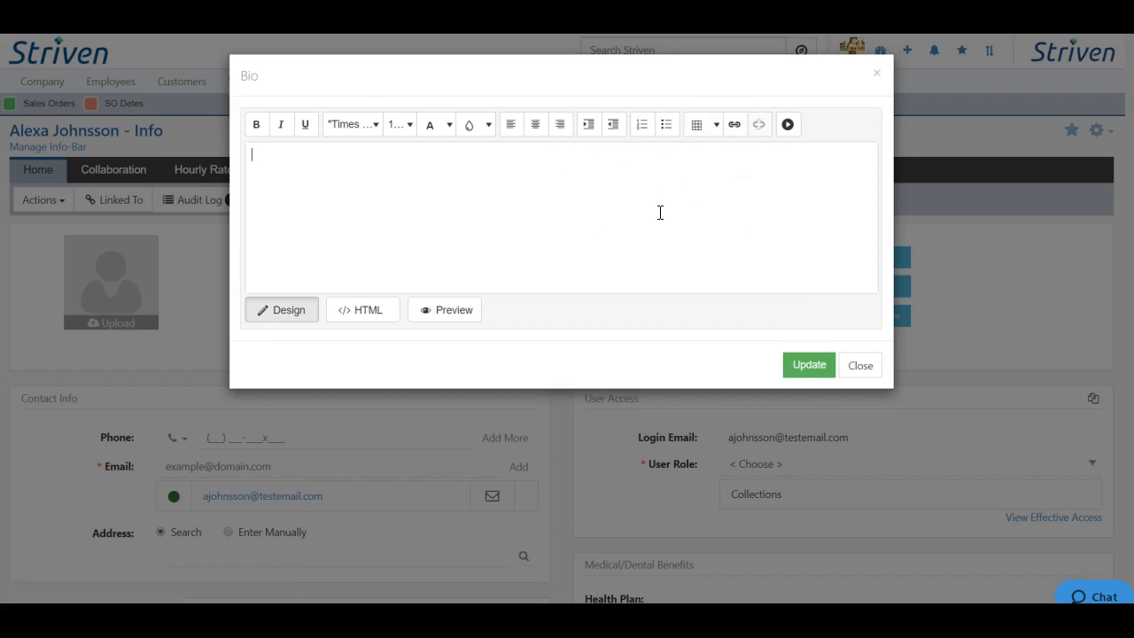
{"action": "left_click", "coordinate": [375, 125]}
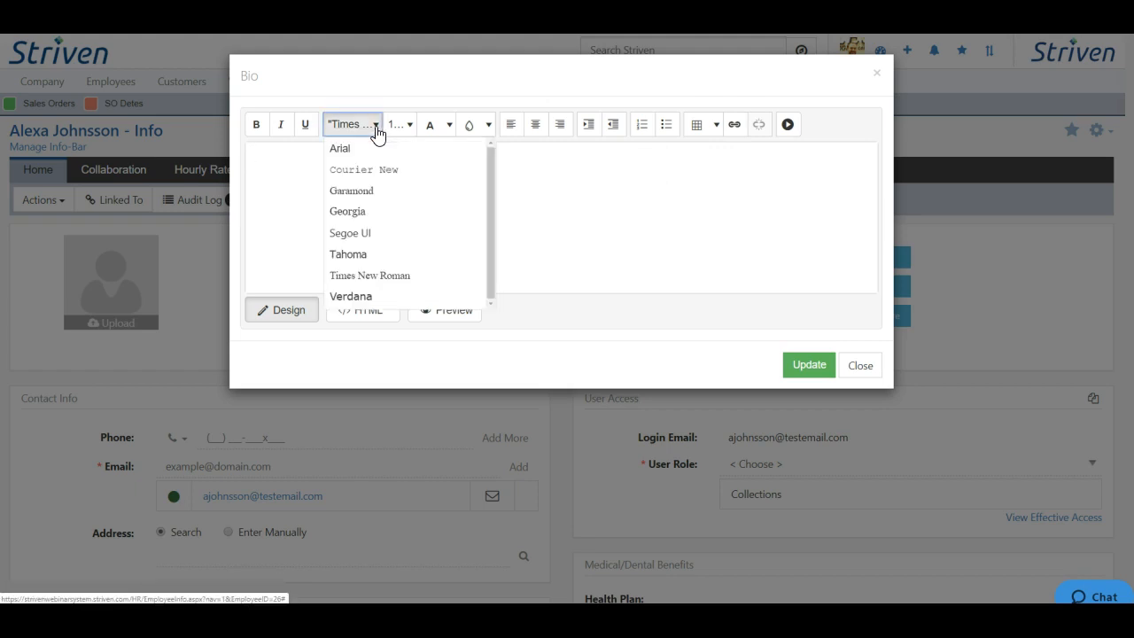
{"action": "left_click", "coordinate": [653, 205]}
{"action": "left_click", "coordinate": [858, 366]}
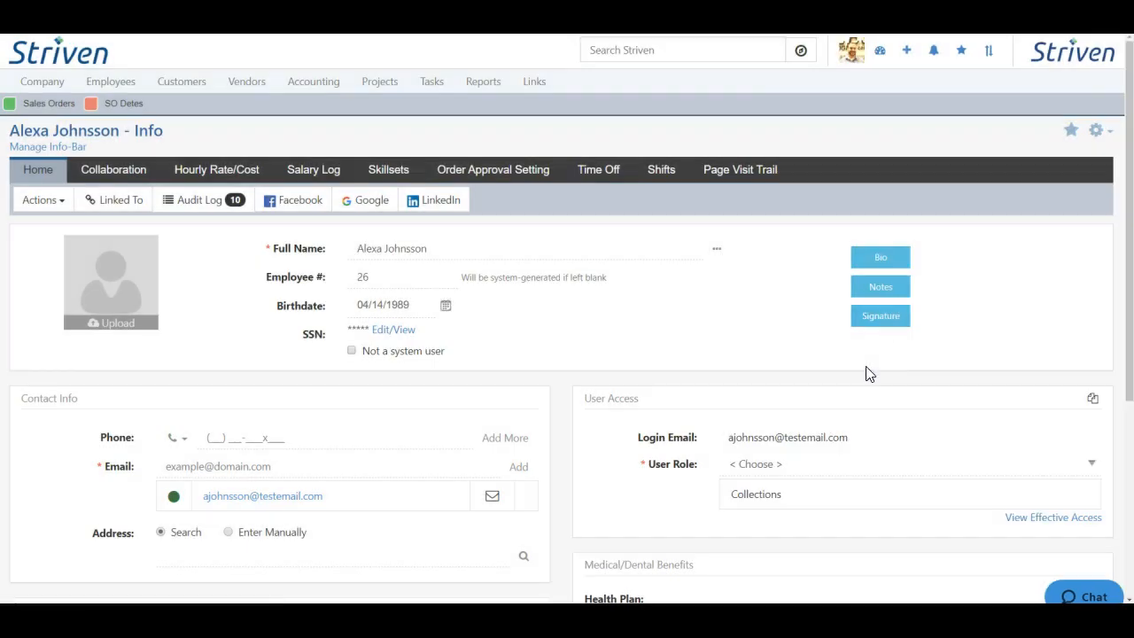
{"action": "left_click", "coordinate": [881, 316]}
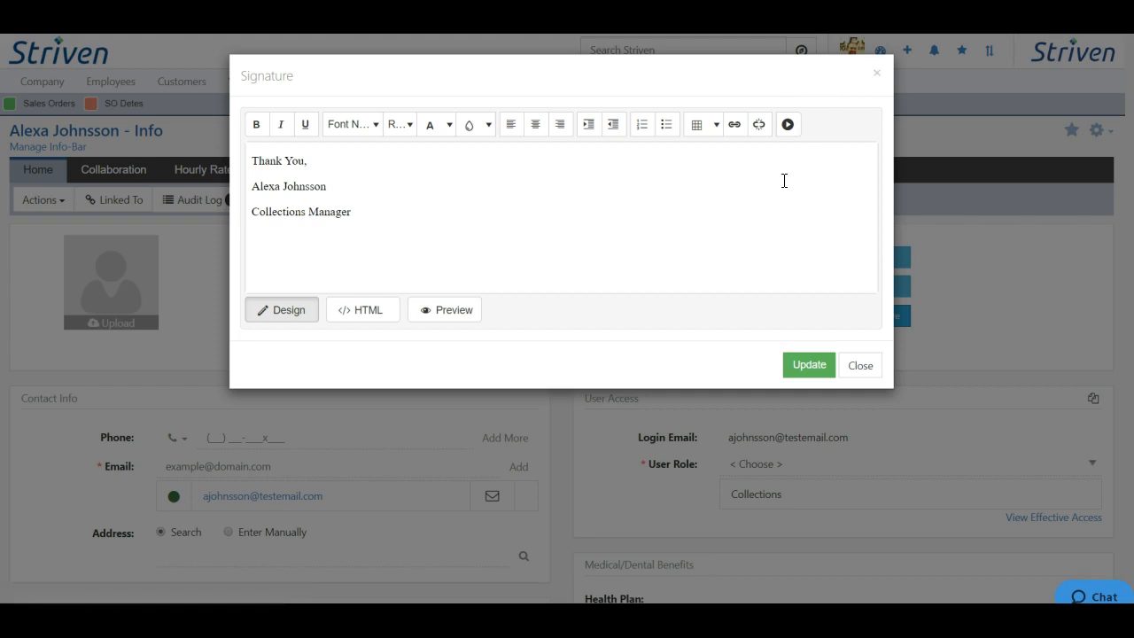
{"action": "left_click", "coordinate": [877, 75]}
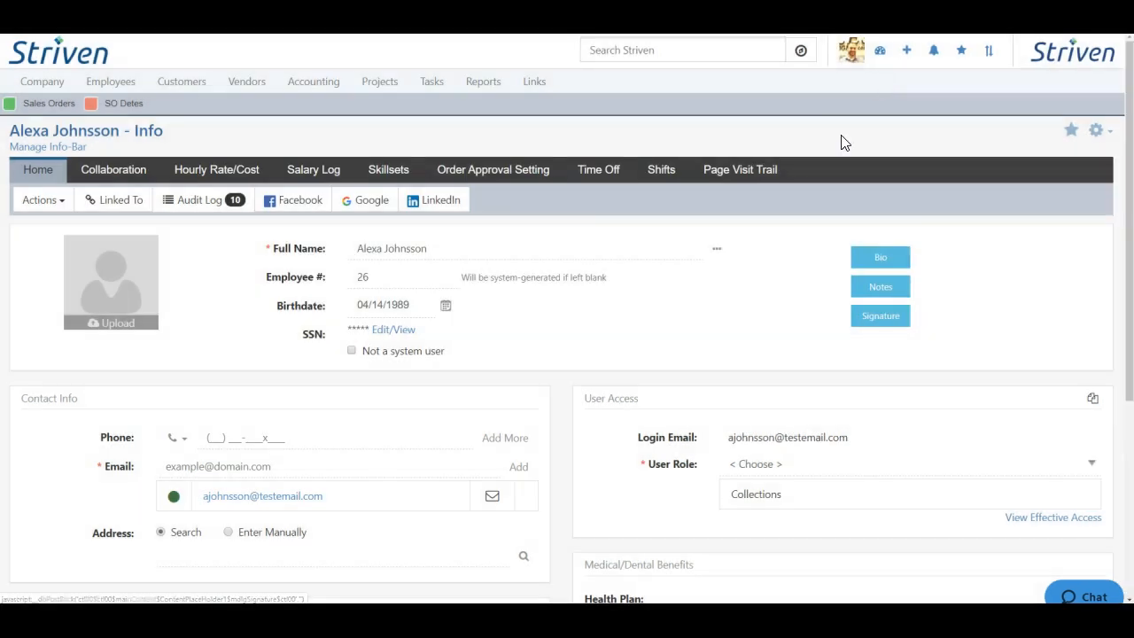
- Run a search in the employee list and open the record of the Accounts Payable employee located in Anchorage, AK
{"action": "mouse_move", "coordinate": [113, 83]}
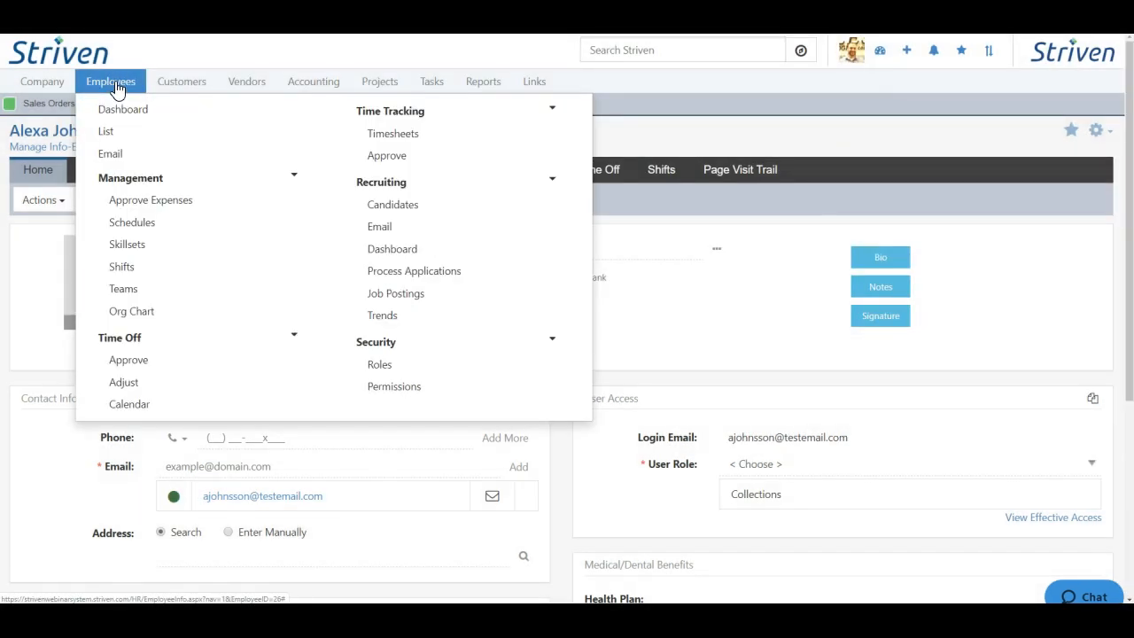
{"action": "left_click", "coordinate": [127, 143]}
{"action": "left_click", "coordinate": [1040, 229]}
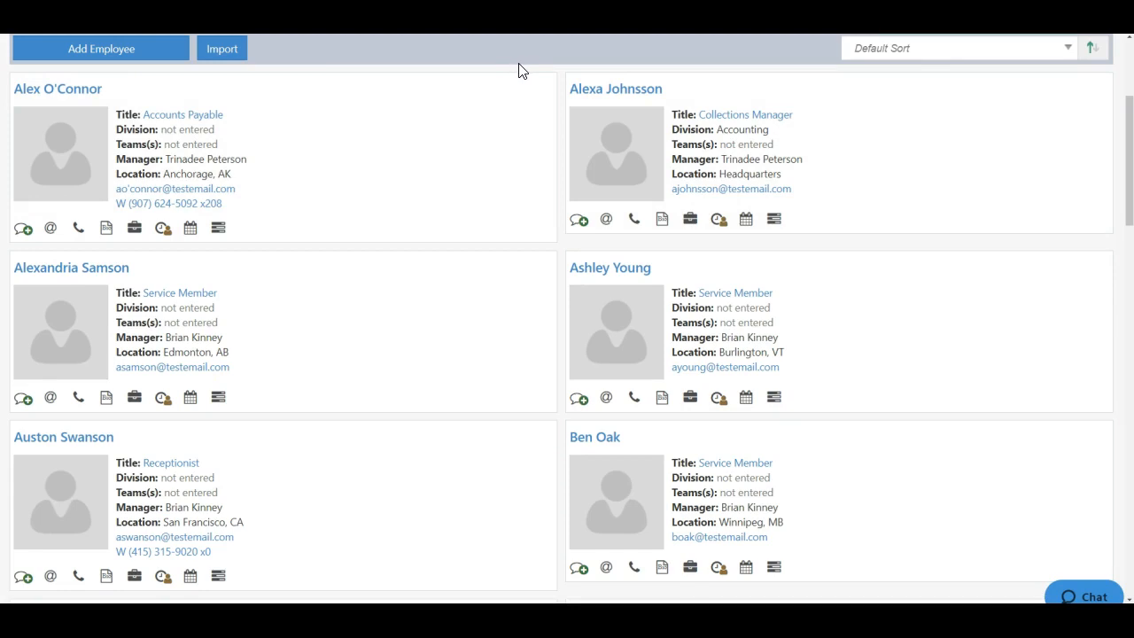
{"action": "left_click", "coordinate": [73, 91]}
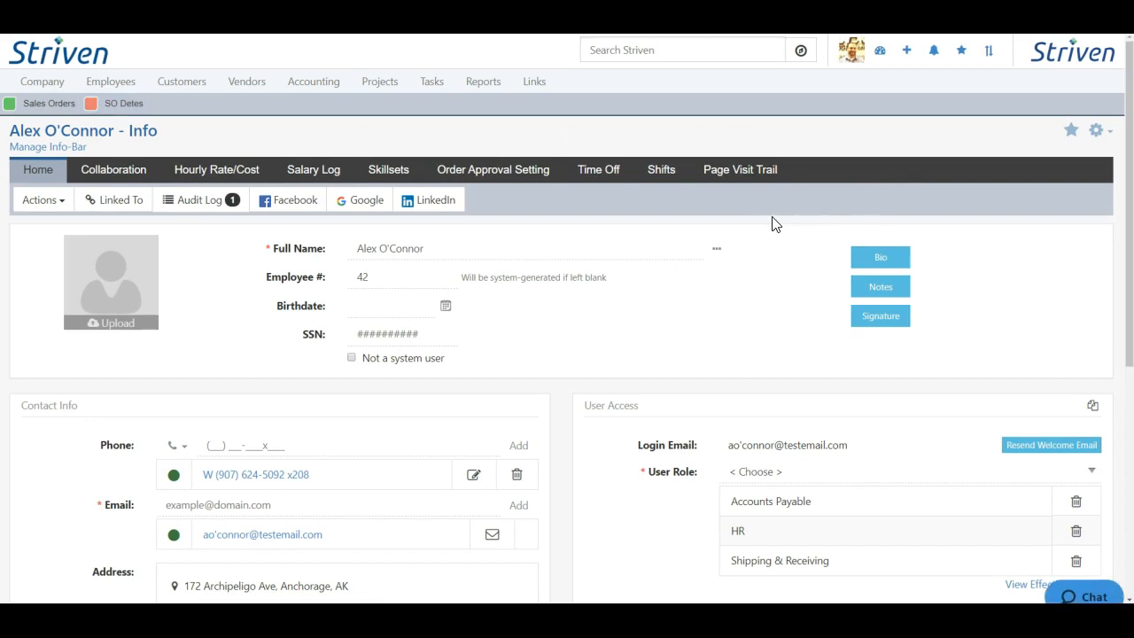
- Review this employee's contact and user access details, and view the picture upload options without uploading a file
{"action": "scroll", "coordinate": [767, 229], "scroll_direction": "down", "scroll_amount": 2}
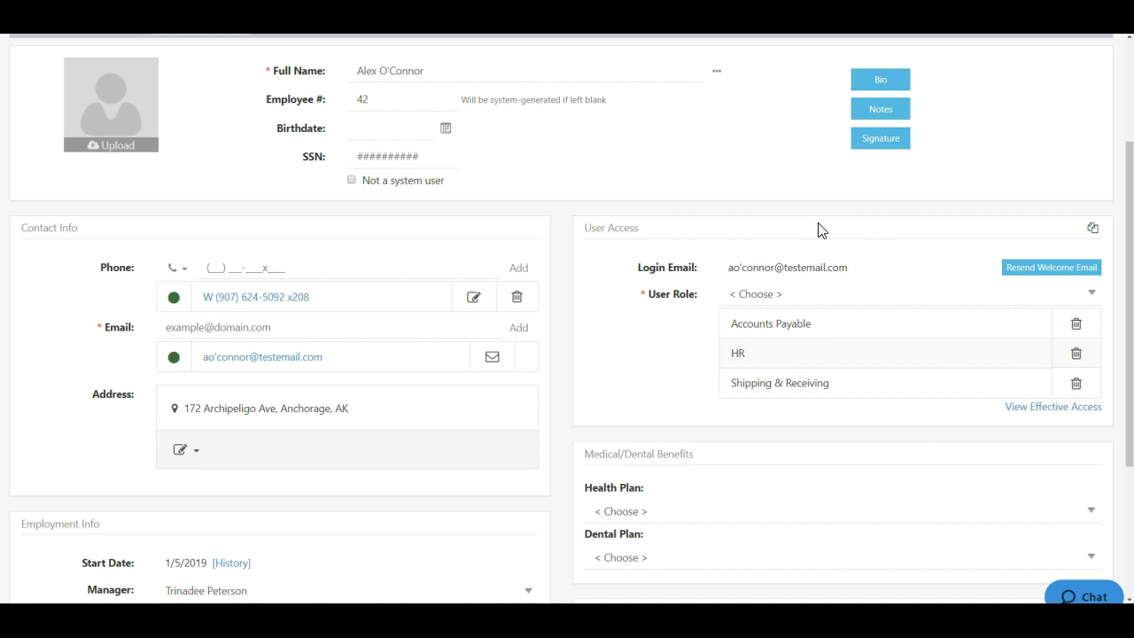
{"action": "scroll", "coordinate": [812, 231], "scroll_direction": "up", "scroll_amount": 2}
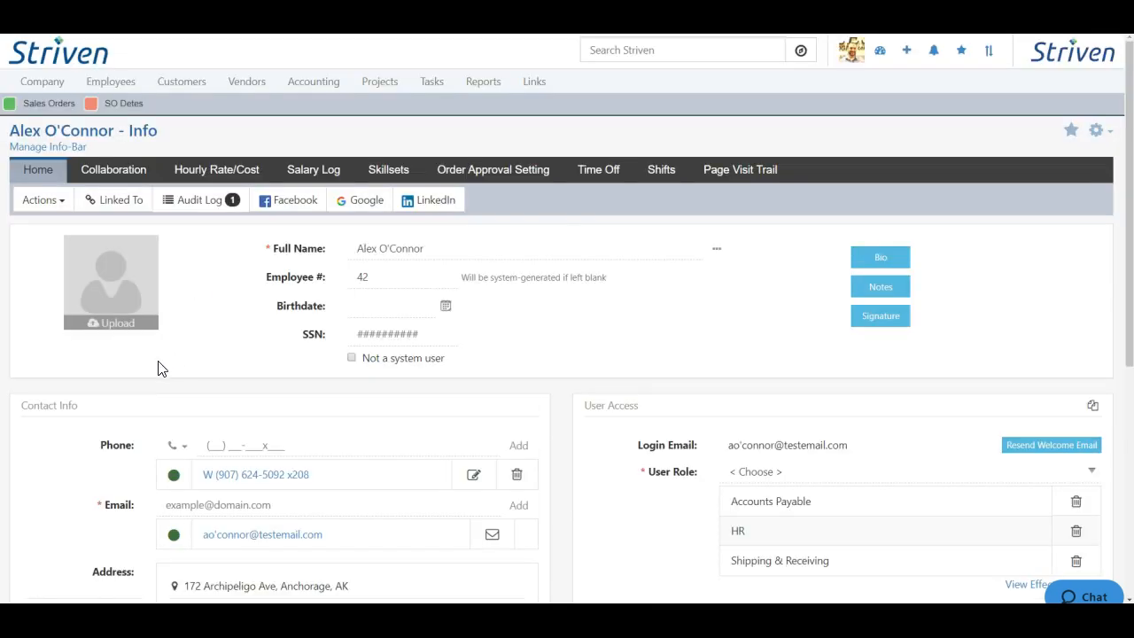
{"action": "left_click", "coordinate": [109, 322]}
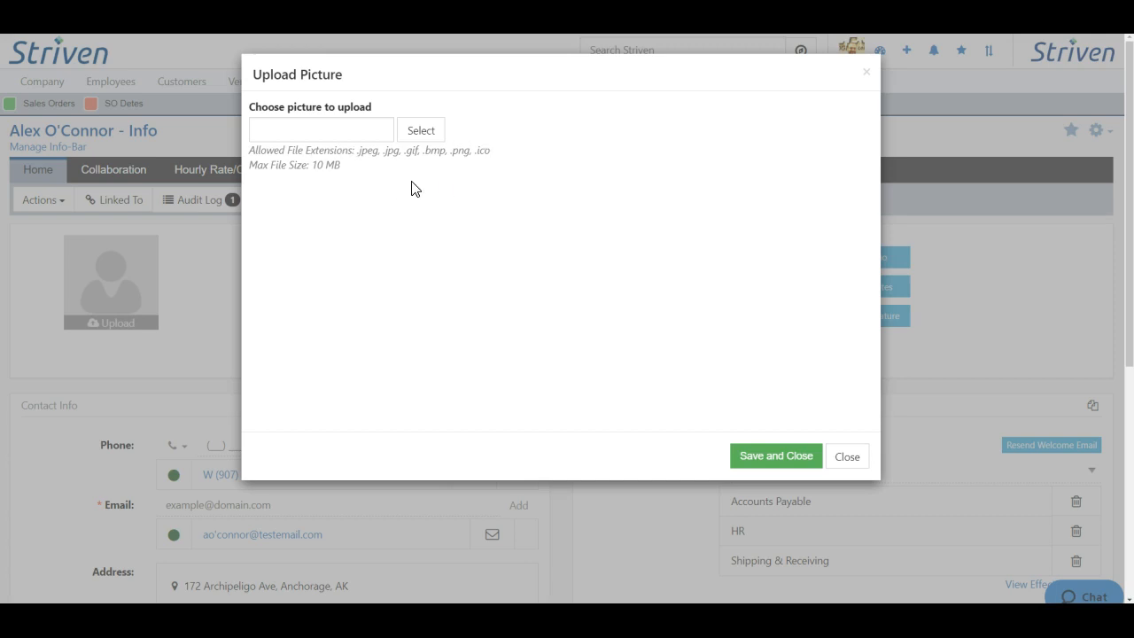
{"action": "left_click", "coordinate": [857, 462]}
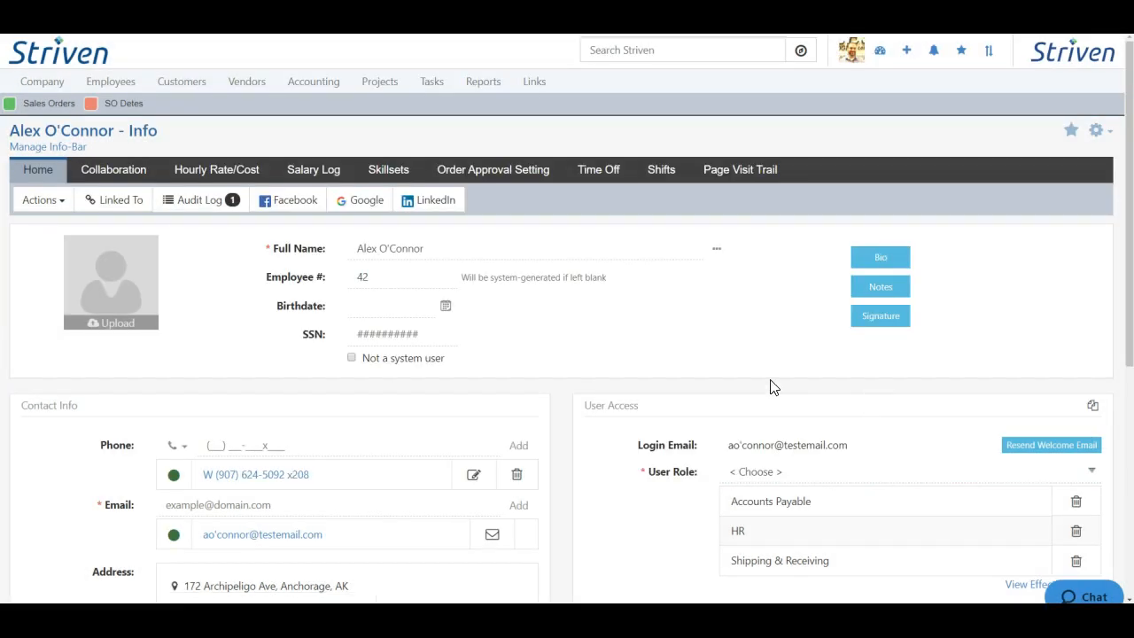